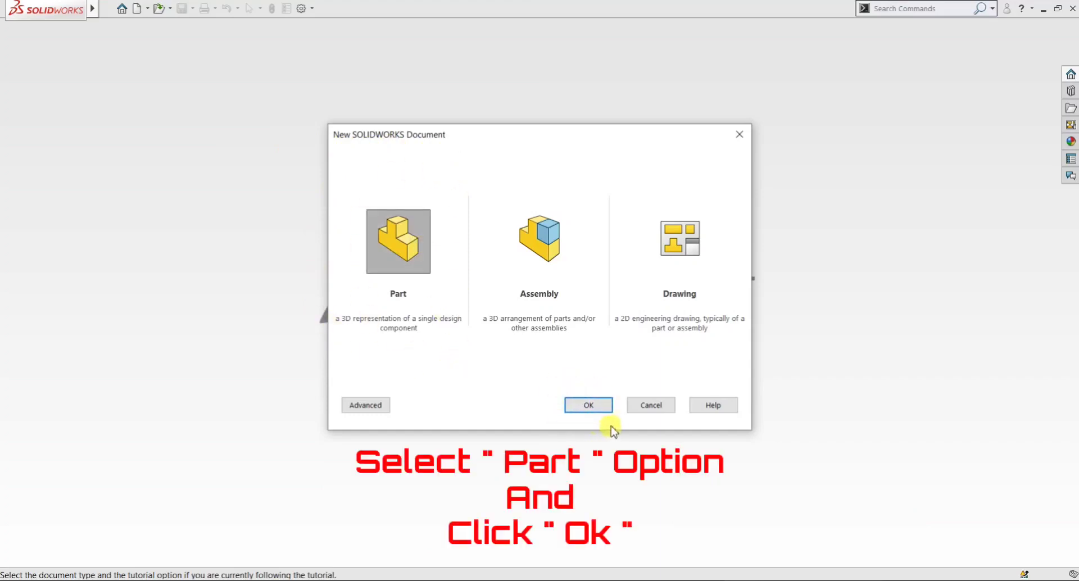
Create a new part document and keep its unit system at MMGS (millimeter, gram, second)
click(596, 407)
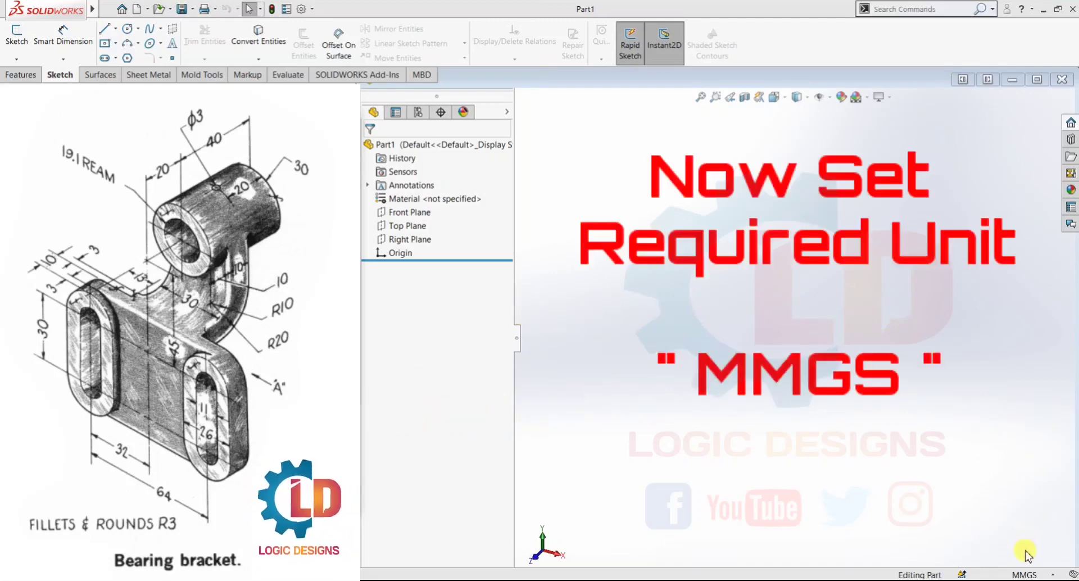
click(1014, 575)
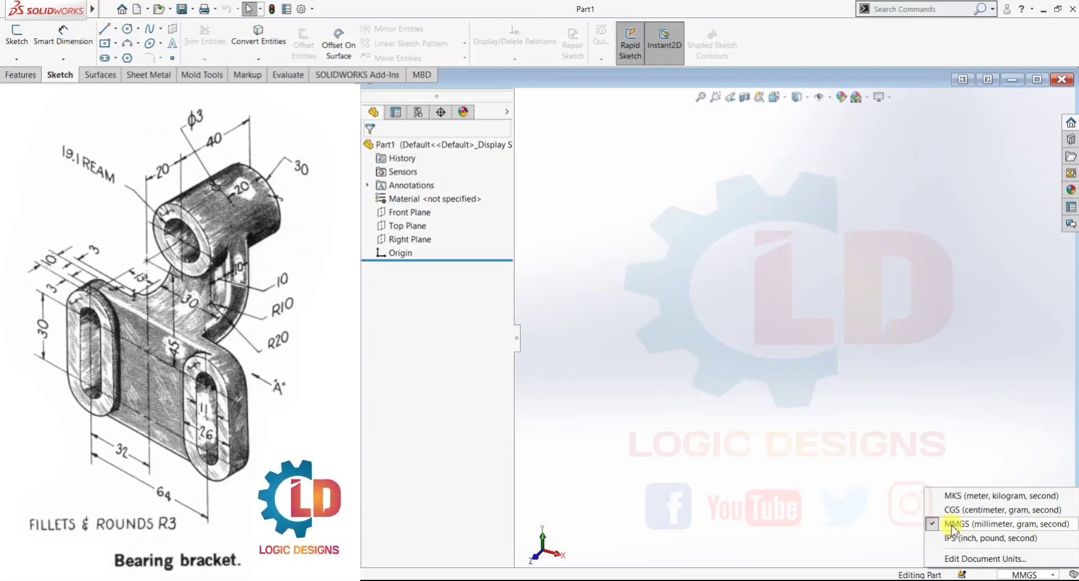
click(1023, 575)
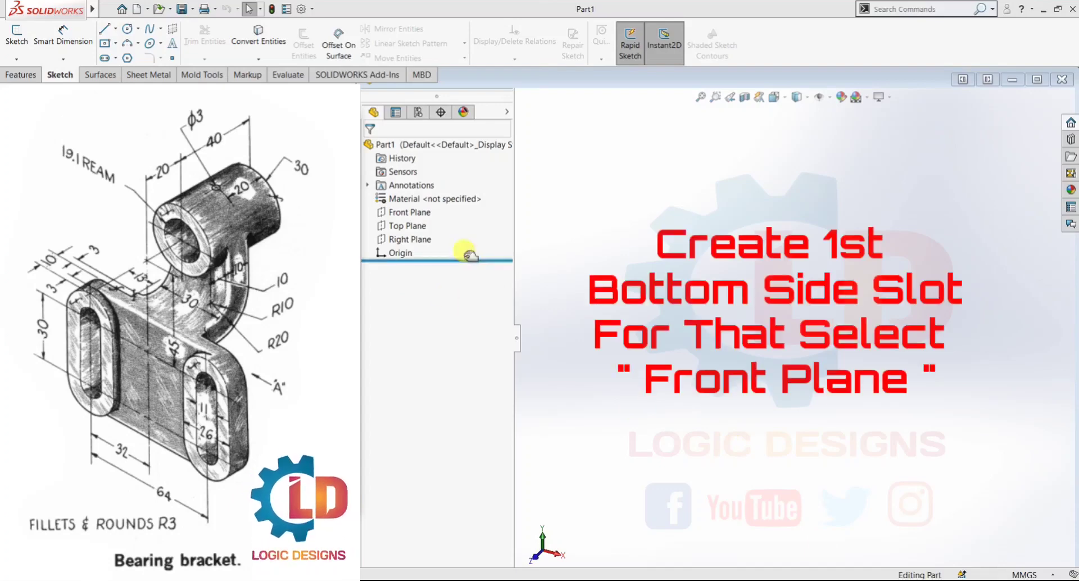
Start a sketch on the Front Plane and draw a vertical centerline upward from the origin
click(412, 213)
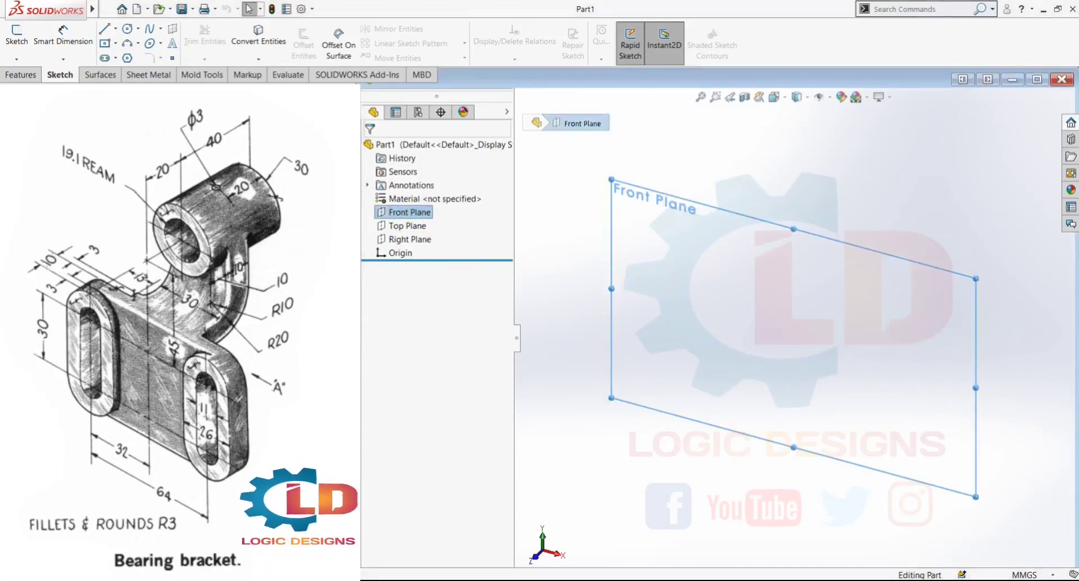
click(18, 36)
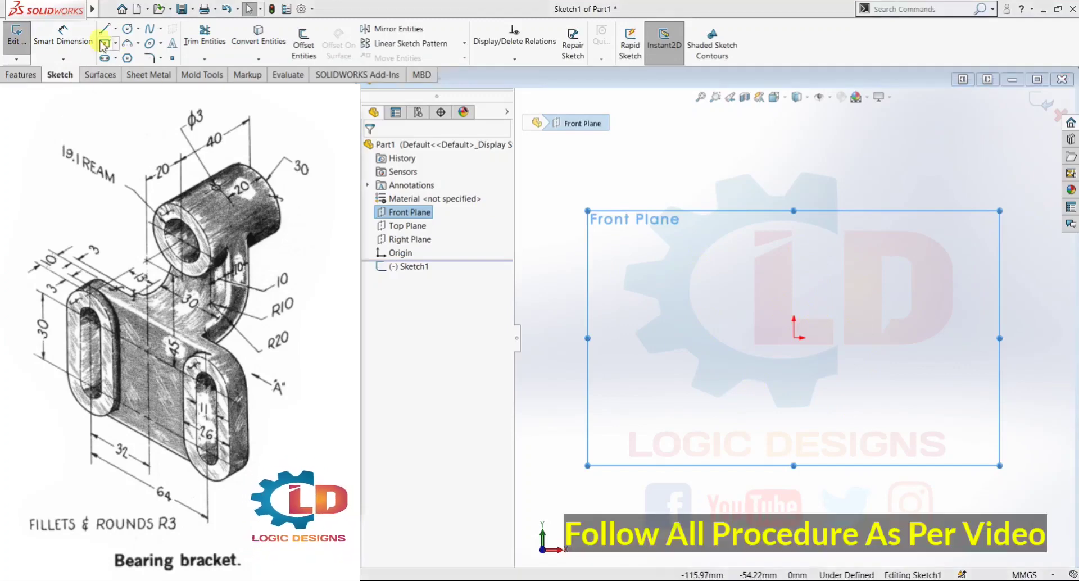
click(115, 29)
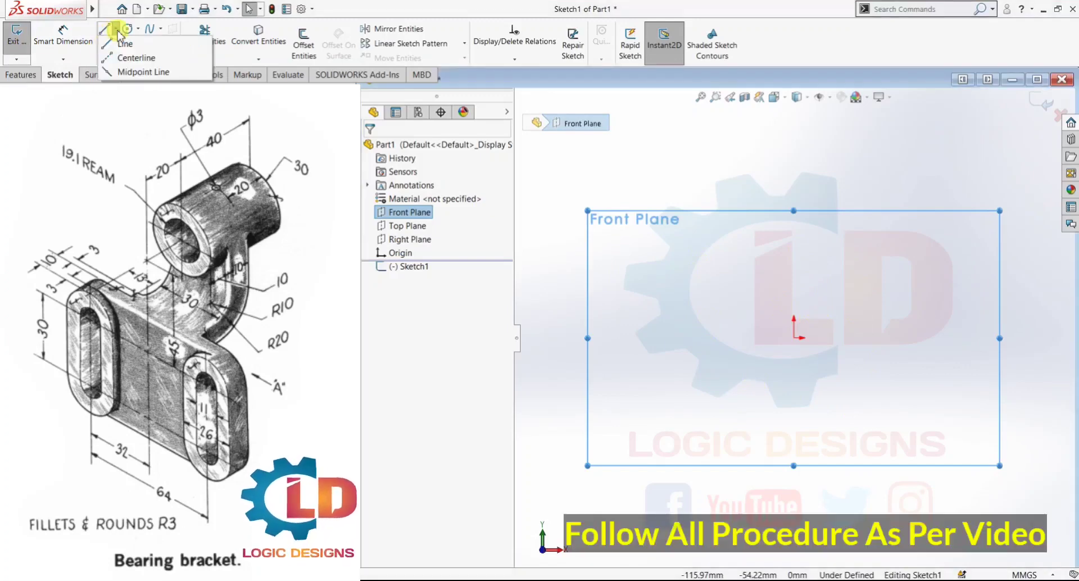
click(120, 62)
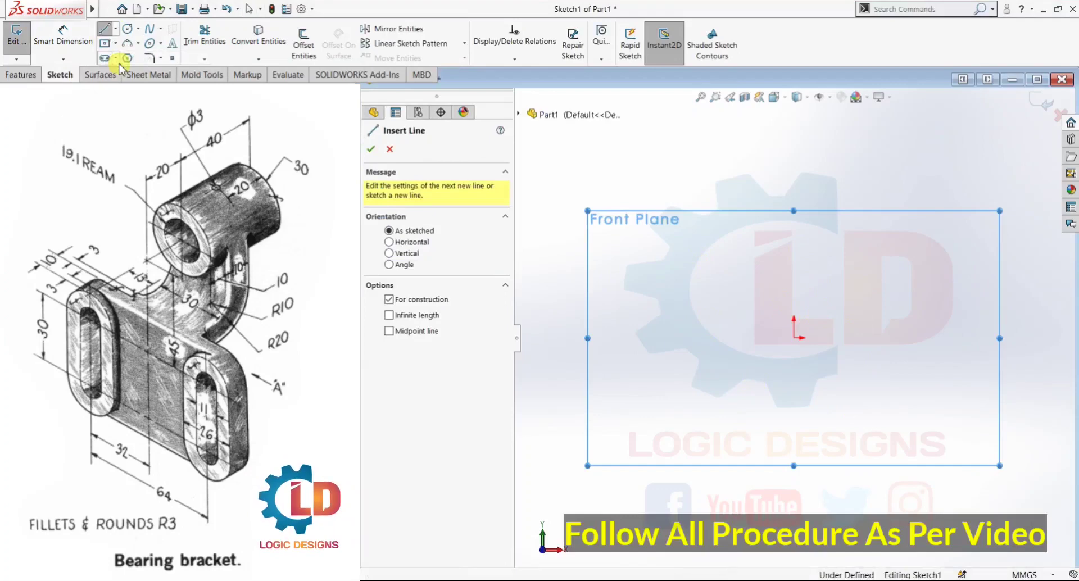
click(795, 338)
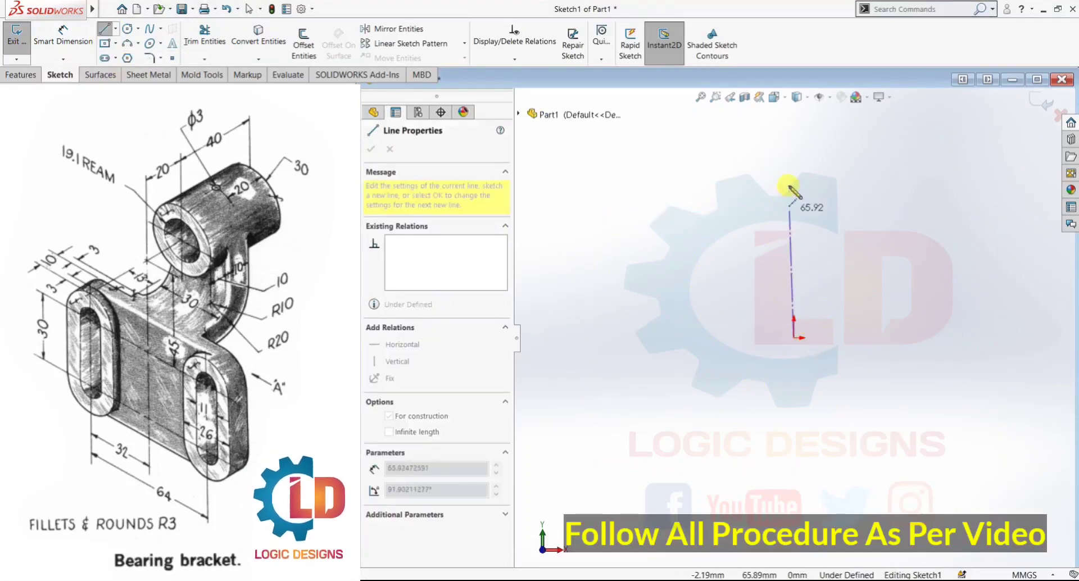
click(794, 160)
key(Escape)
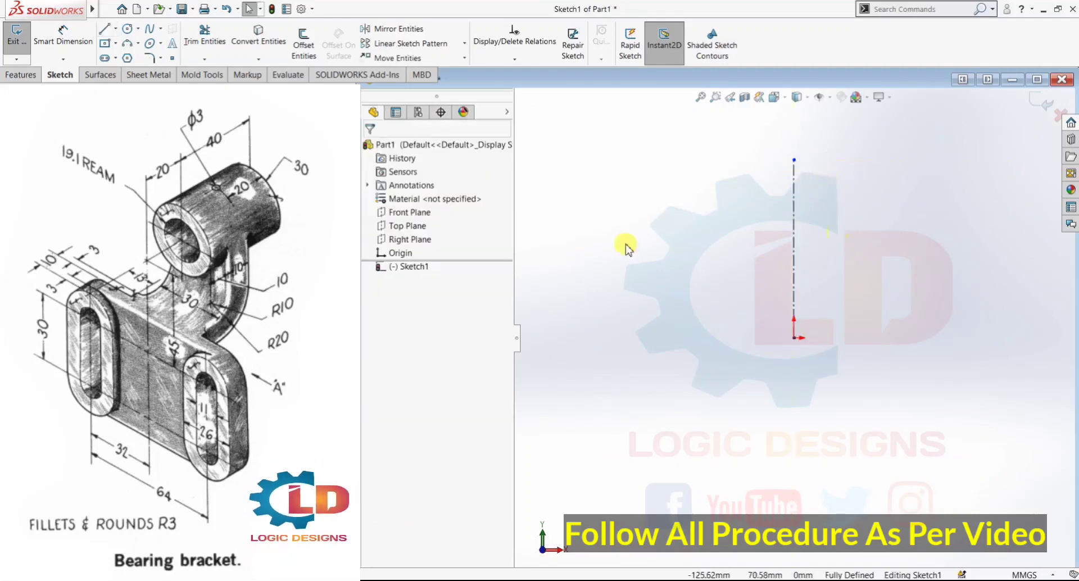
Draw a horizontal centerline about 73 mm long from the origin toward the negative X side
click(116, 28)
click(128, 55)
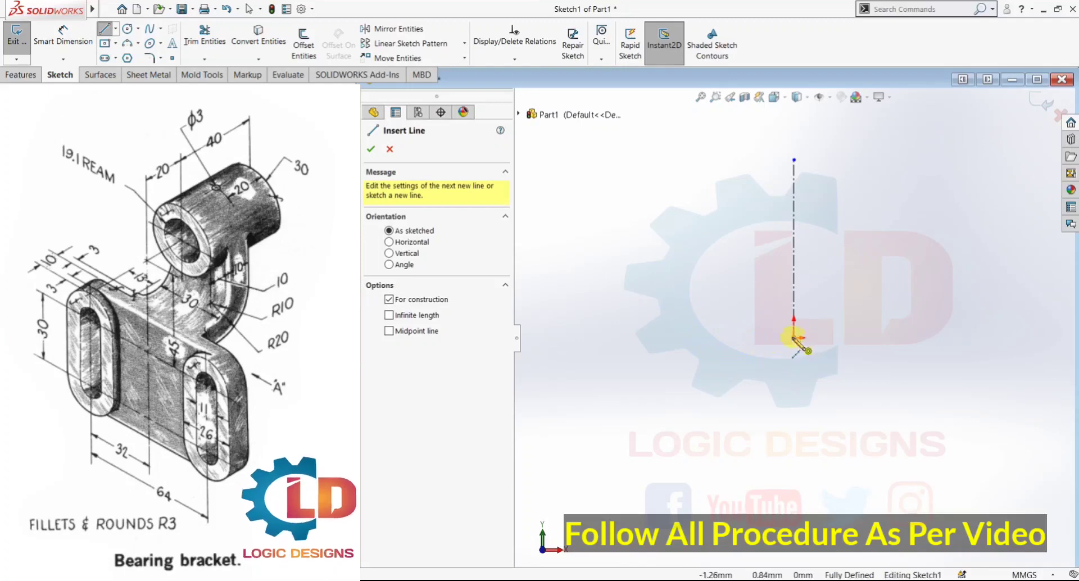
click(794, 337)
click(697, 338)
key(Escape)
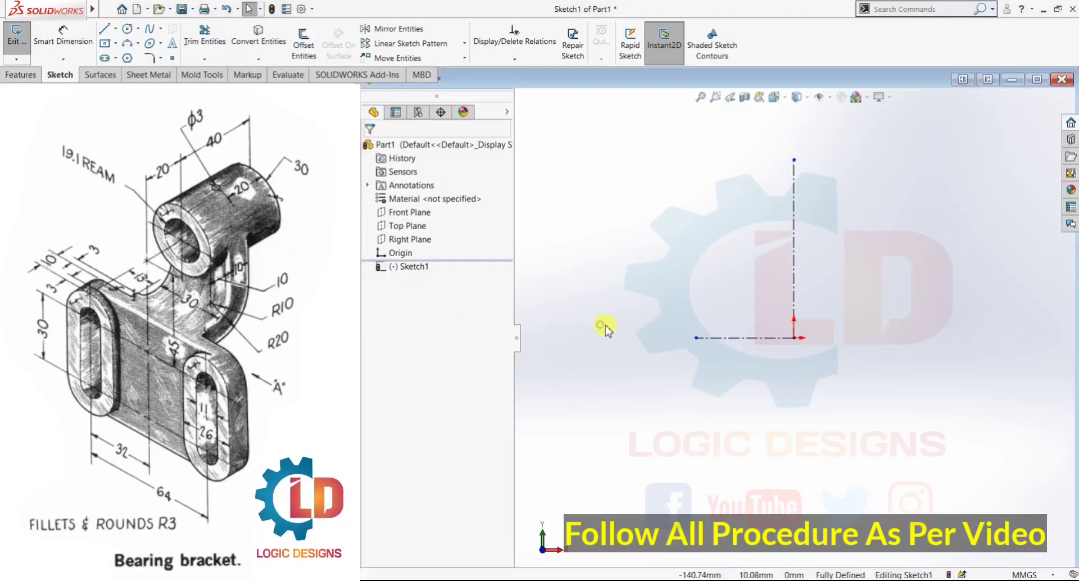
Dimension the horizontal centerline's length as 32 mm
click(63, 34)
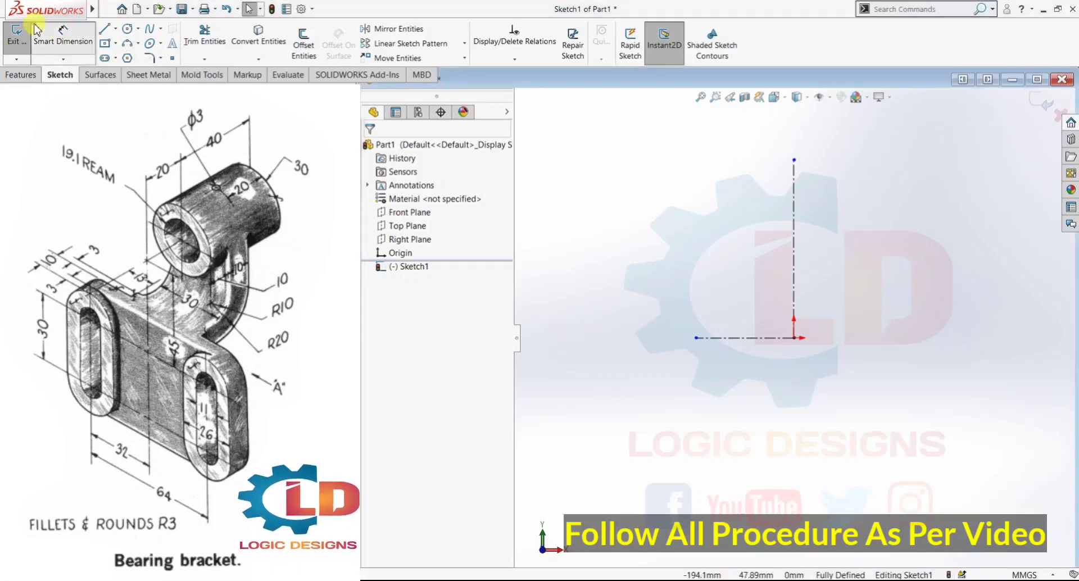
click(744, 338)
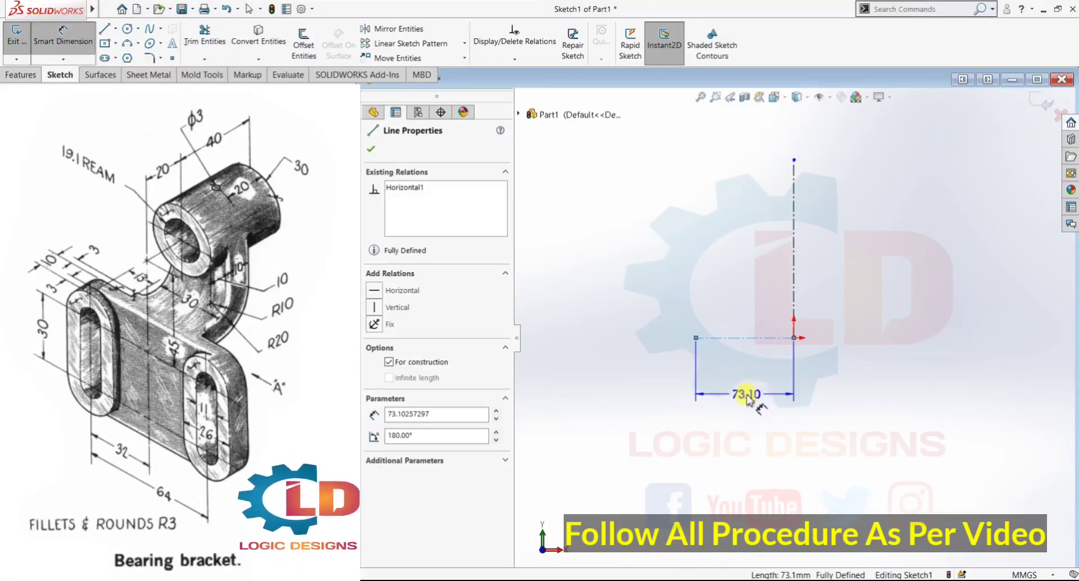
click(860, 396)
text(32)
key(Return)
key(Escape)
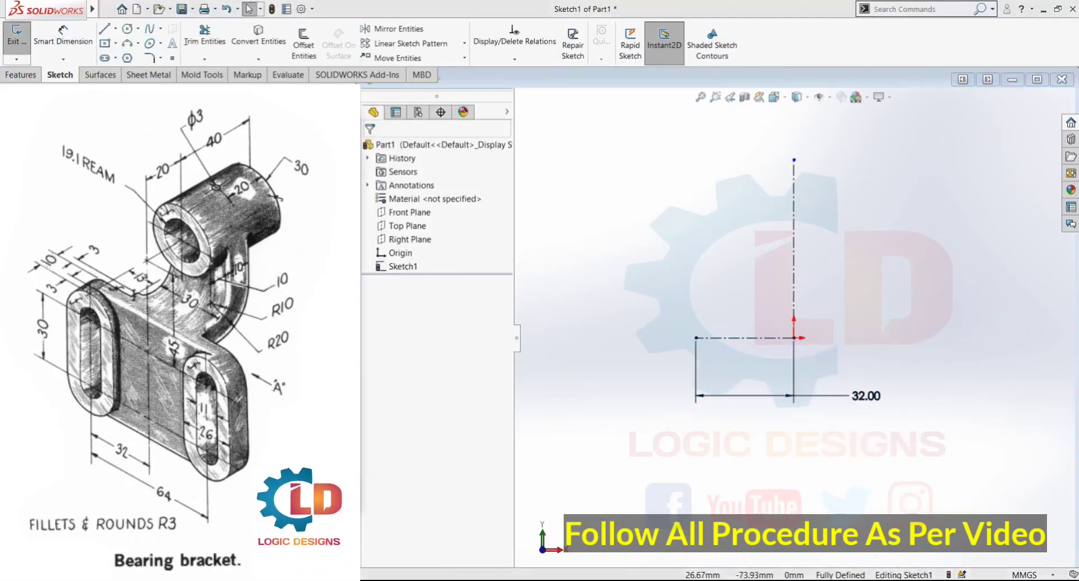
Draw a second vertical centerline upward from the free end of the horizontal centerline
click(115, 29)
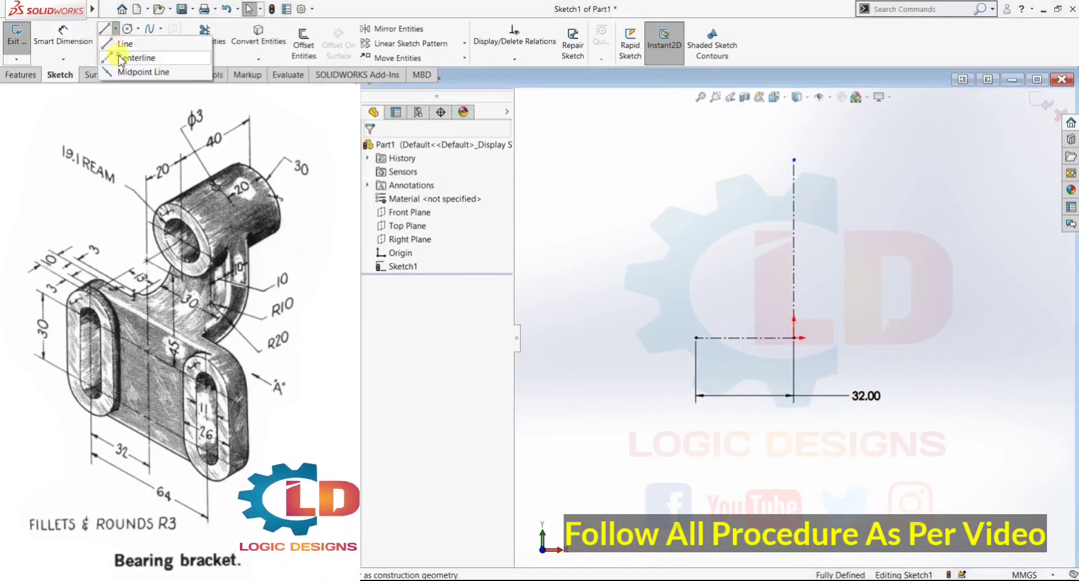
click(127, 53)
click(696, 338)
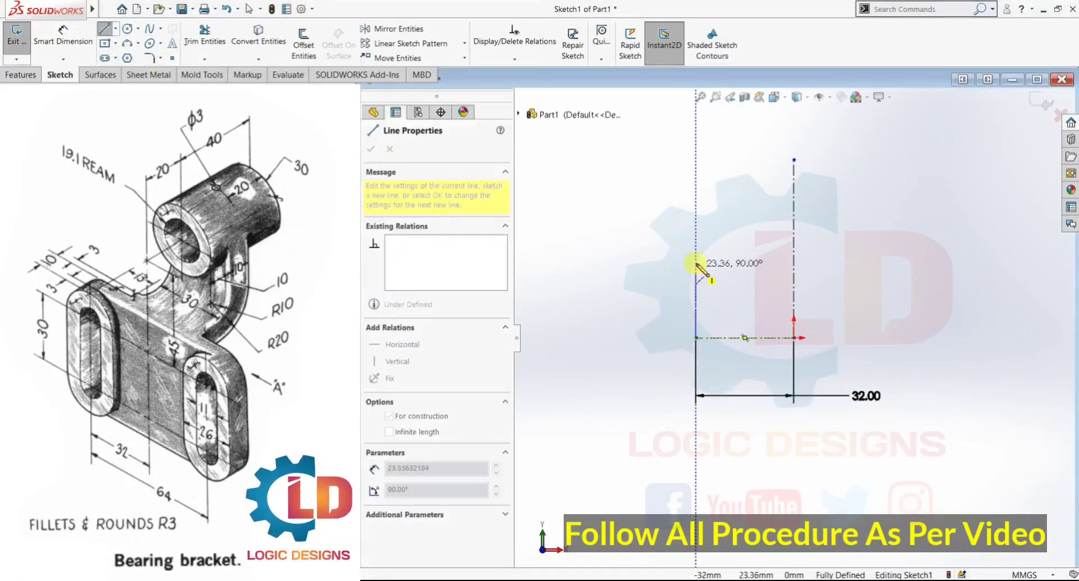
click(697, 195)
key(Escape)
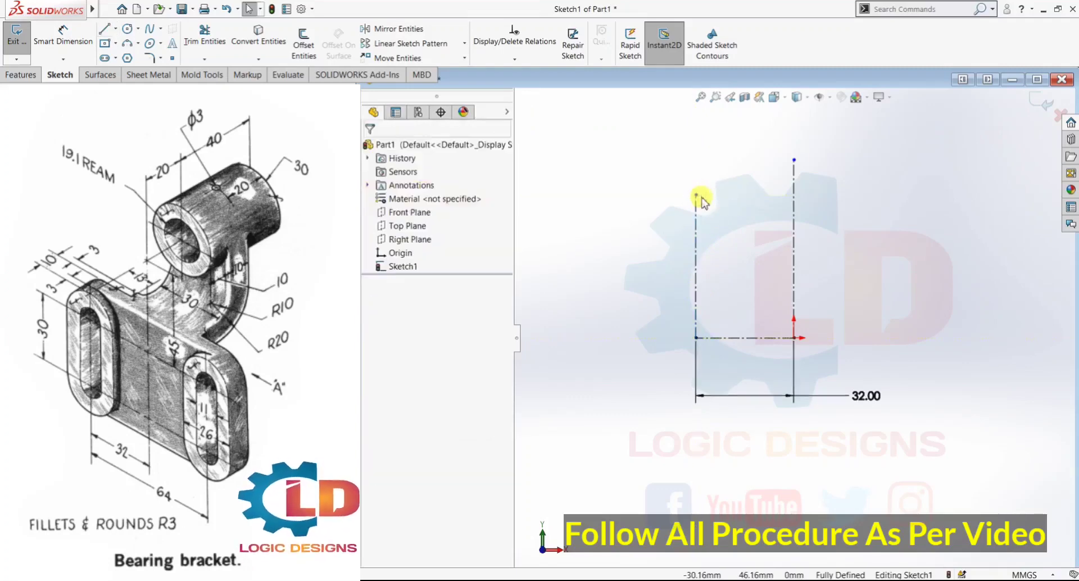
Dimension the second vertical centerline's length as 30 mm
click(72, 45)
click(695, 265)
click(585, 270)
text(30)
key(Return)
key(Escape)
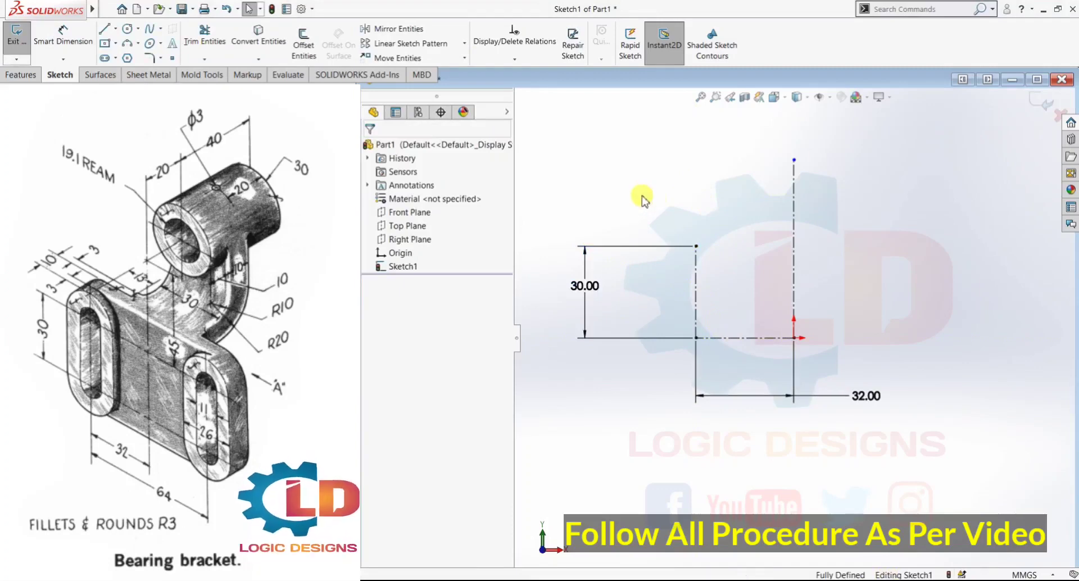
Sketch a straight slot about 31 mm wide, centred on the two endpoints of the 30 mm vertical centerline
click(107, 58)
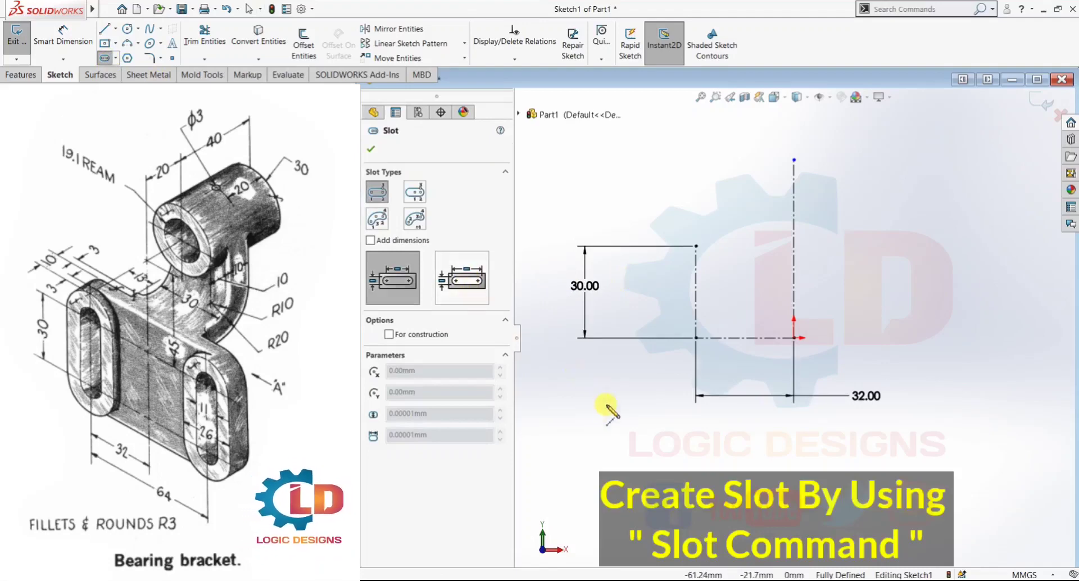
click(697, 338)
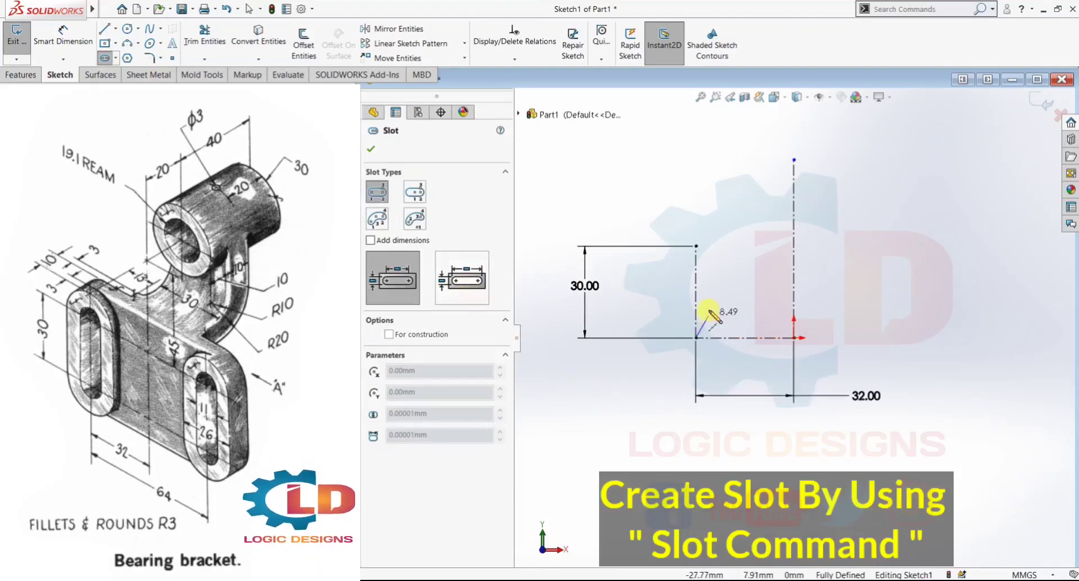
click(697, 245)
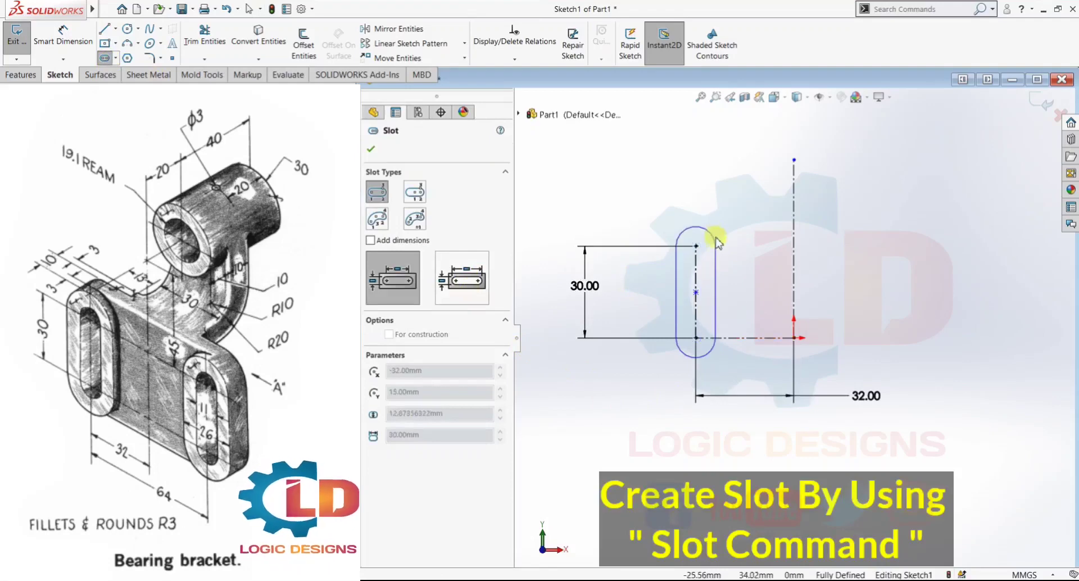
click(742, 274)
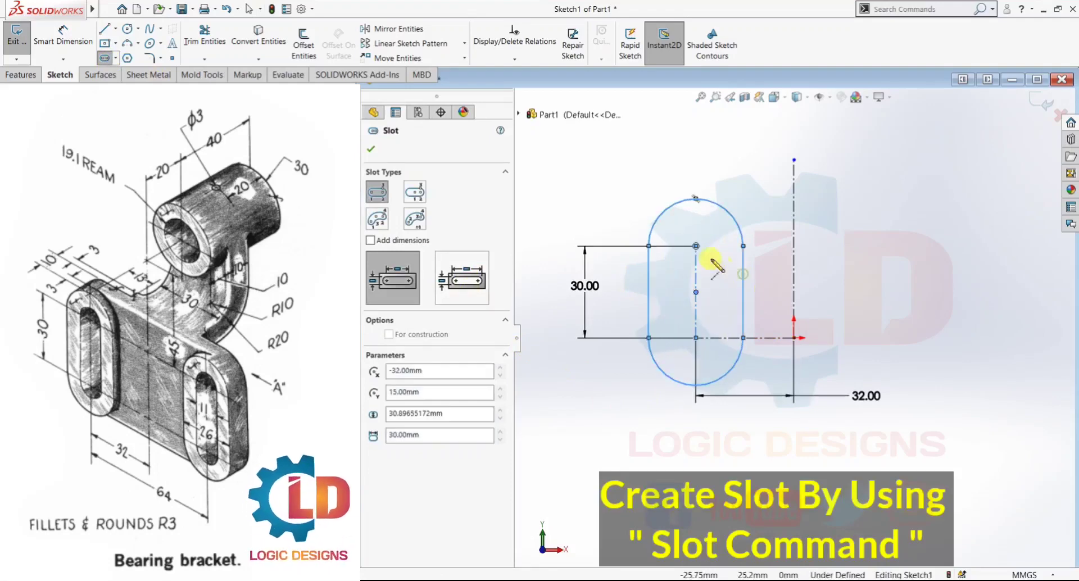
Sketch a narrower straight slot about 12.5 mm wide inside the first one, using the same two end centres
click(696, 246)
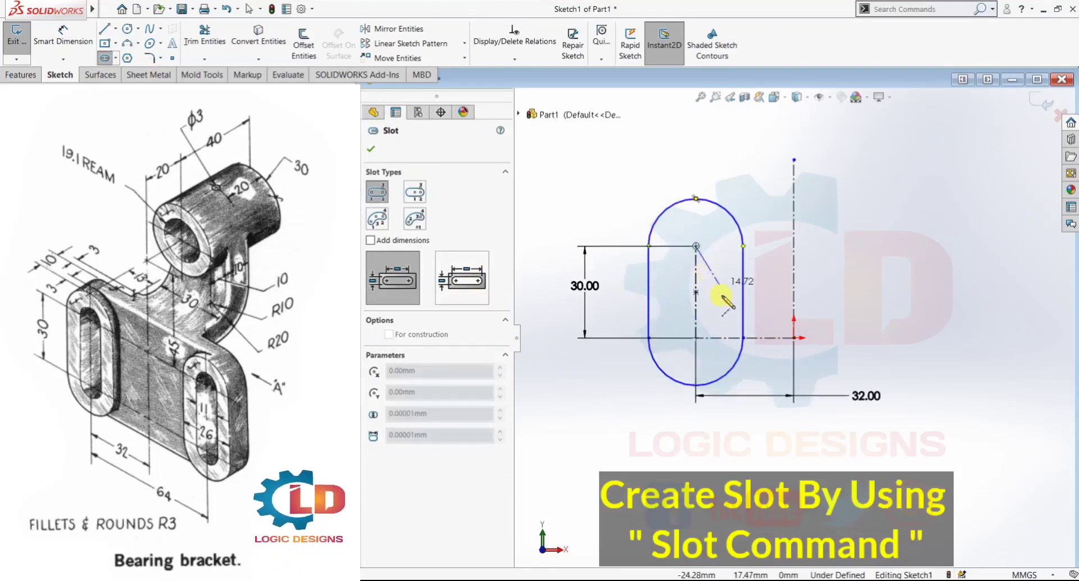
click(697, 338)
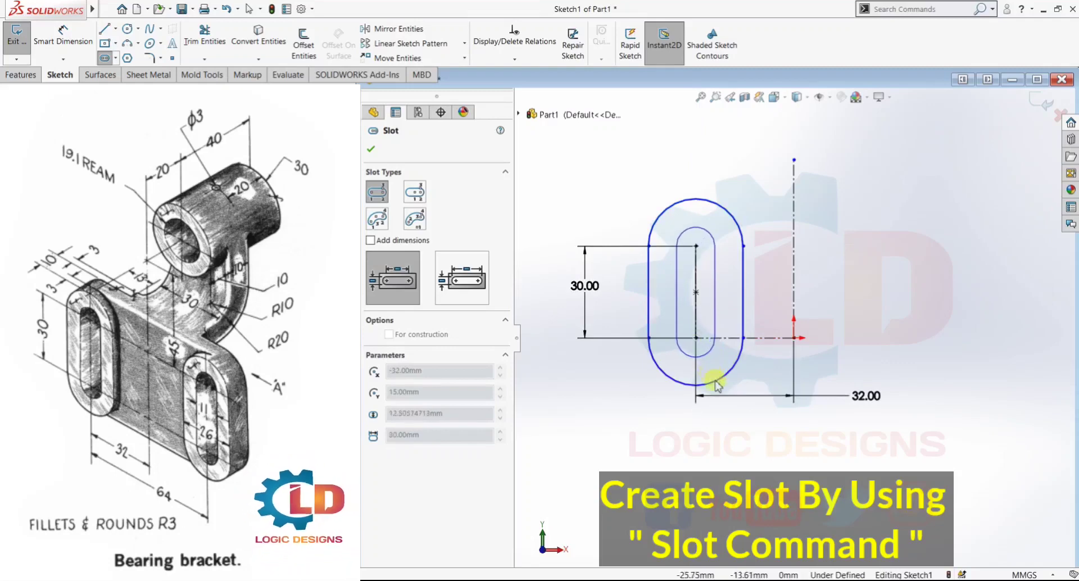
click(716, 375)
key(Escape)
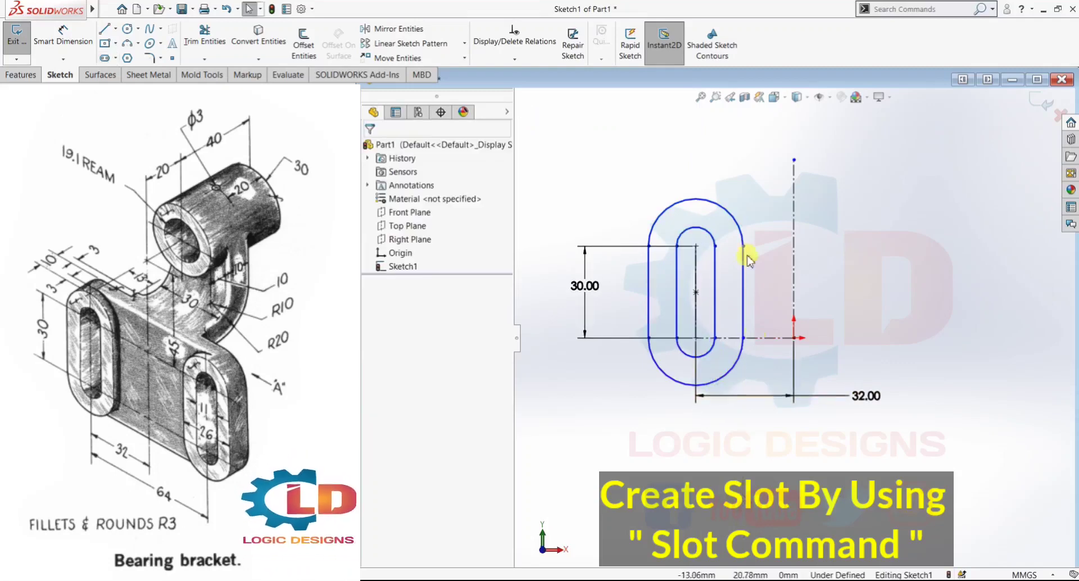
Dimension the outer slot's width between its two straight sides as 26 mm
click(63, 35)
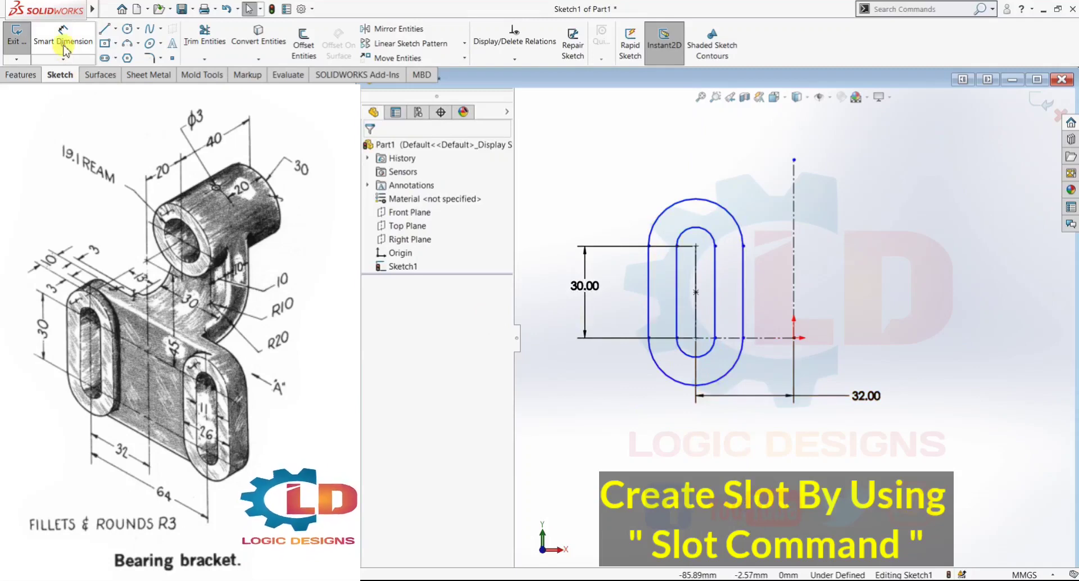
click(648, 284)
click(743, 293)
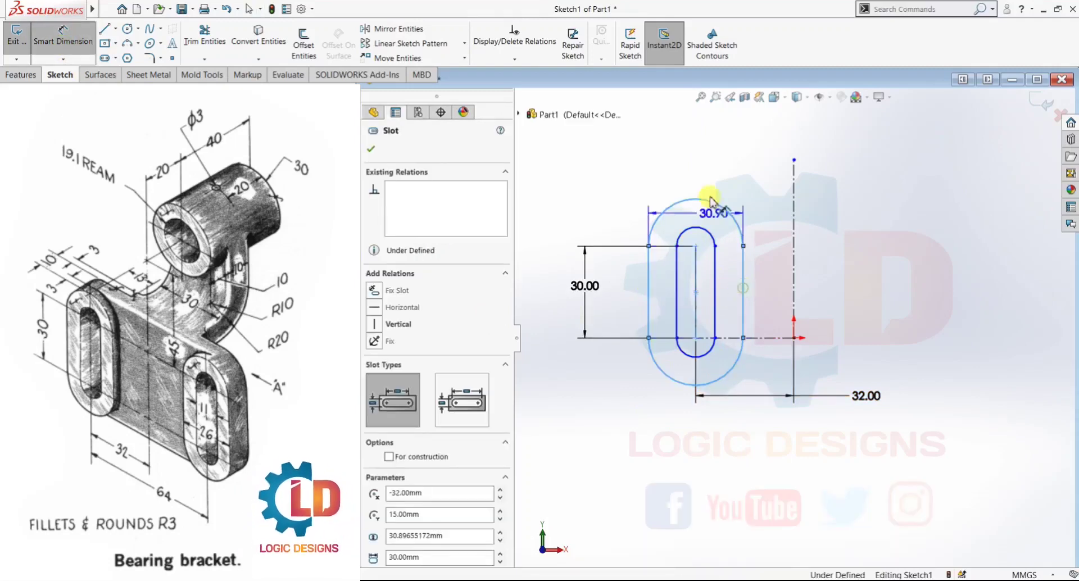
click(717, 171)
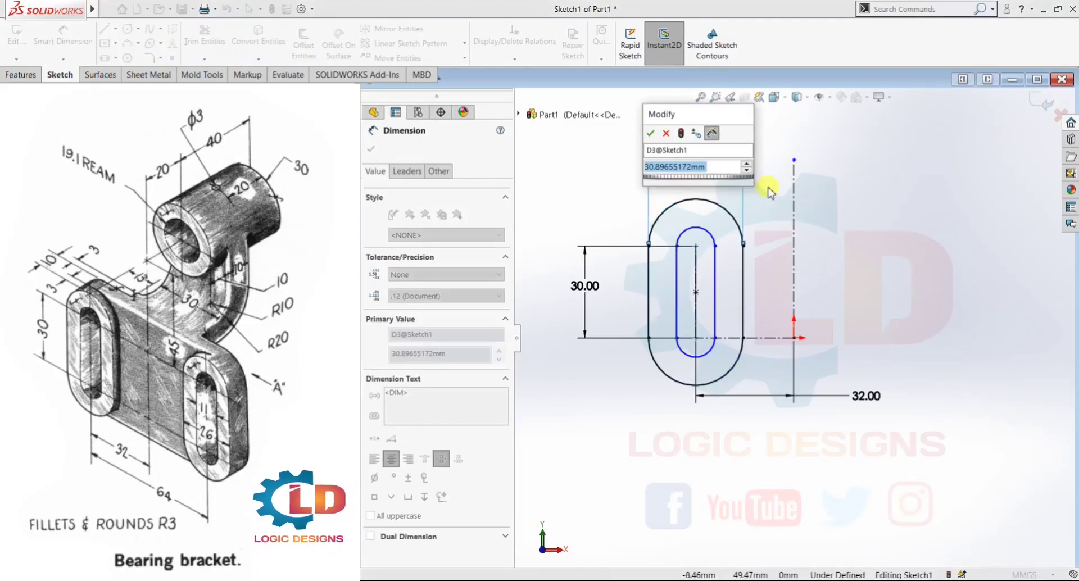
text(26)
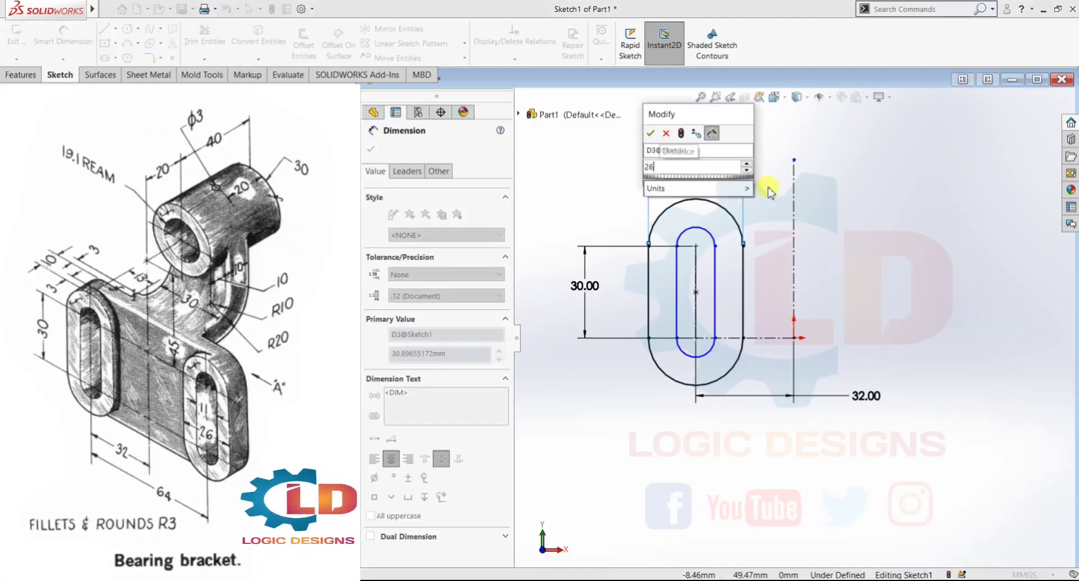
key(Return)
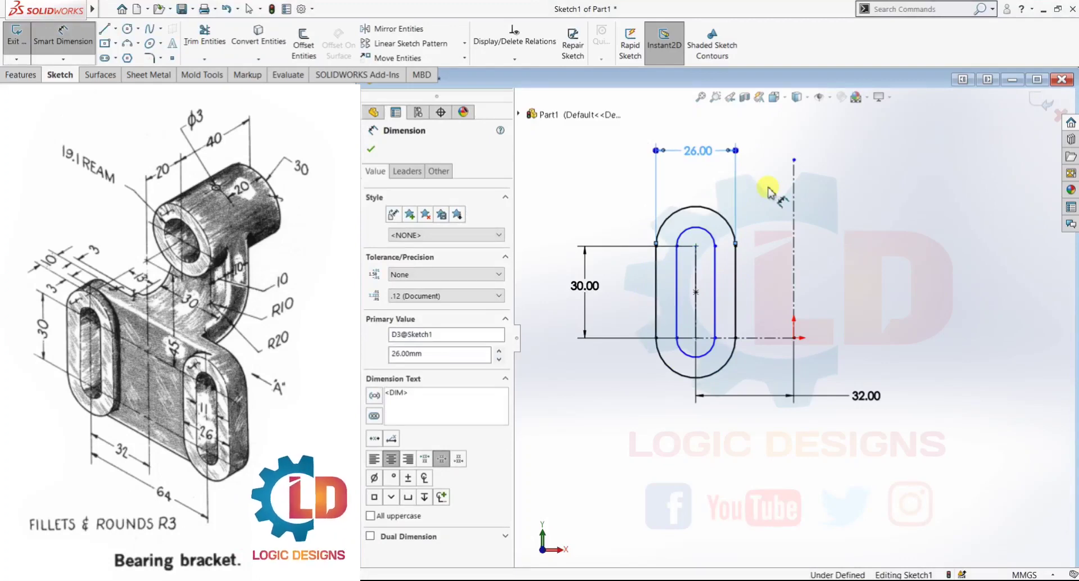
key(Escape)
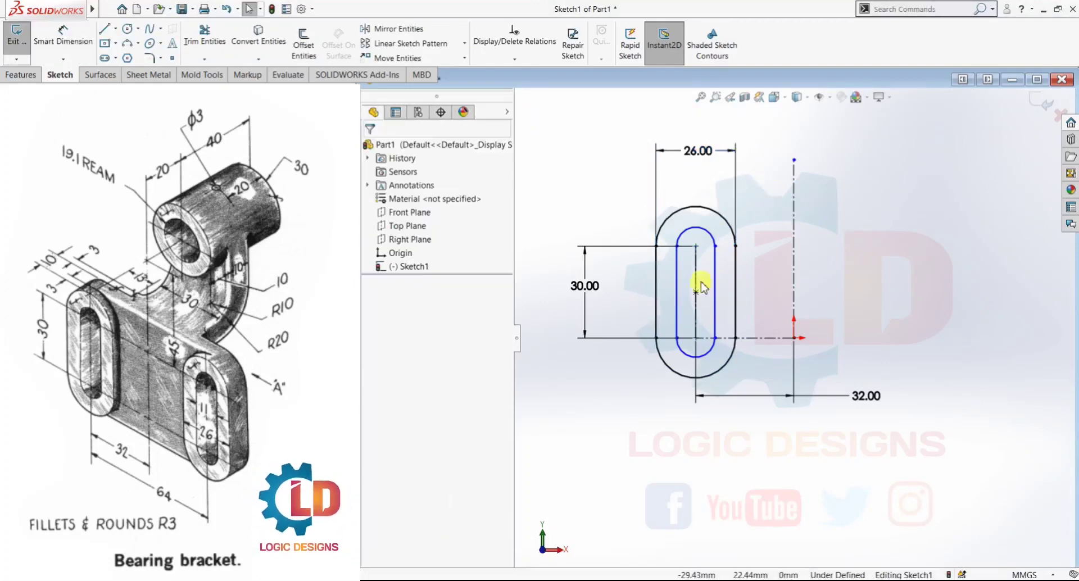
Dimension the inner slot's width between its straight sides as 11 mm
click(82, 40)
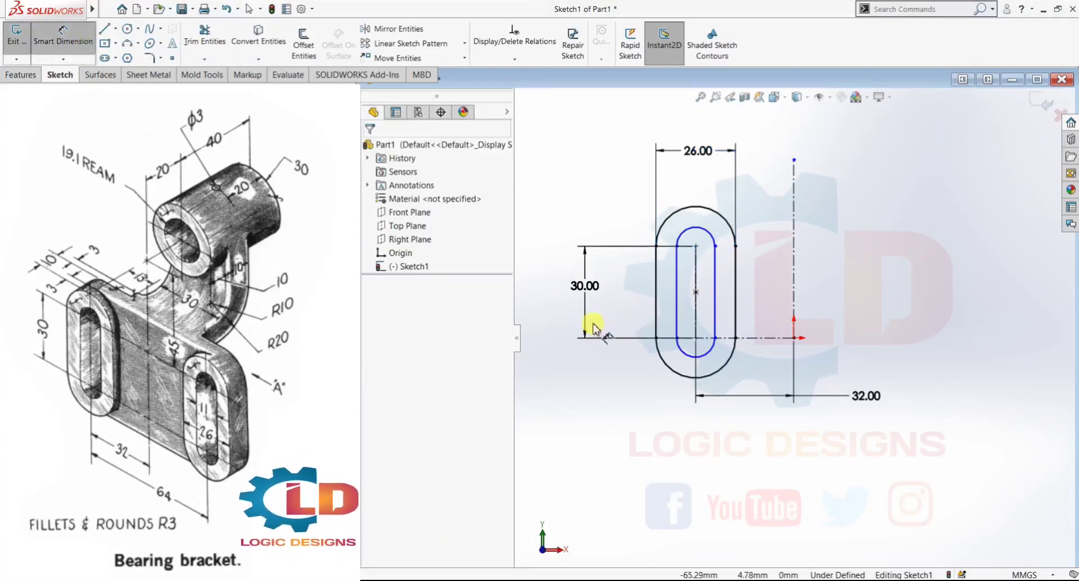
click(678, 295)
click(715, 315)
click(699, 458)
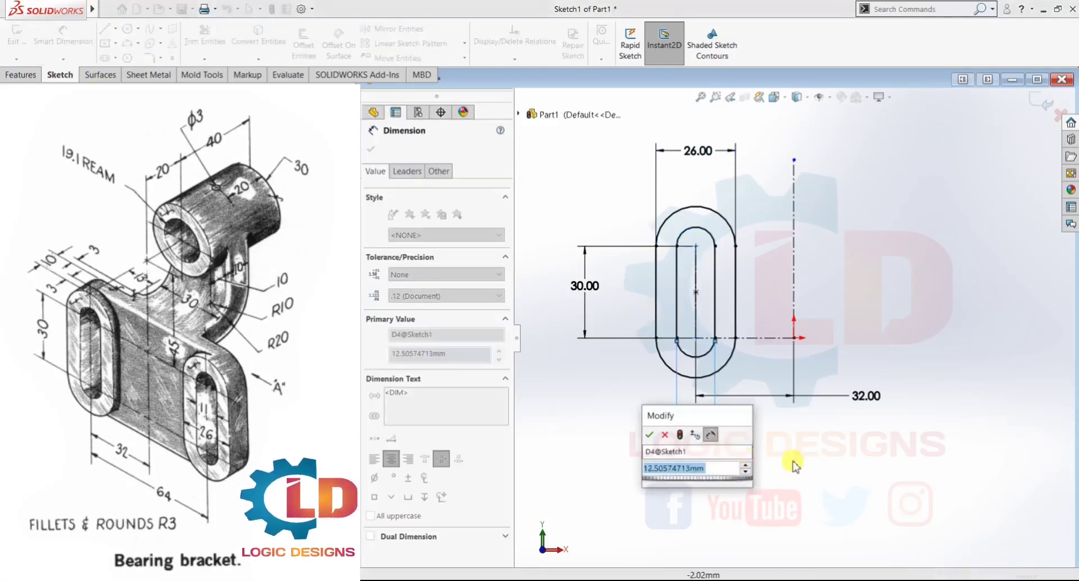
text(11)
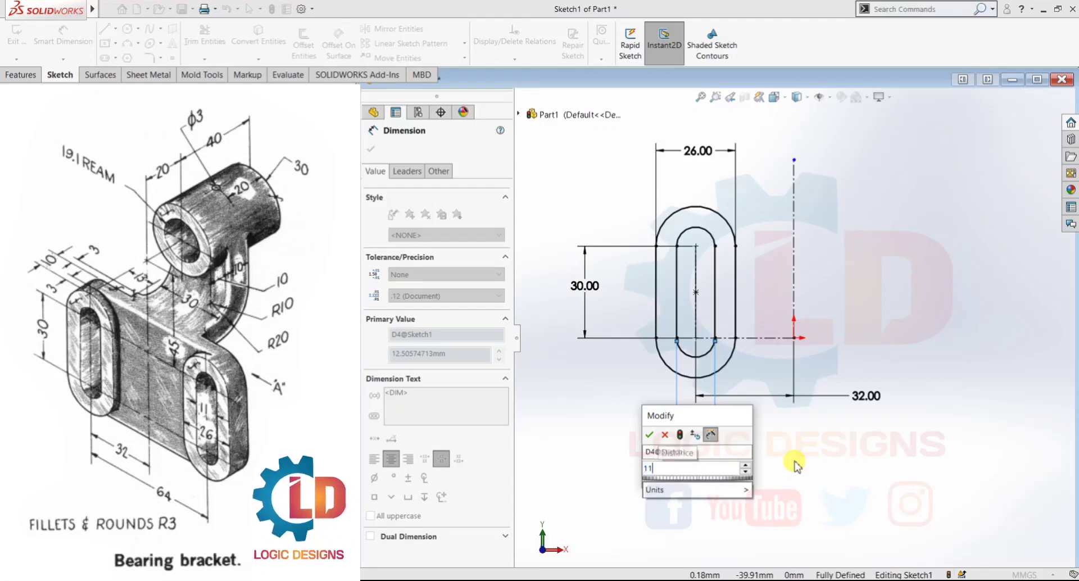
key(Return)
key(Escape)
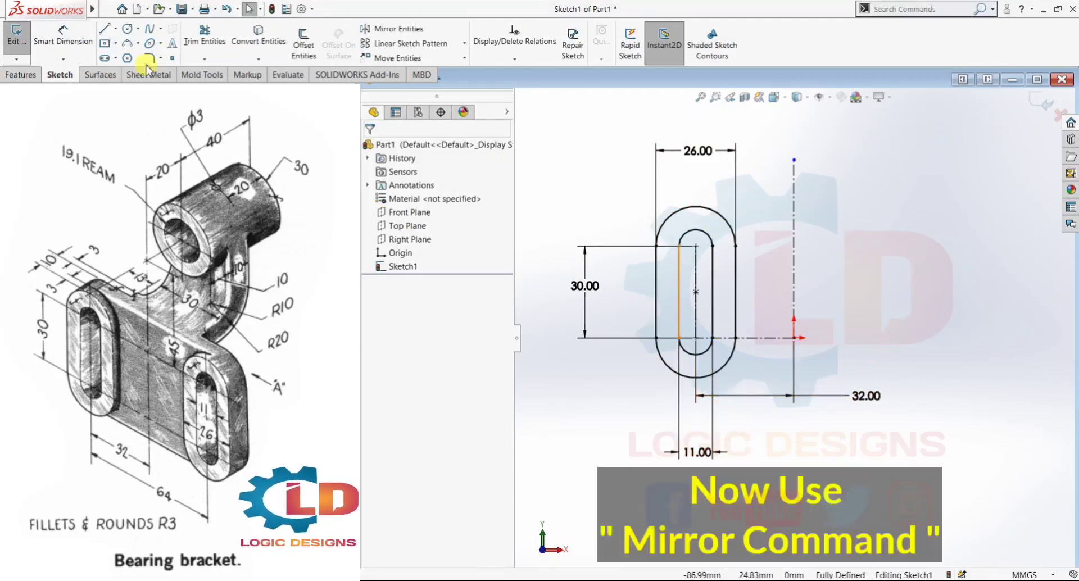
Mirror the outer and inner slots about the vertical centerline through the origin, keeping the originals
click(380, 29)
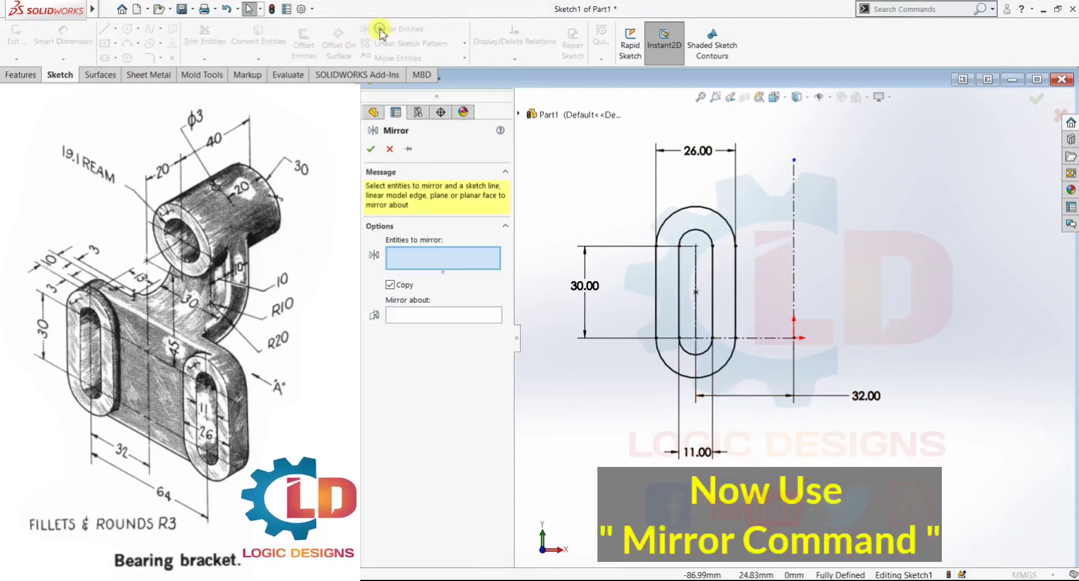
click(703, 232)
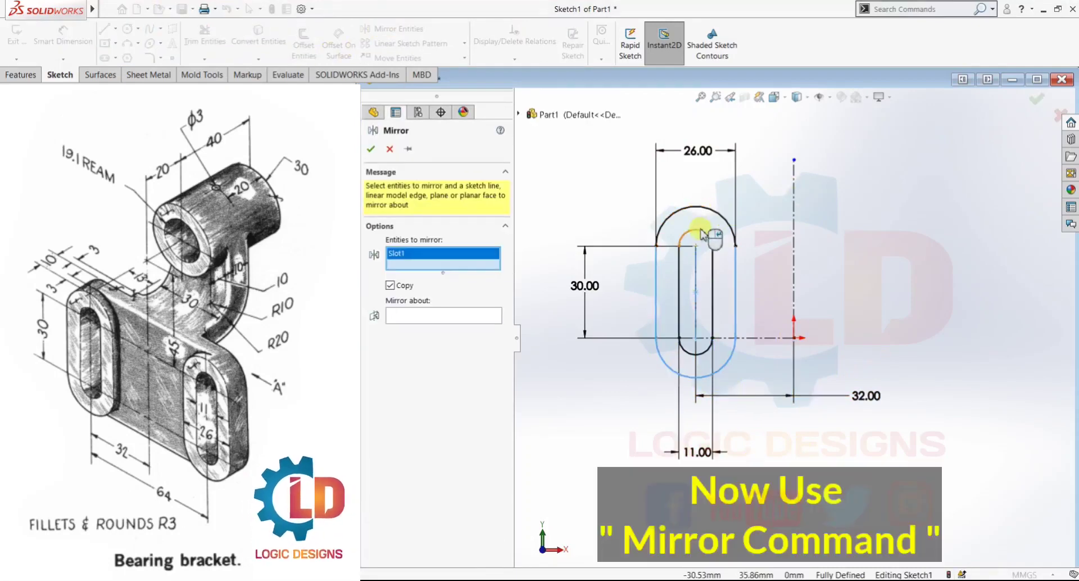
click(700, 232)
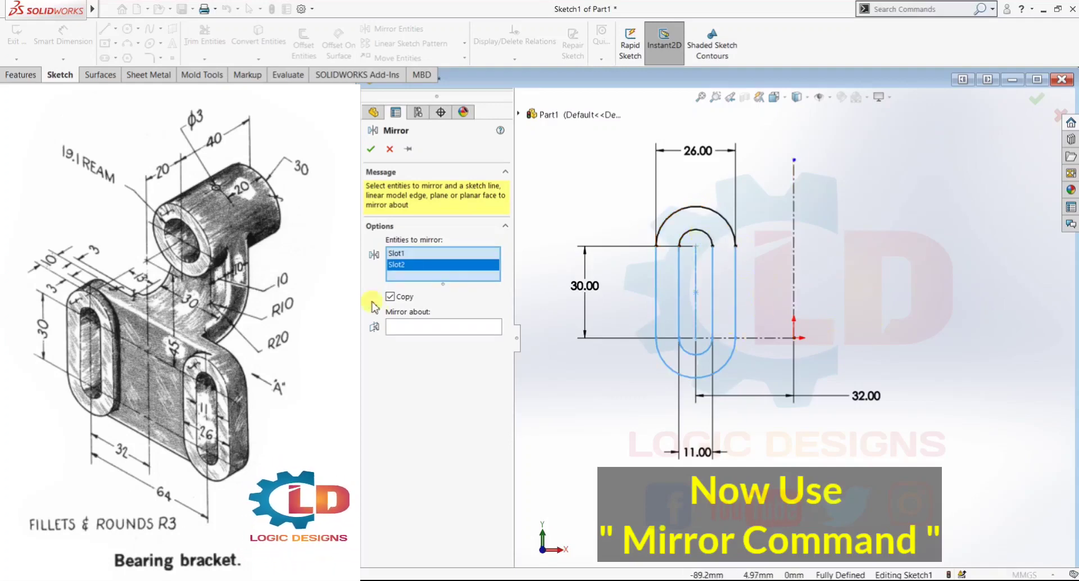
click(439, 328)
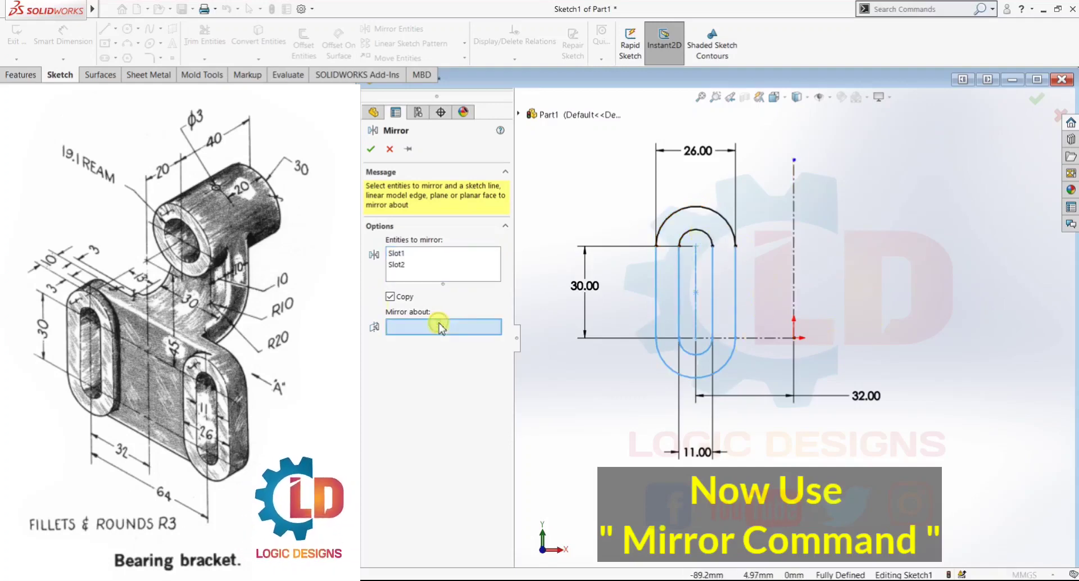
click(795, 231)
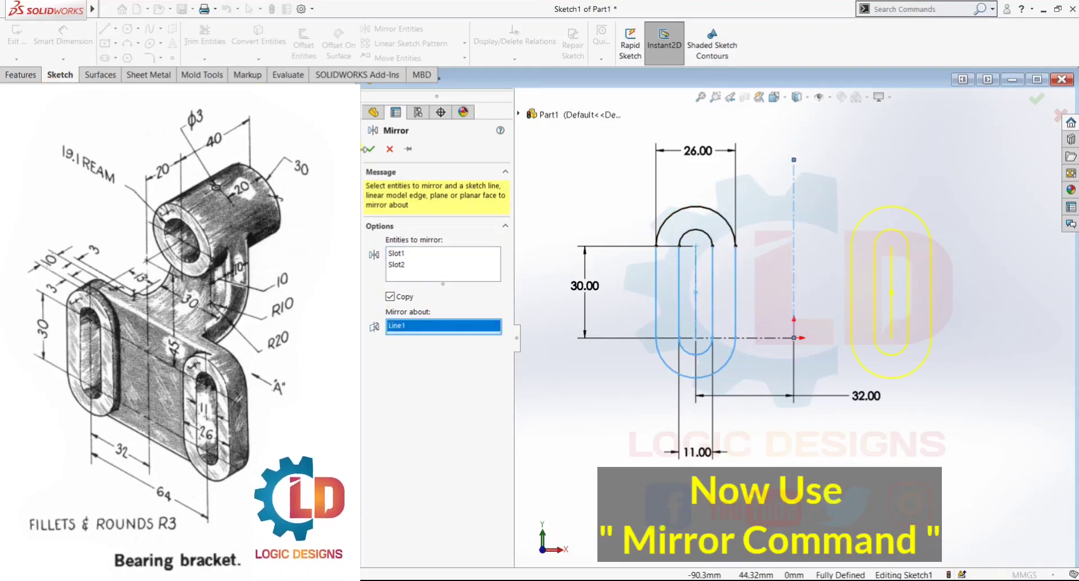
click(369, 149)
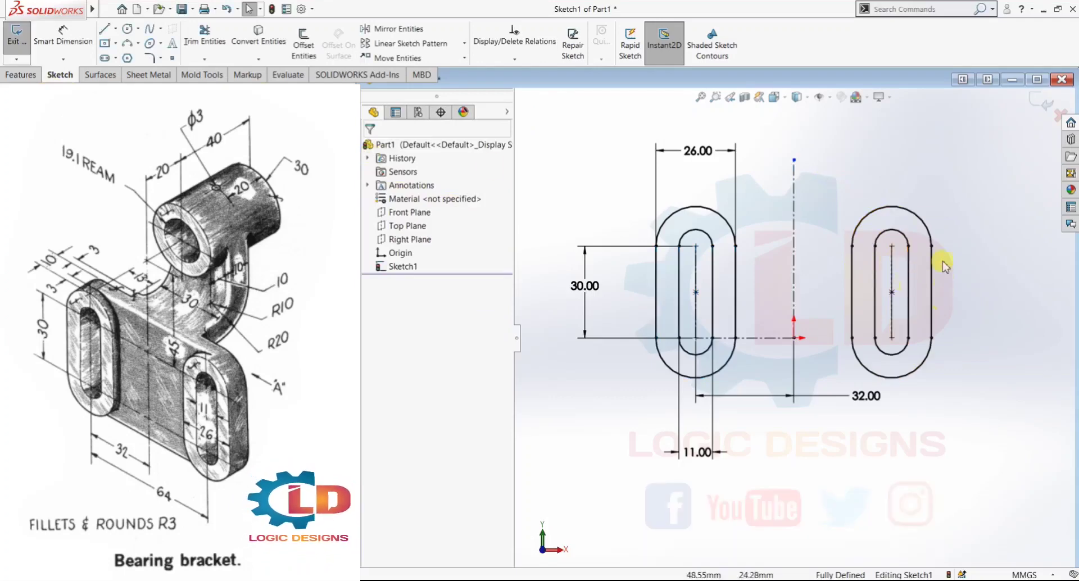
Sketch a horizontal tangent line joining the uppermost points of the two outer slots' upper arcs
scroll(944, 253, down, 2)
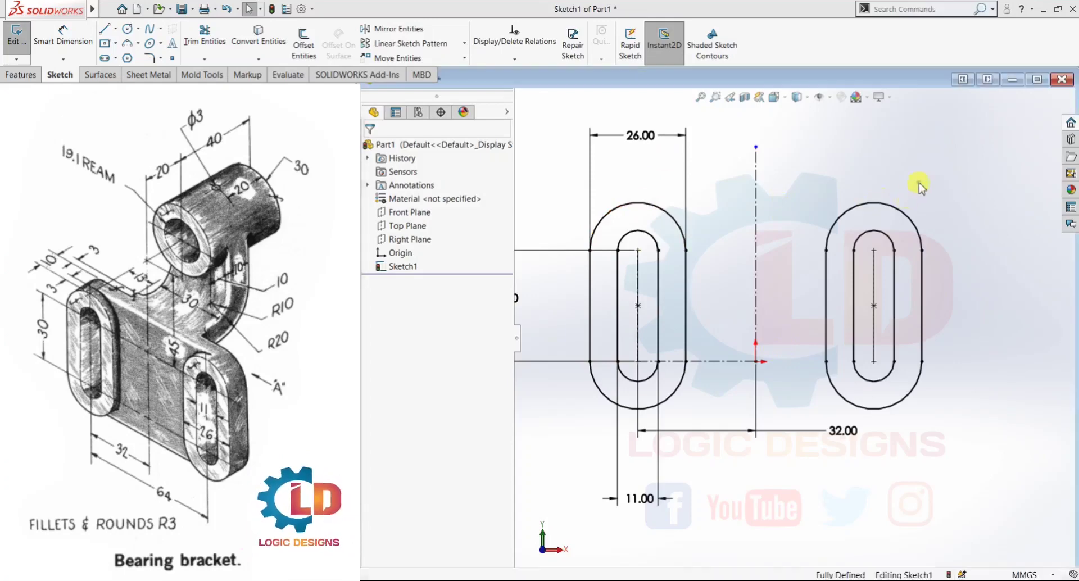
click(104, 28)
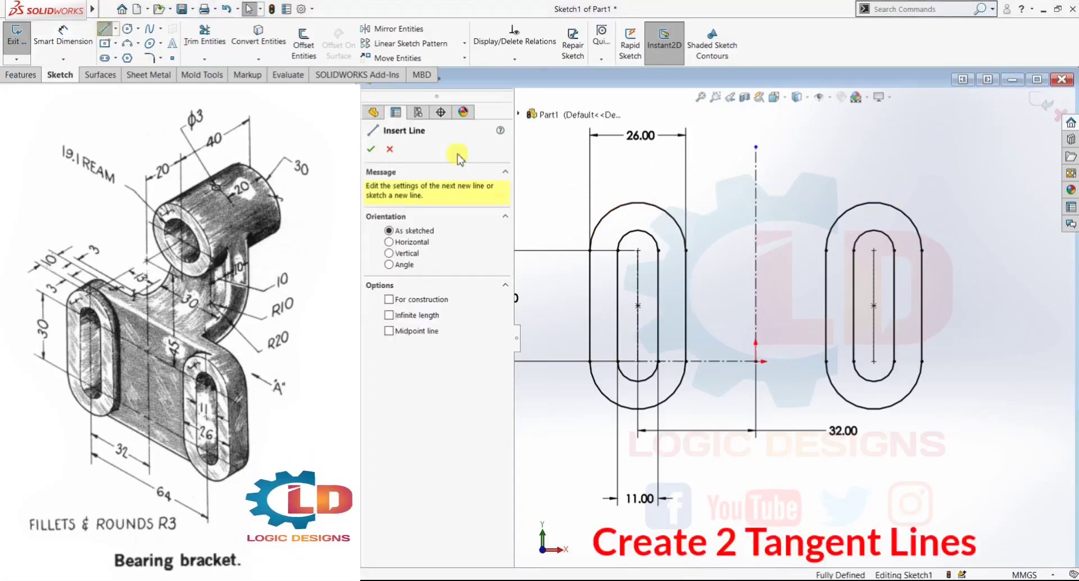
click(637, 205)
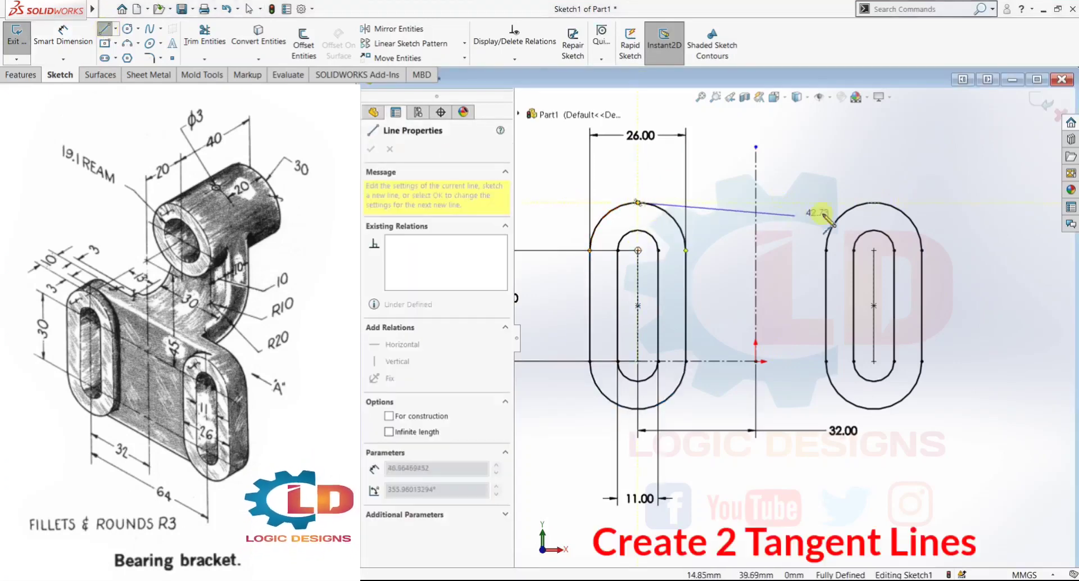
click(875, 203)
key(Escape)
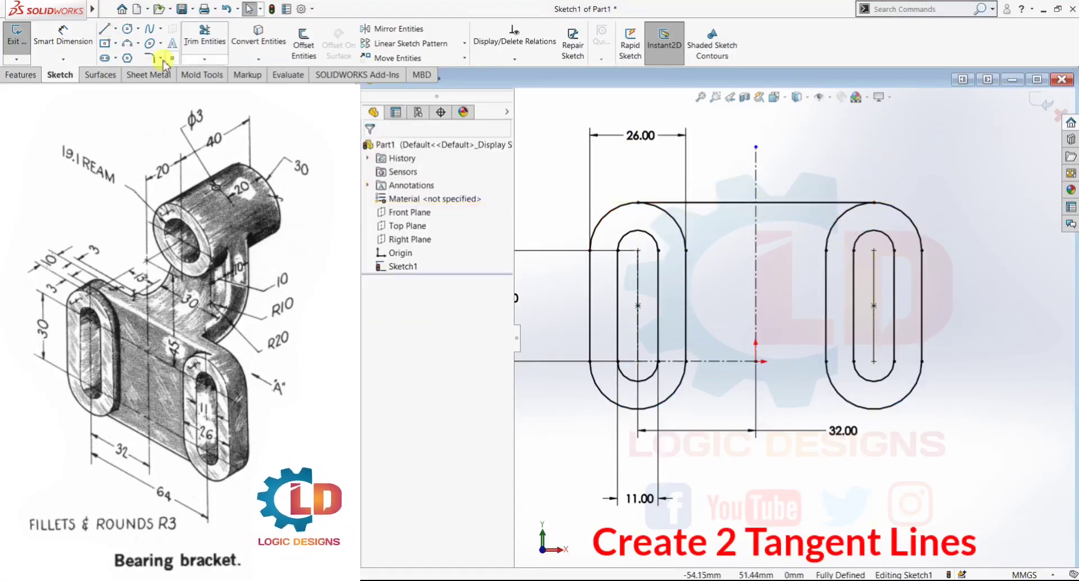
Sketch a horizontal line joining the lowest points of the two outer slots, and move the 32 mm dimension below it
click(105, 29)
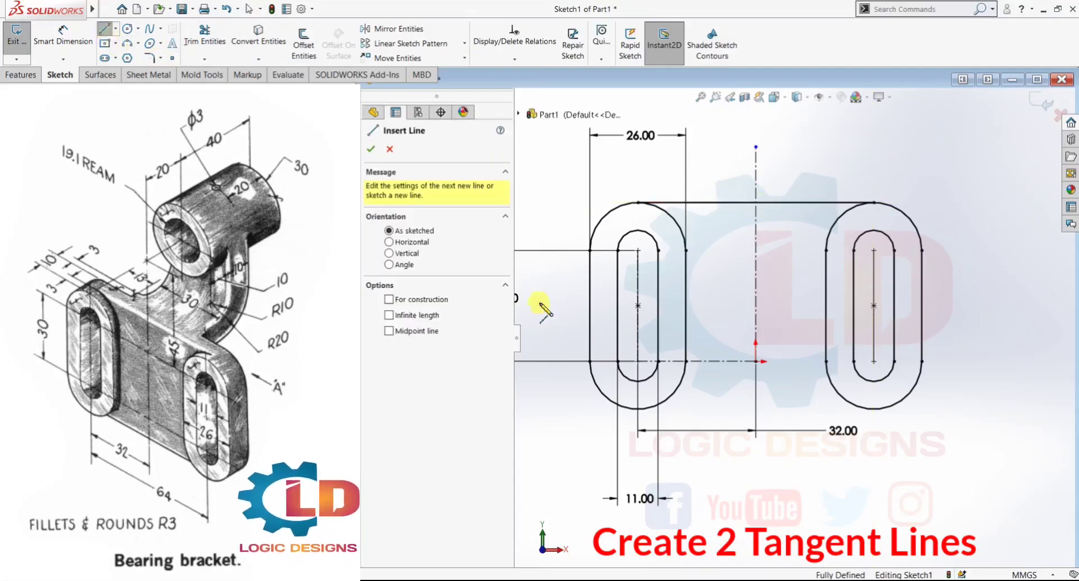
click(655, 417)
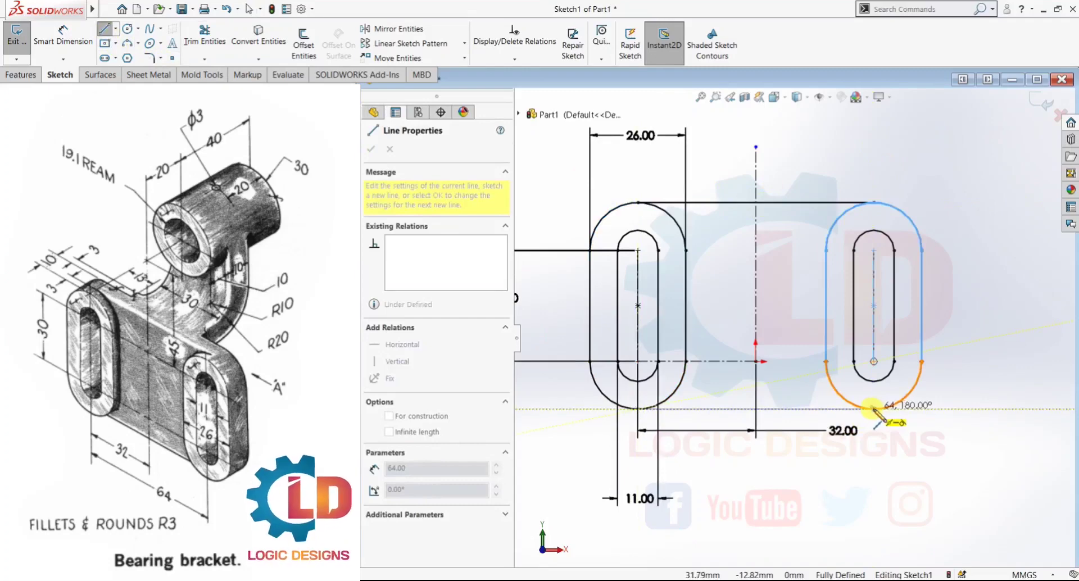
click(875, 409)
key(Escape)
scroll(898, 439, up, 1)
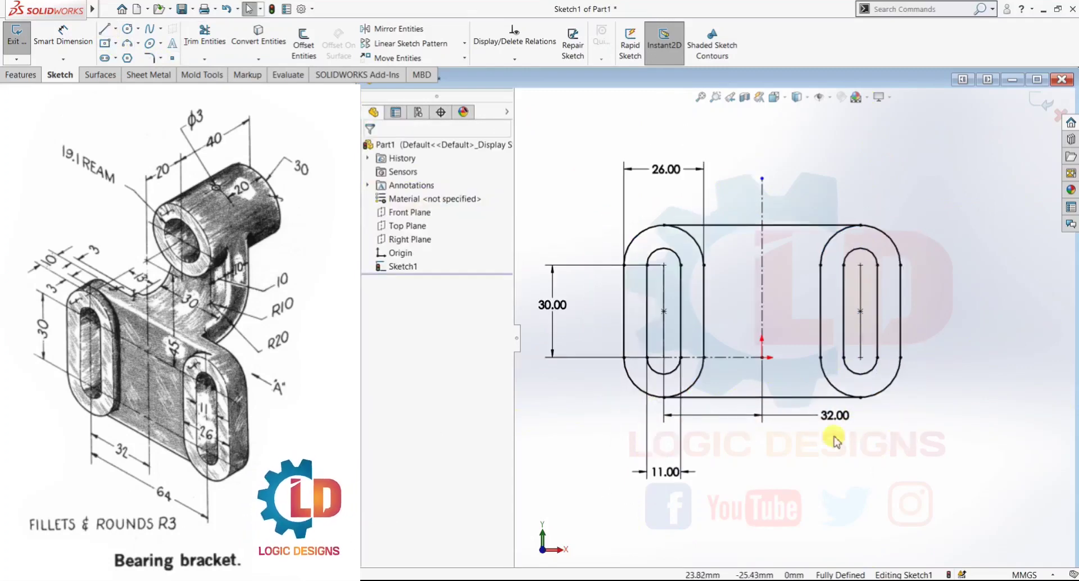
mouse_move(841, 423)
mouse_down()
mouse_move(773, 441)
mouse_move(814, 440)
mouse_up()
click(847, 458)
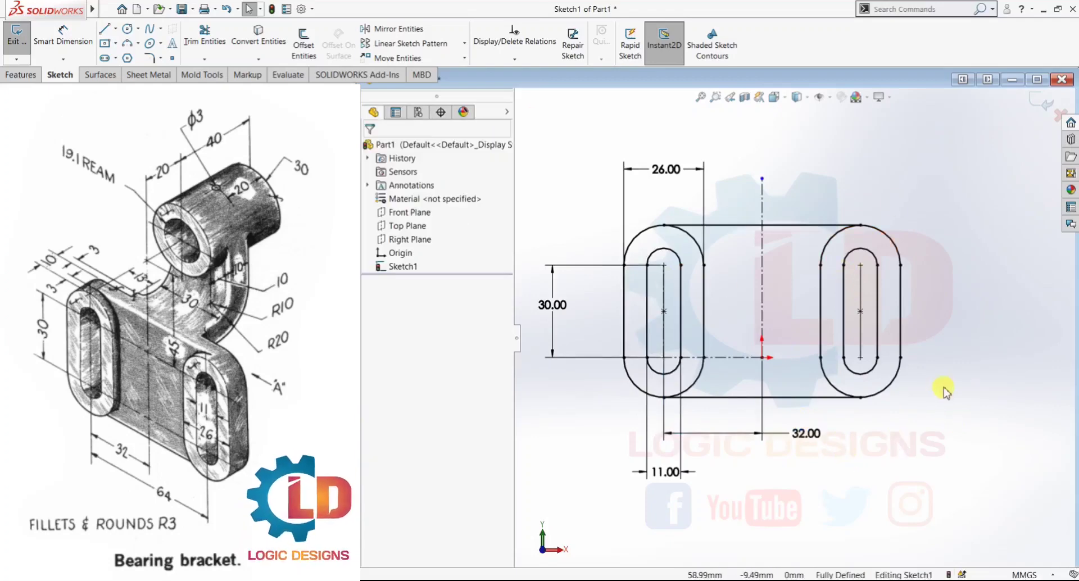
Extrude only the two slot ring regions, between the outer and inner slots, 10 mm blind
key(ctrl+7)
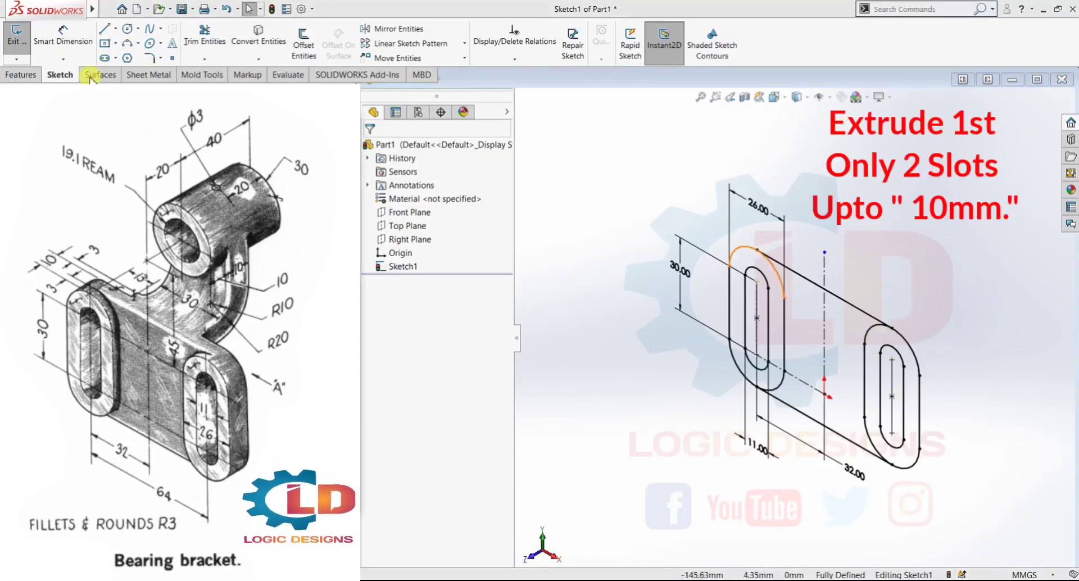
click(20, 75)
click(23, 34)
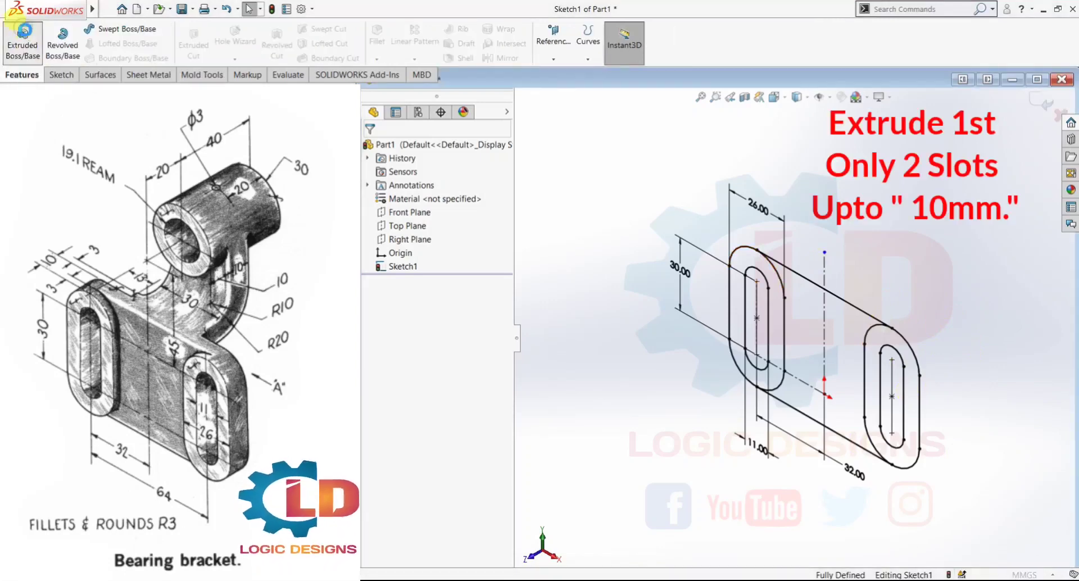
click(751, 262)
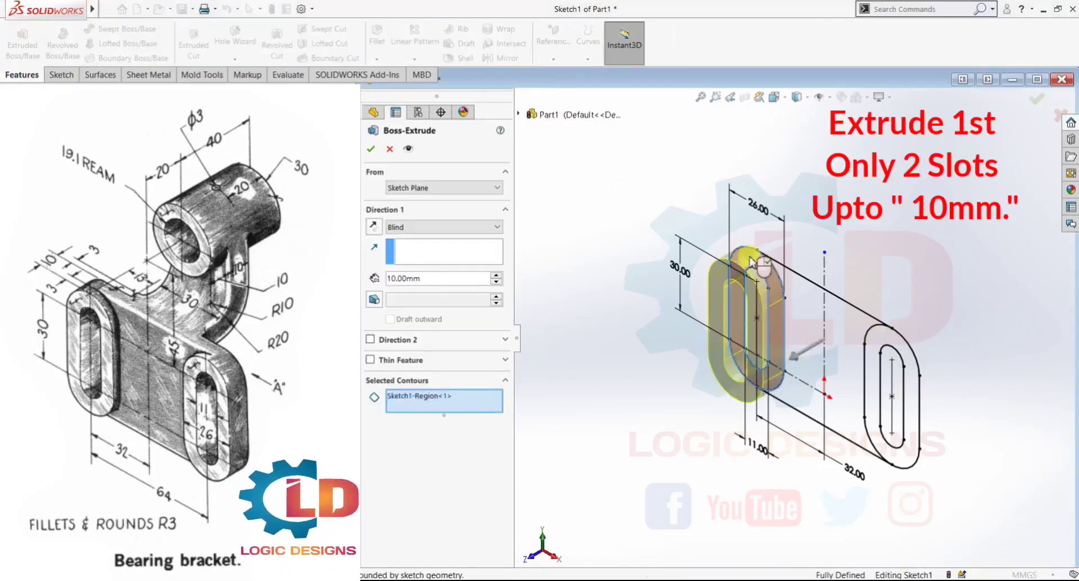
click(895, 344)
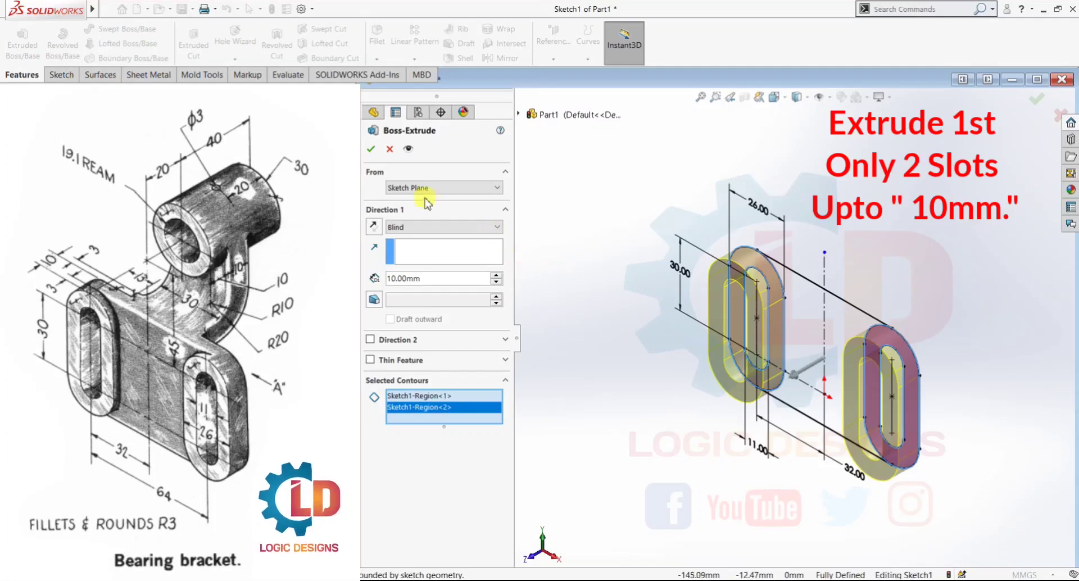
click(371, 147)
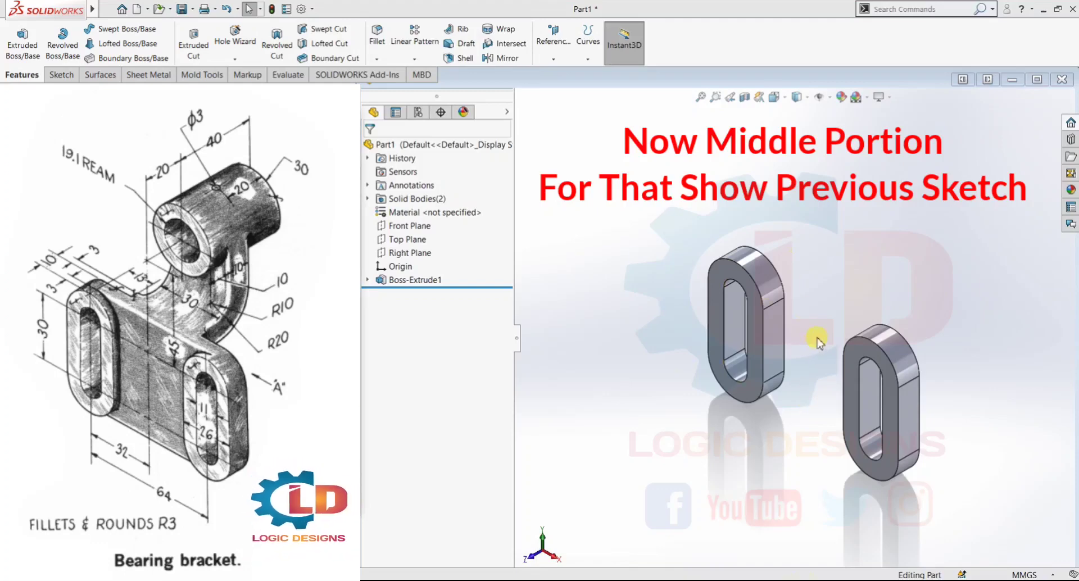
Show the sketch used by the slotted pads' extrusion so its contours can be reused
click(368, 280)
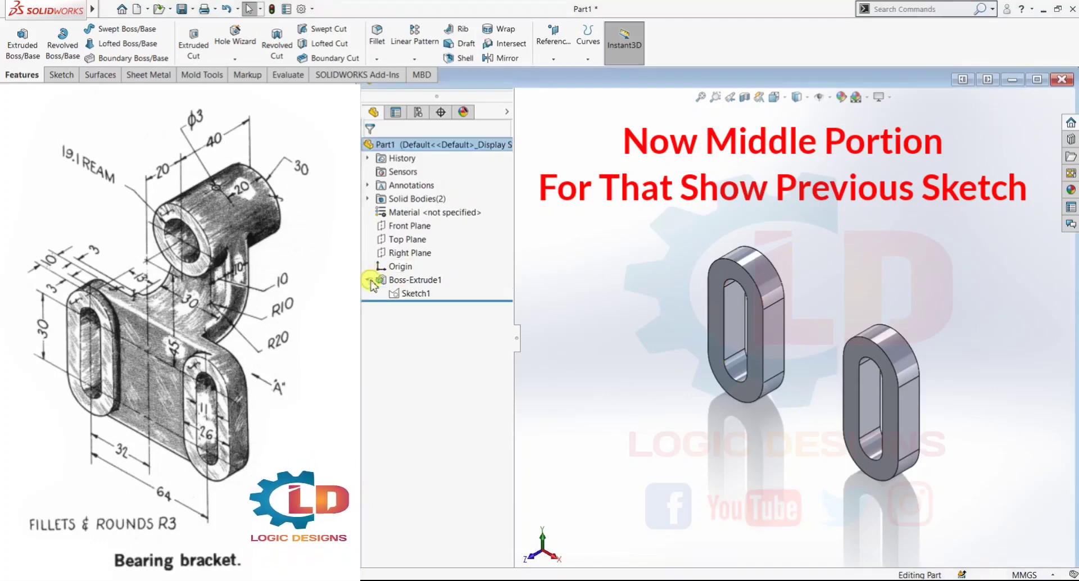
right_click(414, 294)
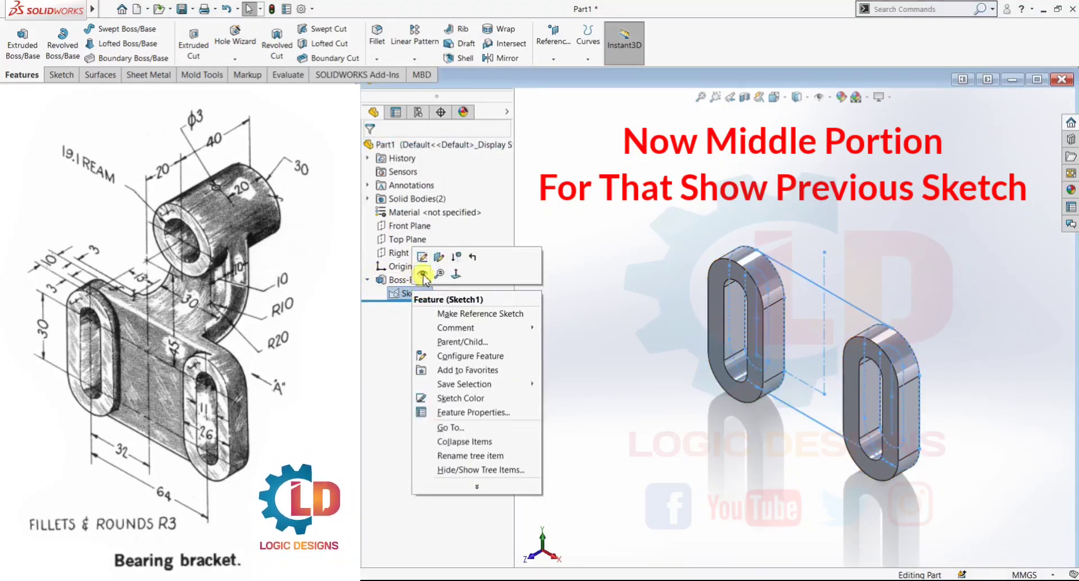
click(422, 274)
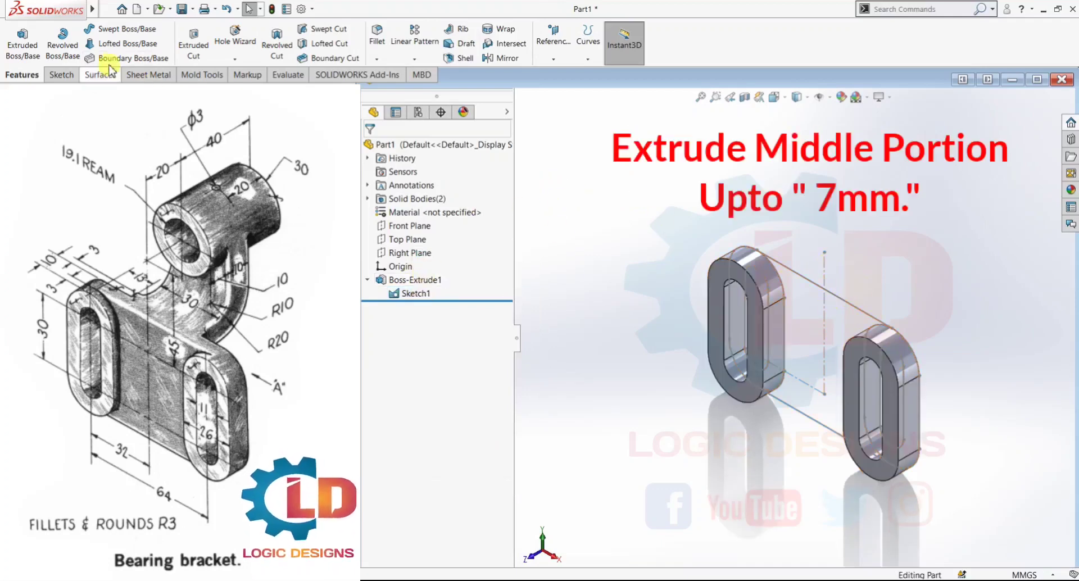
Extrude the sketch region between the two slotted pads 7 mm blind, merged with the pads and with Thin Feature off
click(24, 50)
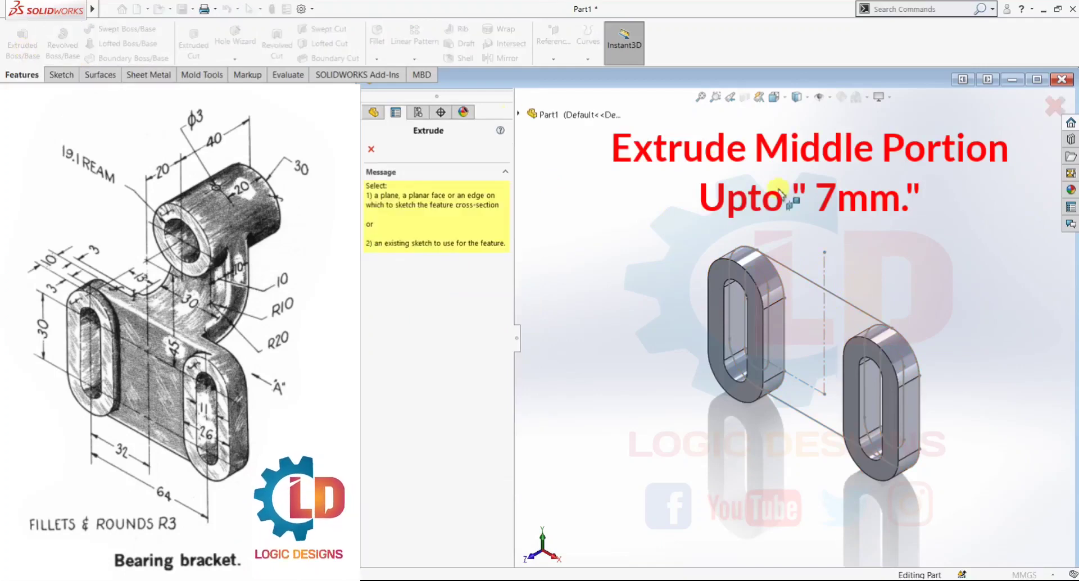
click(843, 303)
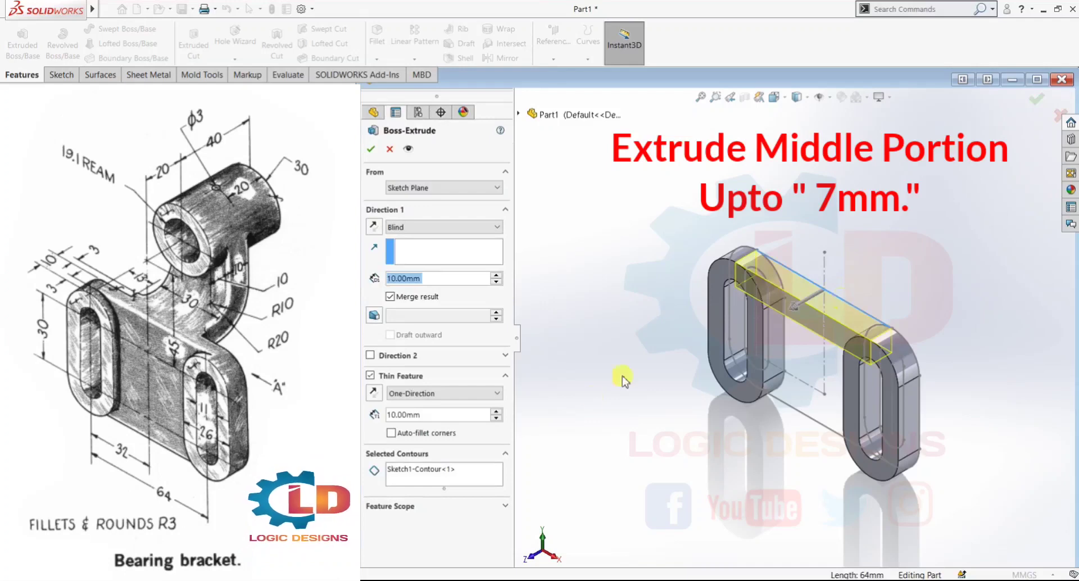
right_click(432, 471)
click(469, 473)
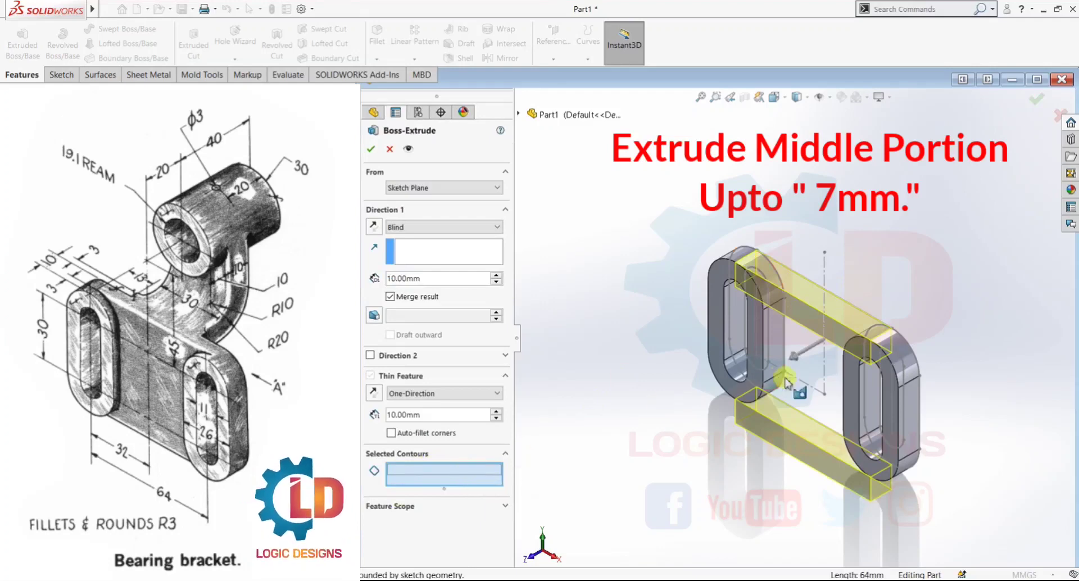
click(810, 395)
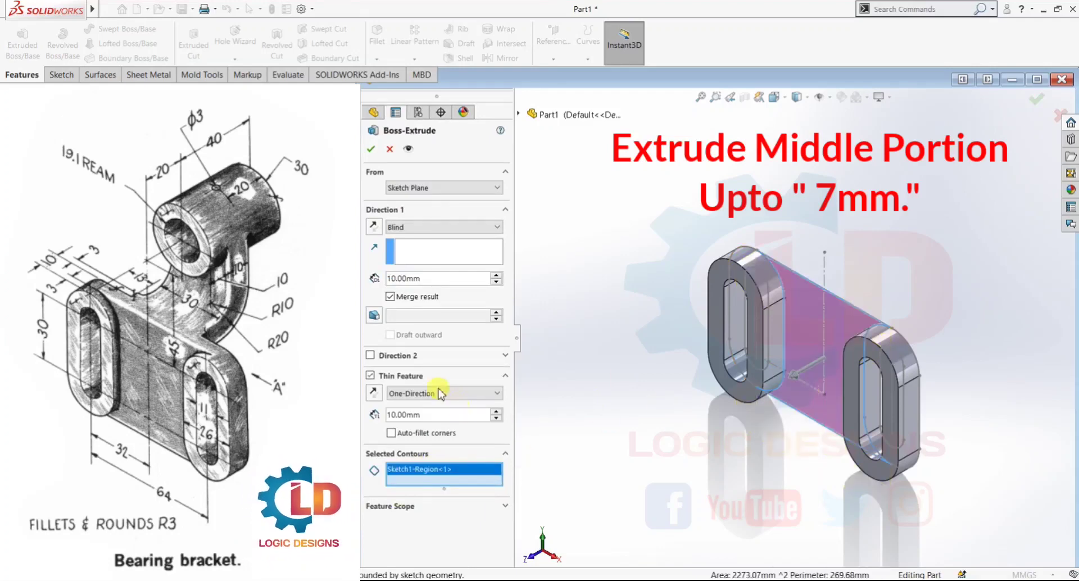
click(370, 375)
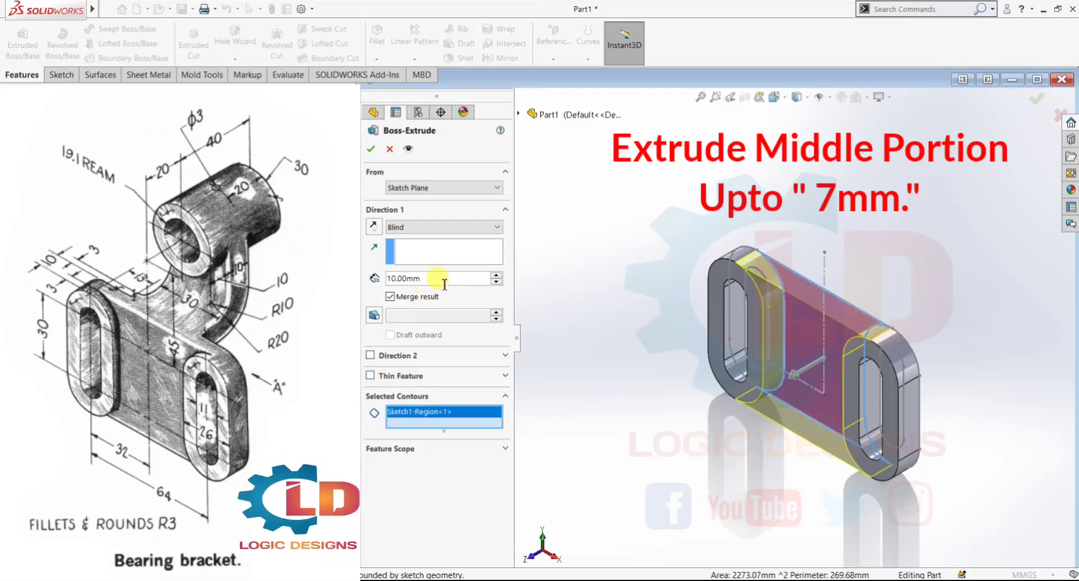
drag(428, 280, 382, 277)
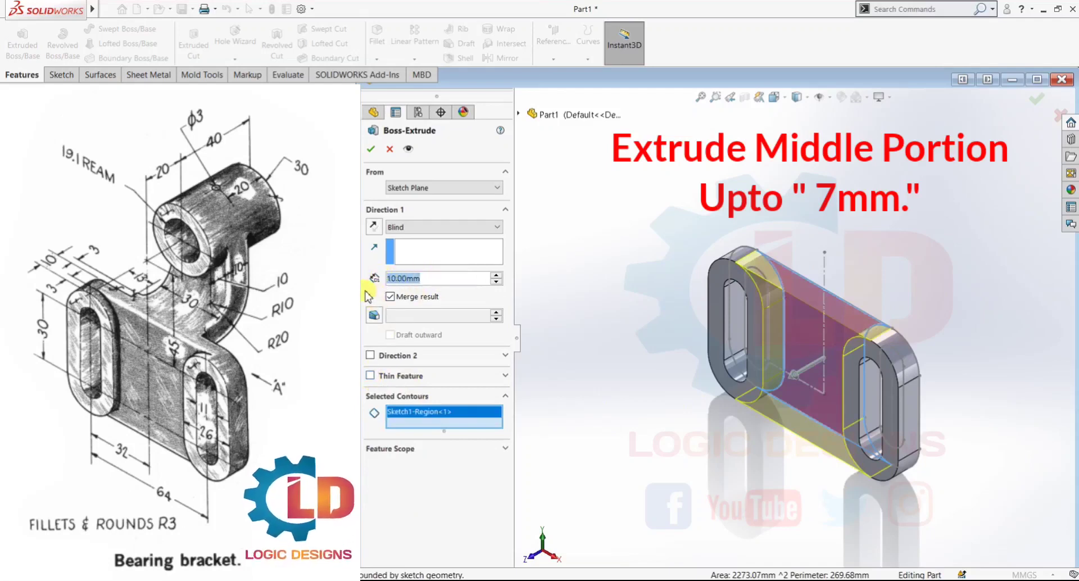
text(7)
key(Return)
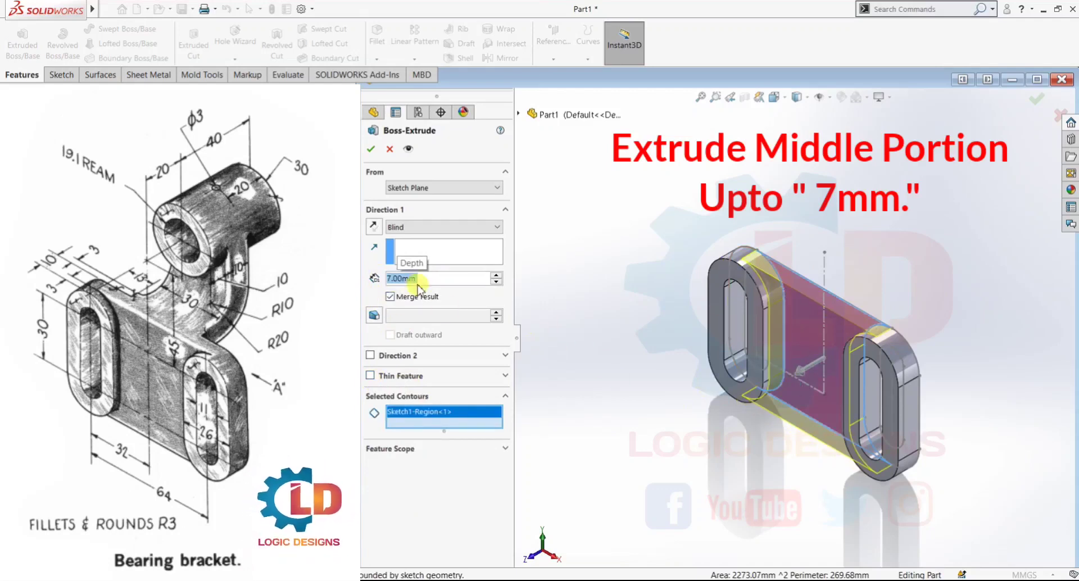
click(370, 149)
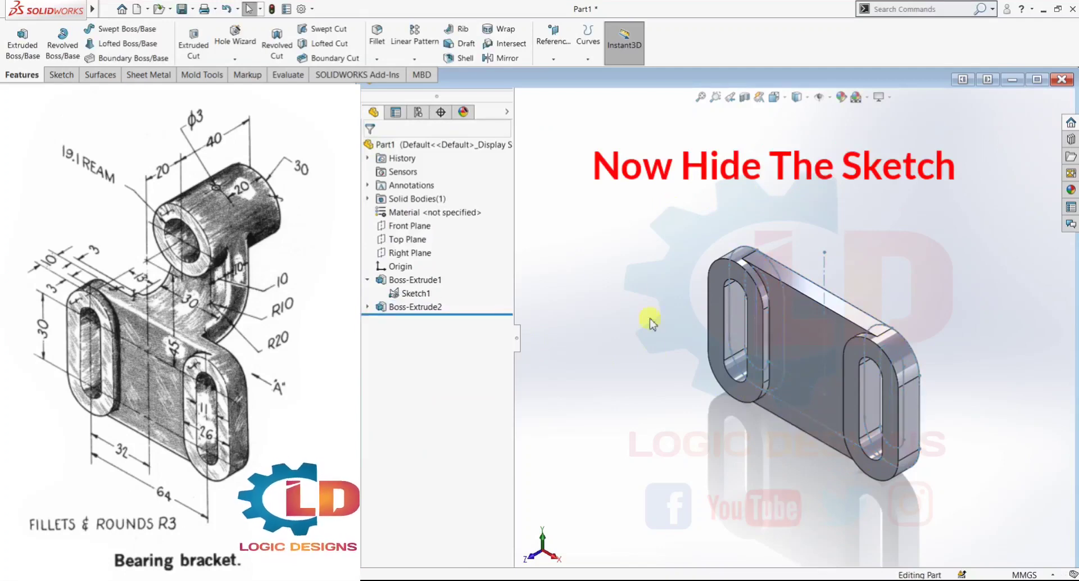
Hide the sketch shared by the slotted pads and the middle plate
right_click(420, 294)
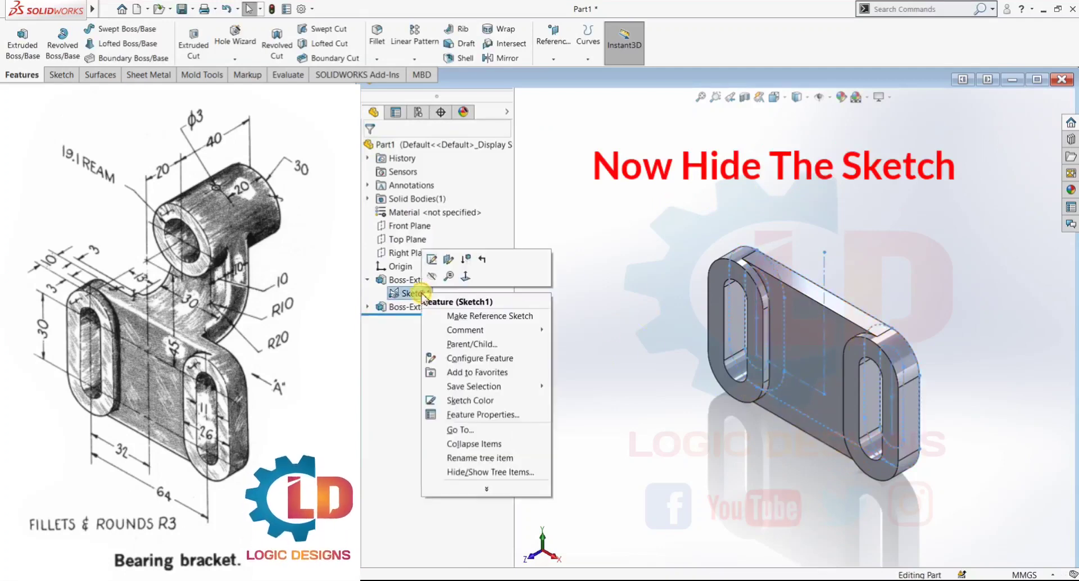
click(431, 276)
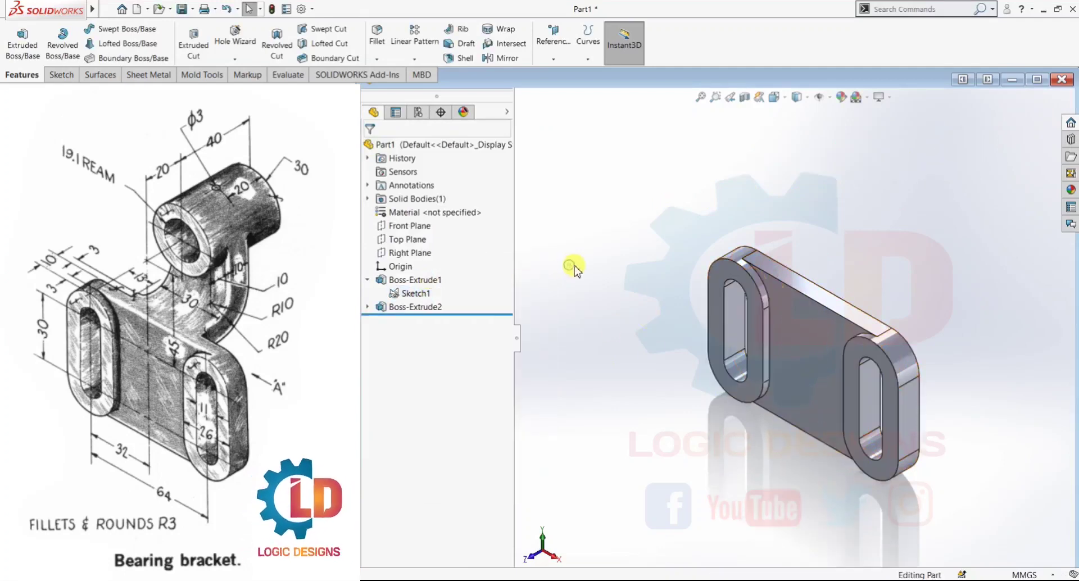
Start a new sketch on the narrow upper face of the middle plate and view it straight on
mouse_move(667, 493)
middle_down()
mouse_move(695, 467)
mouse_move(729, 469)
mouse_move(582, 438)
mouse_move(739, 422)
mouse_move(722, 444)
mouse_move(658, 436)
mouse_move(660, 487)
middle_up()
scroll(670, 495, up, 1)
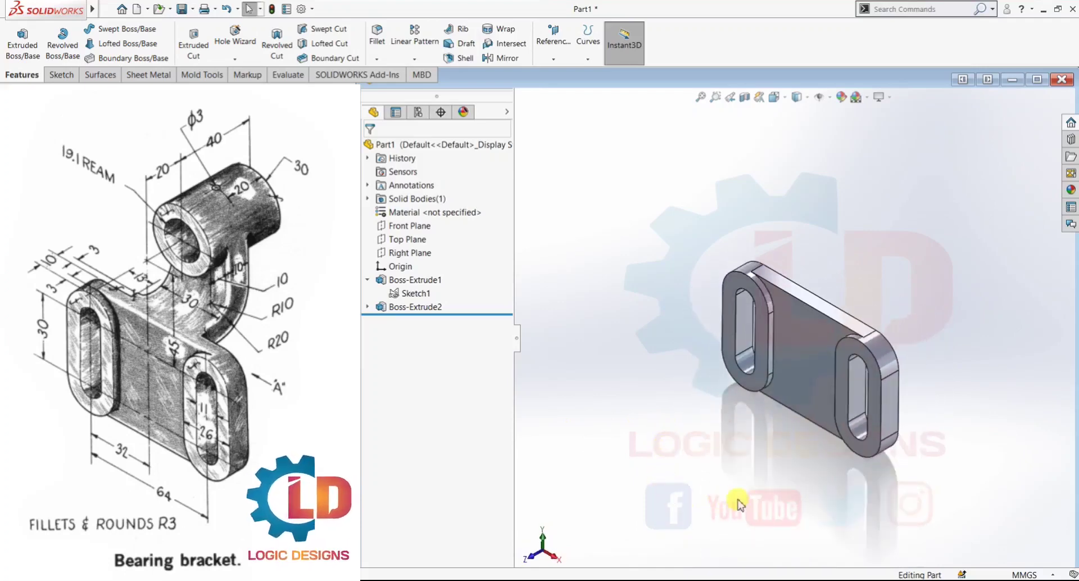
scroll(739, 499, down, 1)
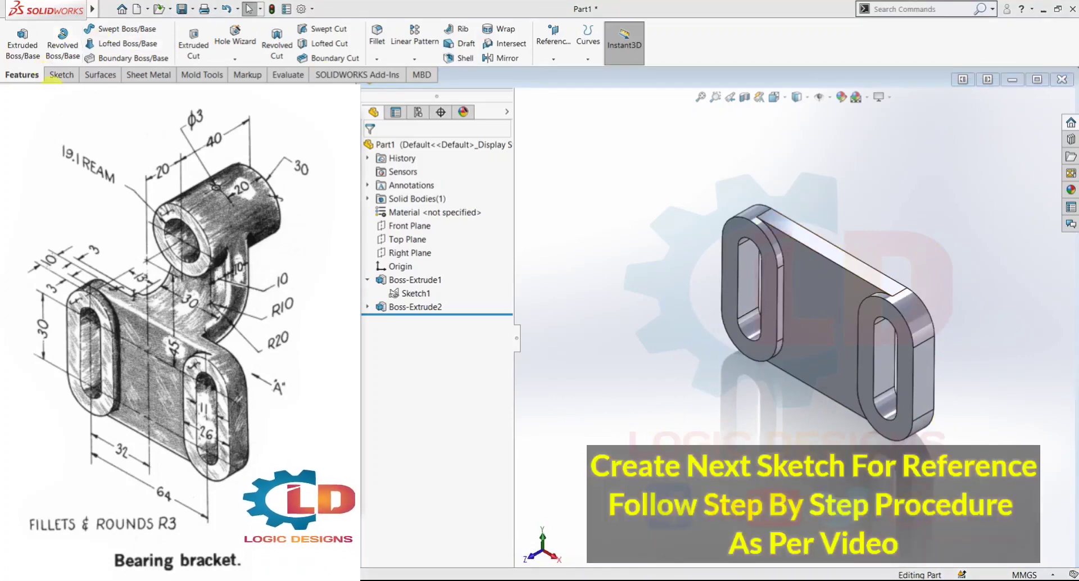
click(59, 75)
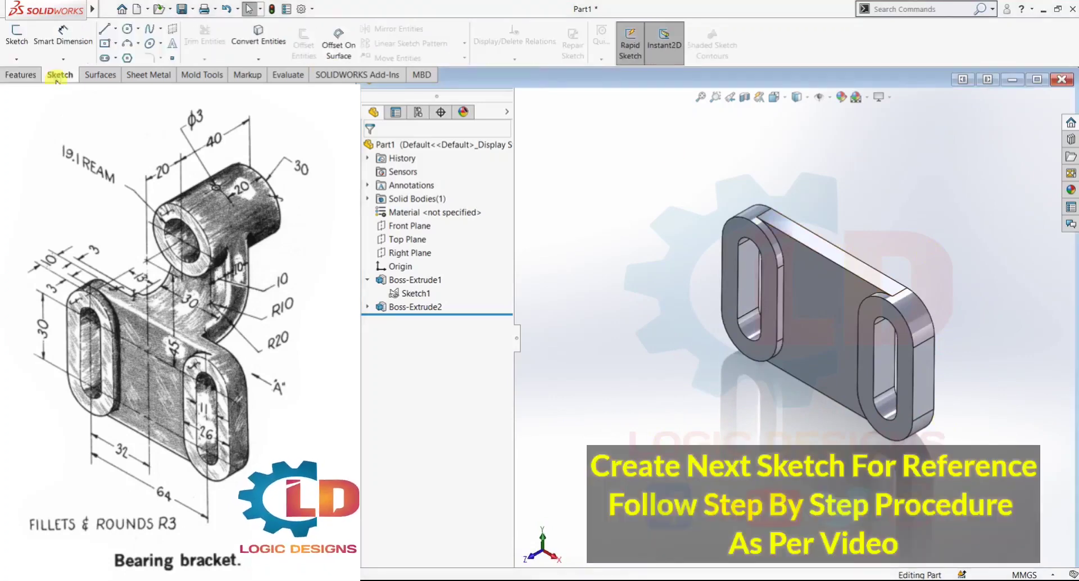
click(14, 77)
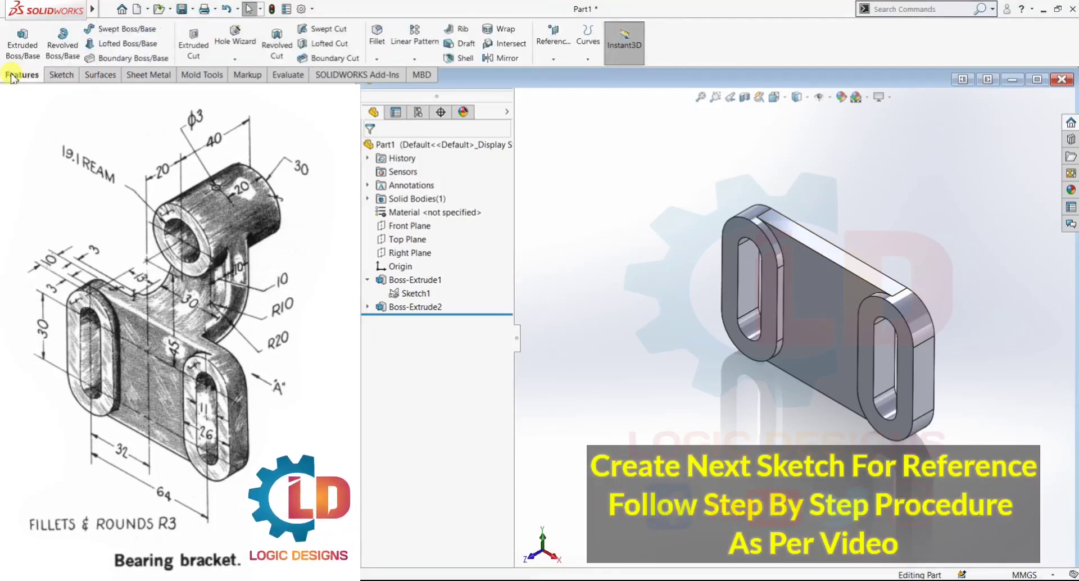
click(59, 75)
click(16, 35)
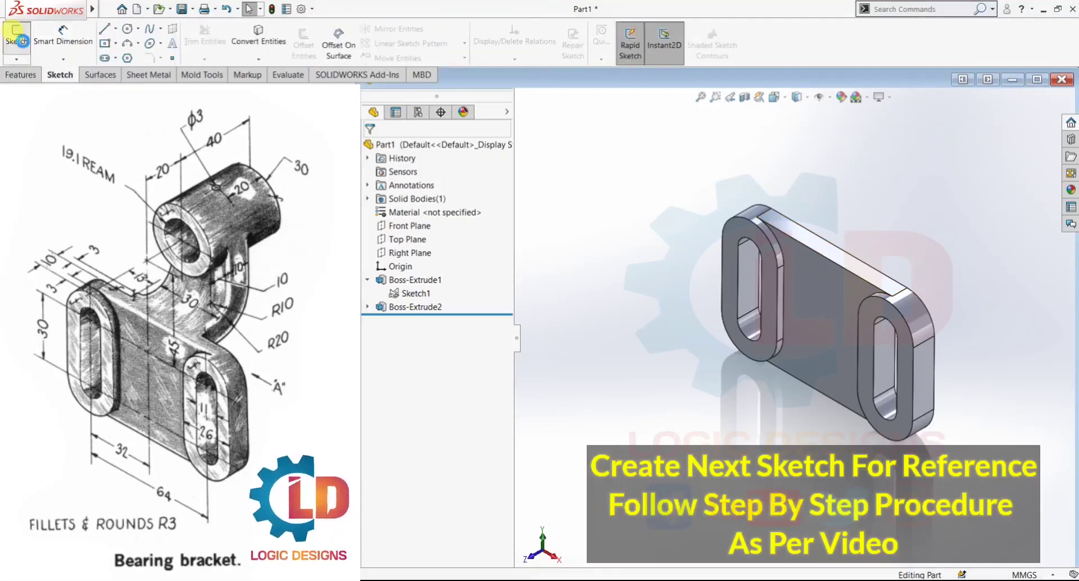
click(831, 242)
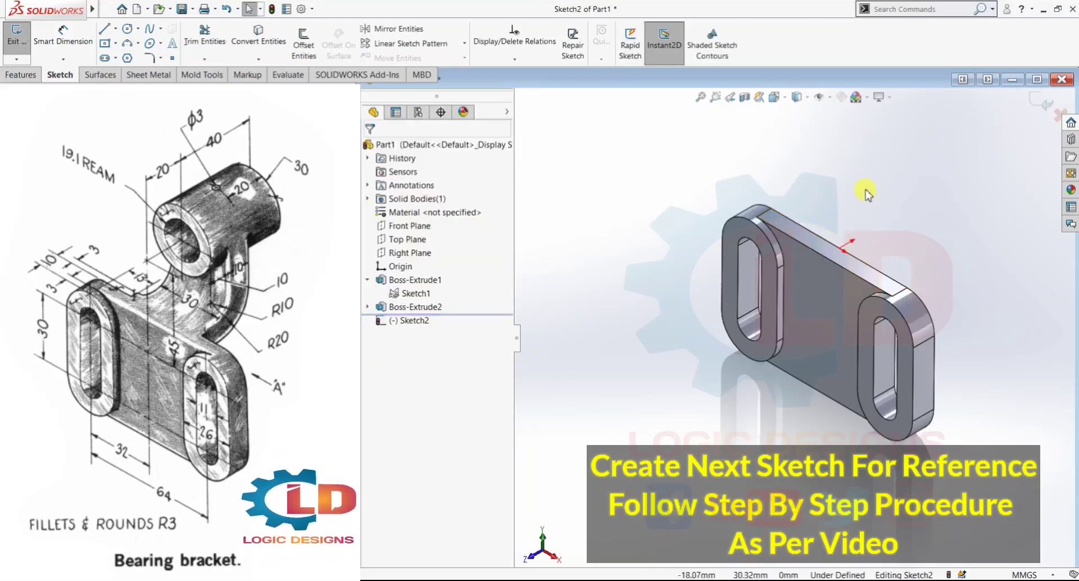
key(ctrl+8)
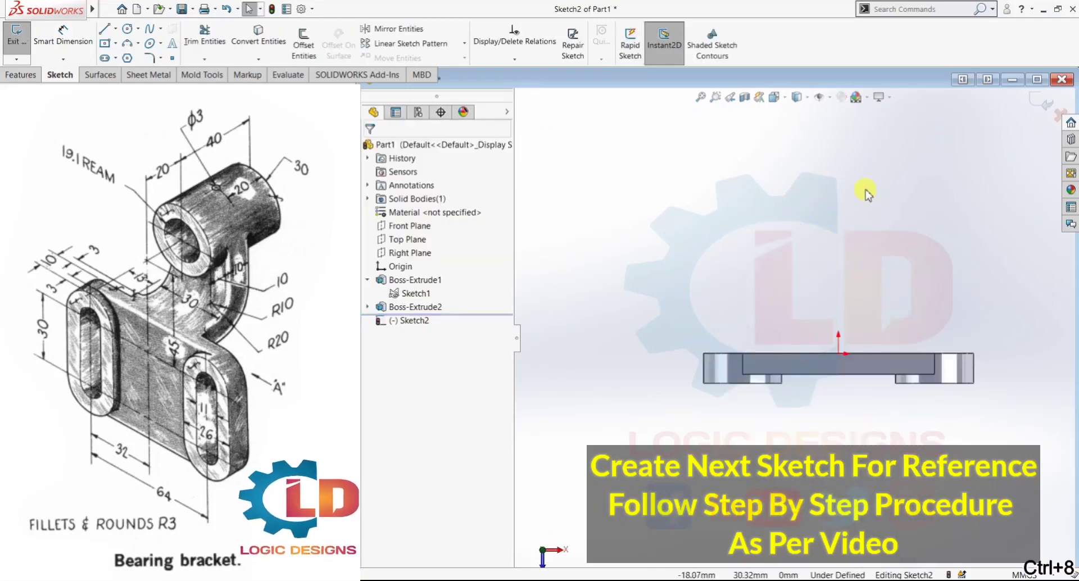
scroll(918, 368, down, 3)
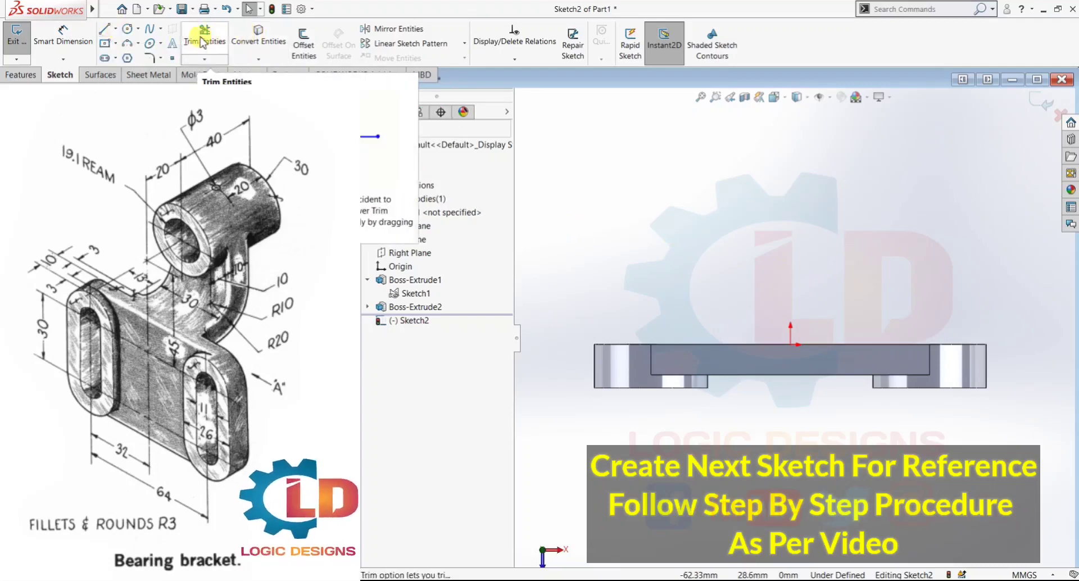
Sketch a vertical centerline about 20 mm long from the origin, pointing away from the plate's back edge
click(115, 29)
click(119, 65)
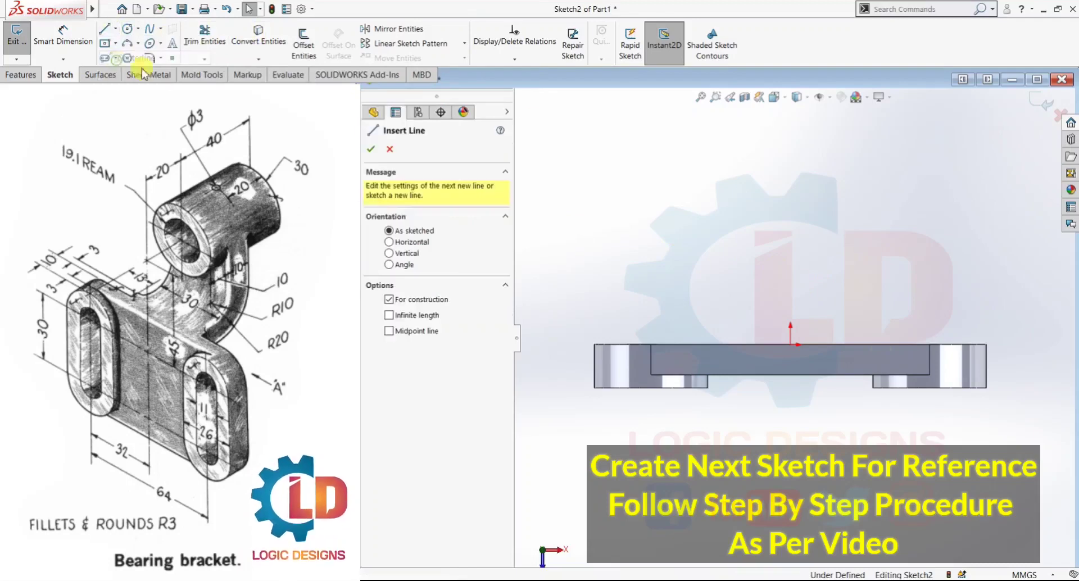
click(790, 344)
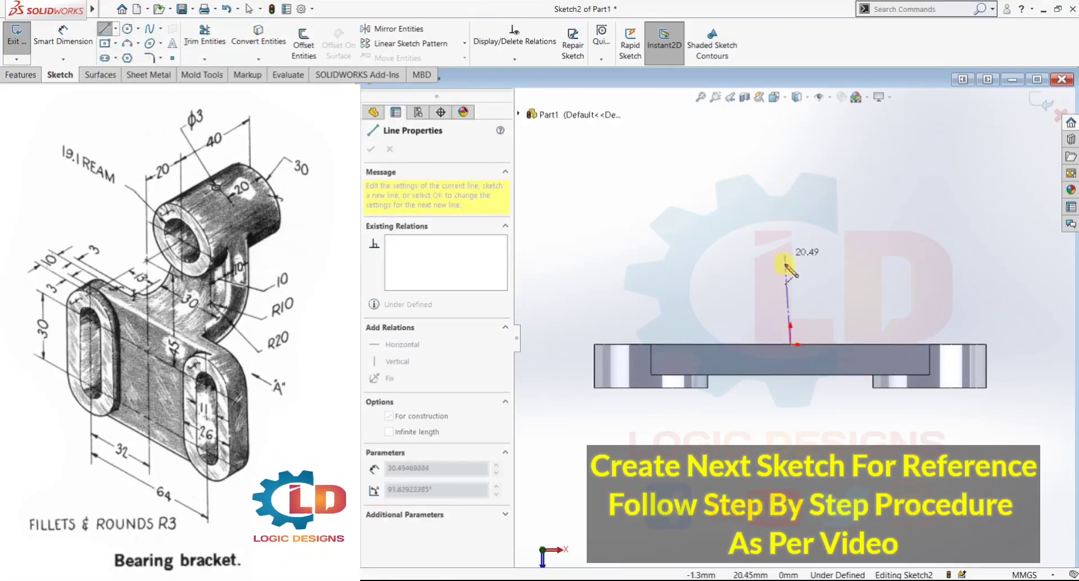
click(790, 263)
key(Escape)
key(Escape)
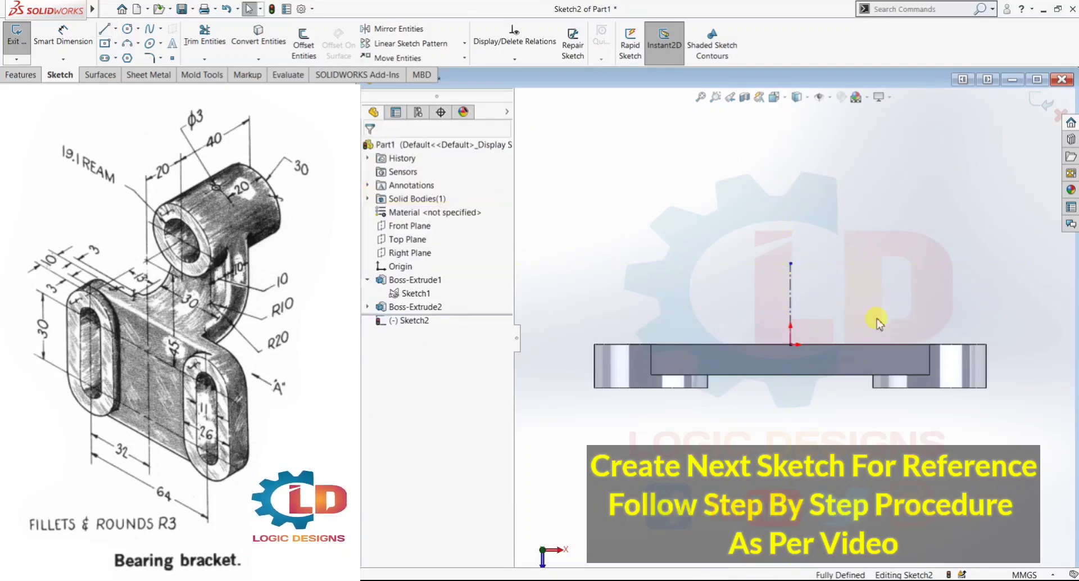
Sketch a horizontal centerline from the origin along the plate's back edge to the face's left corner
click(115, 28)
click(128, 56)
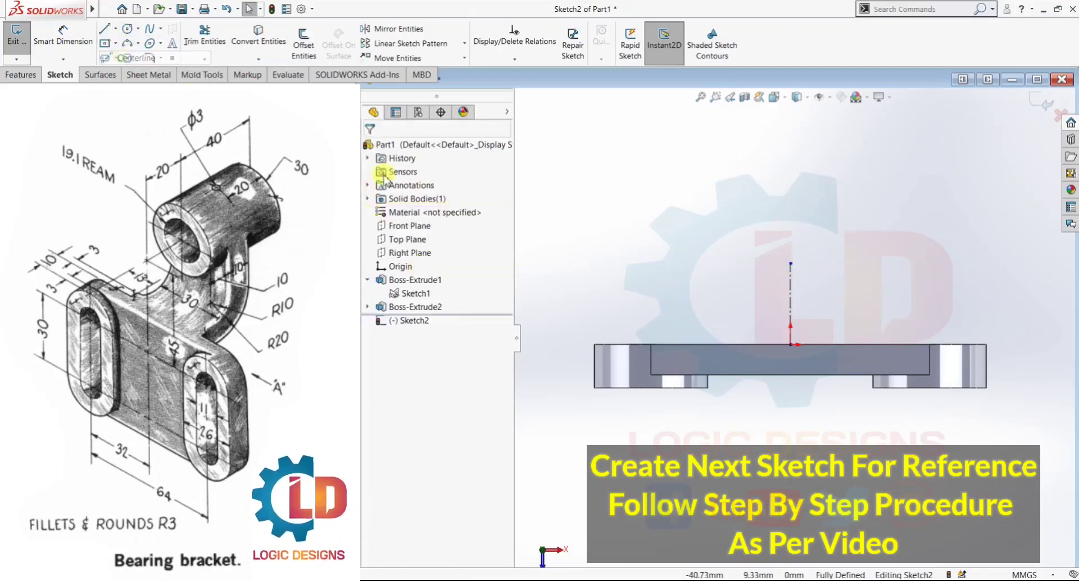
click(794, 344)
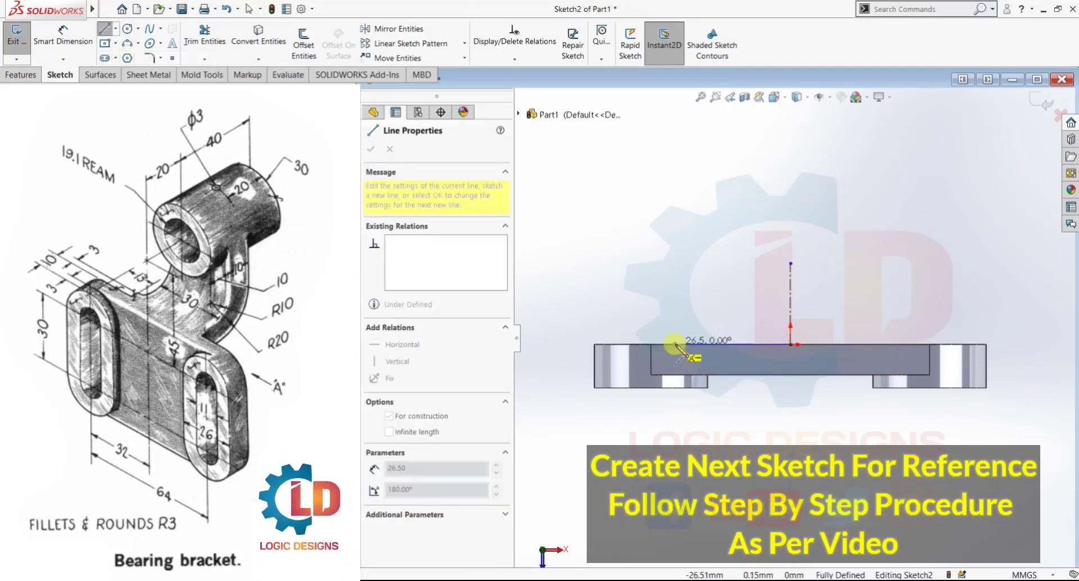
click(651, 344)
key(Escape)
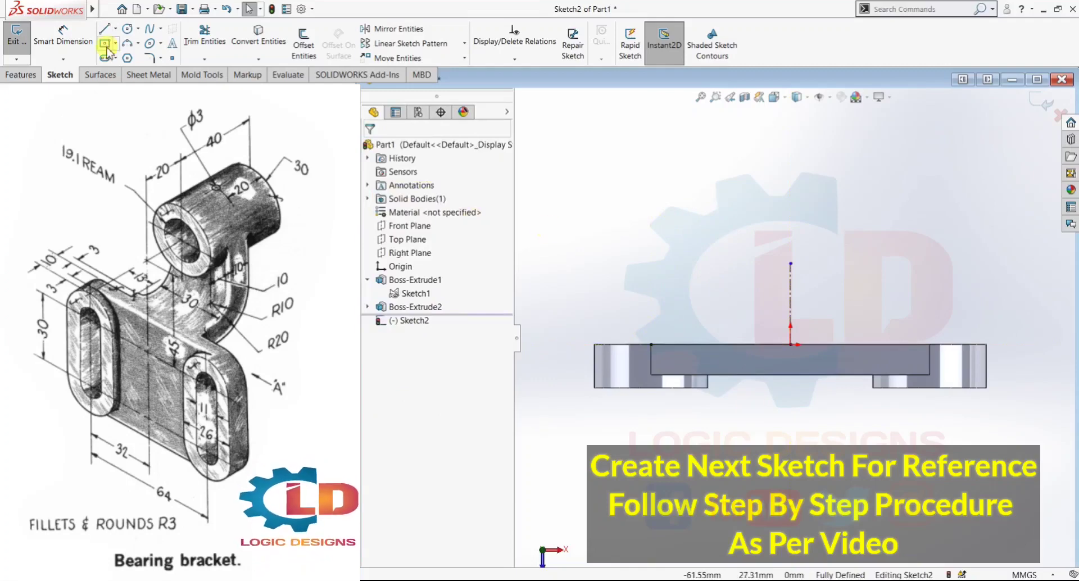
Sketch a short horizontal centerline about 12 mm long from the face's left corner along the back edge toward the origin
click(115, 28)
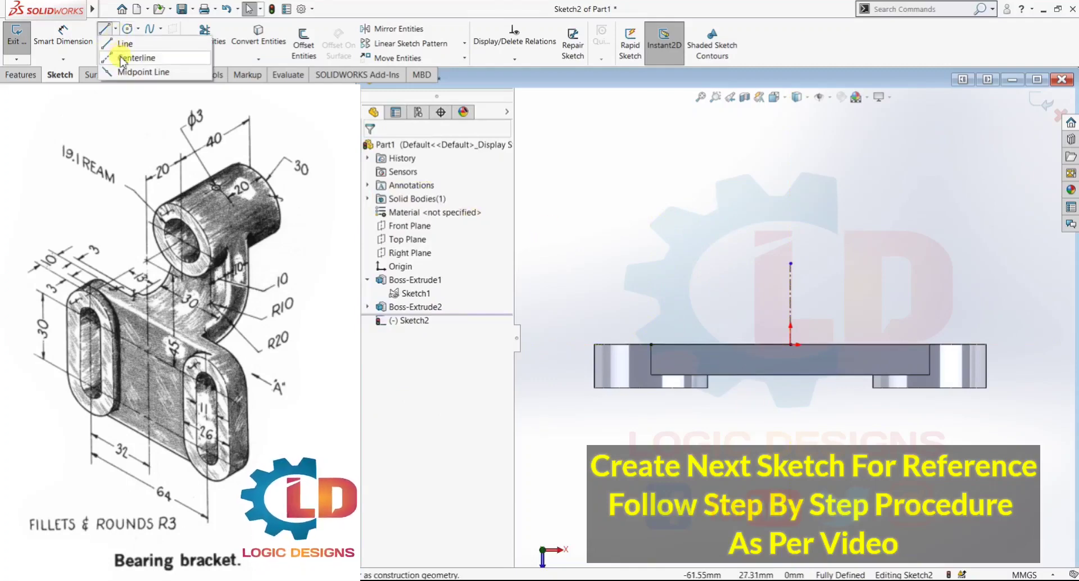
click(120, 57)
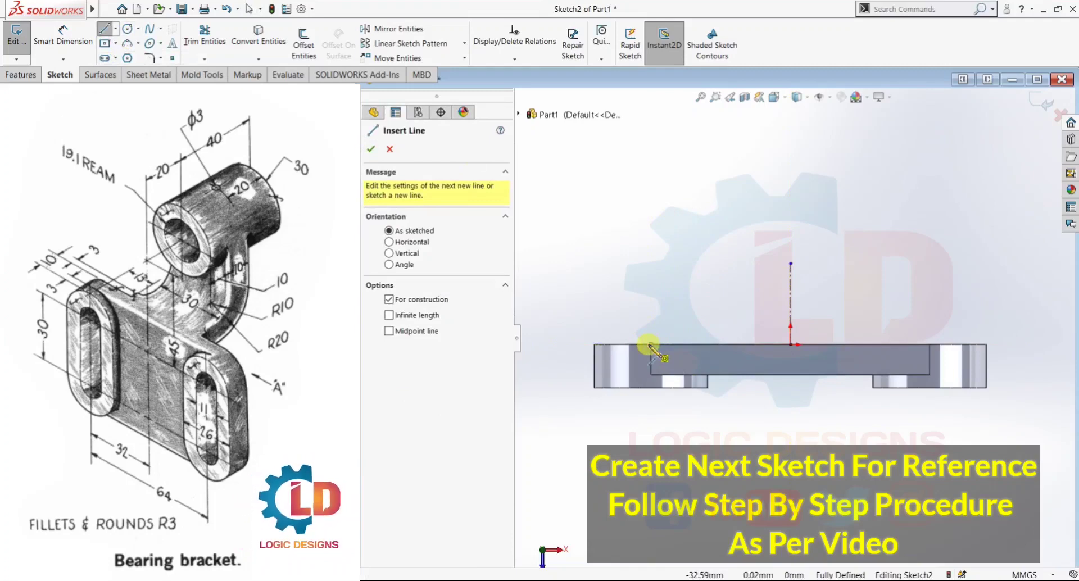
click(651, 344)
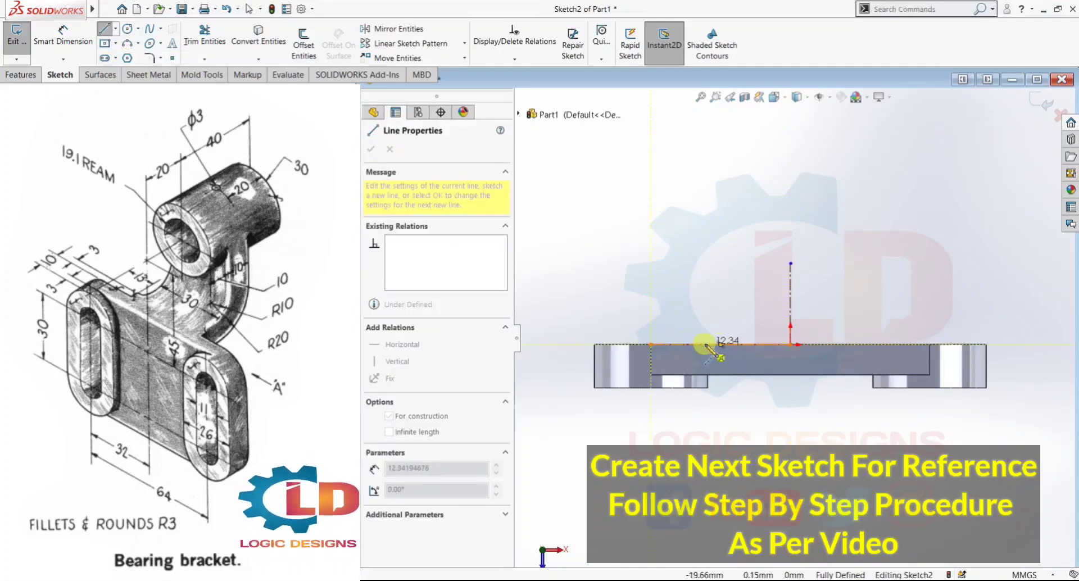
click(705, 344)
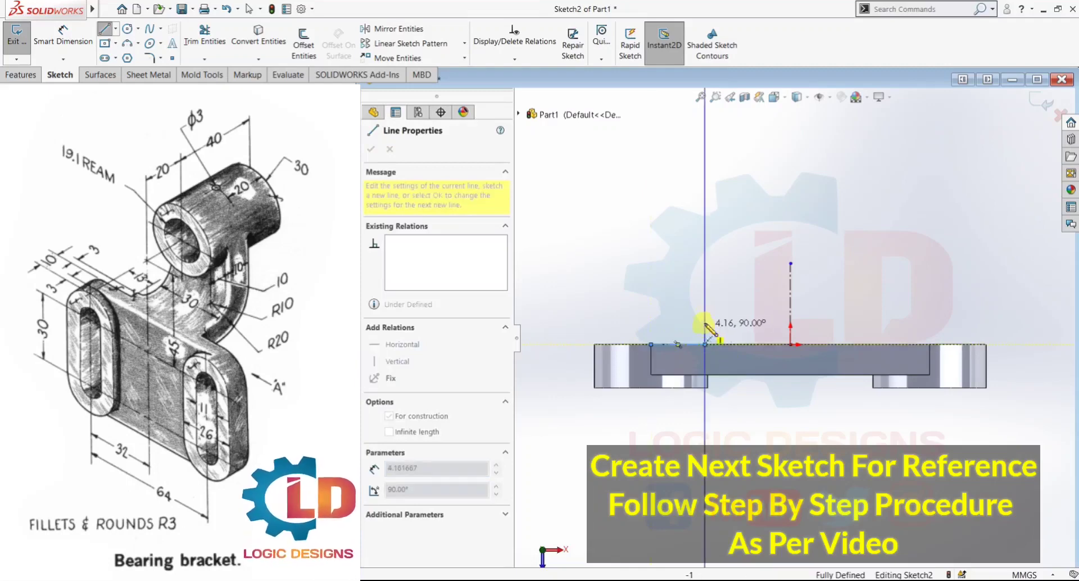
key(Escape)
Dimension the short centerline's end 13 mm from the face's left corner and place the dimension below the plate
click(70, 39)
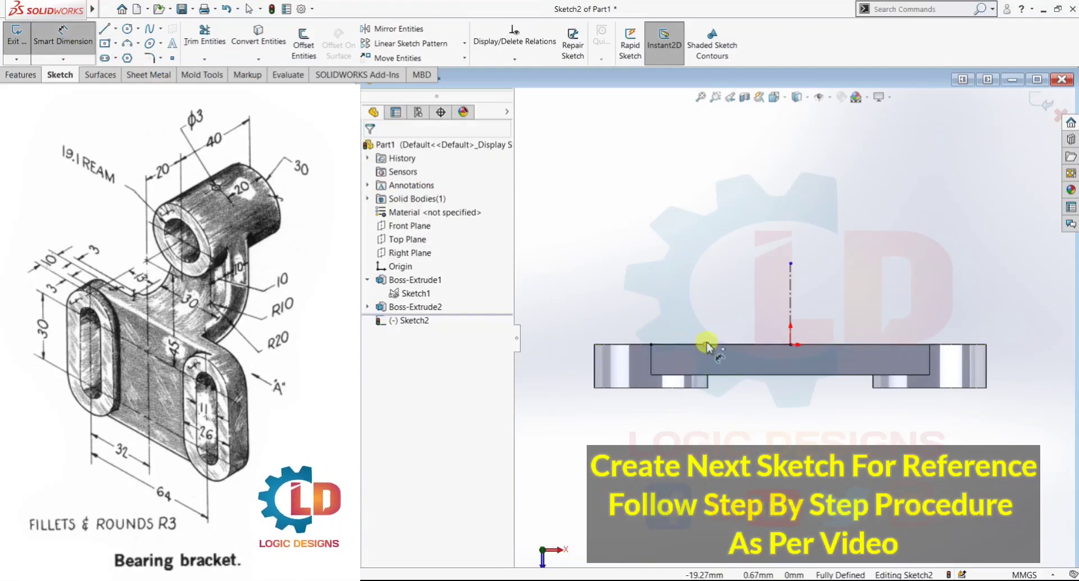
click(706, 345)
click(651, 344)
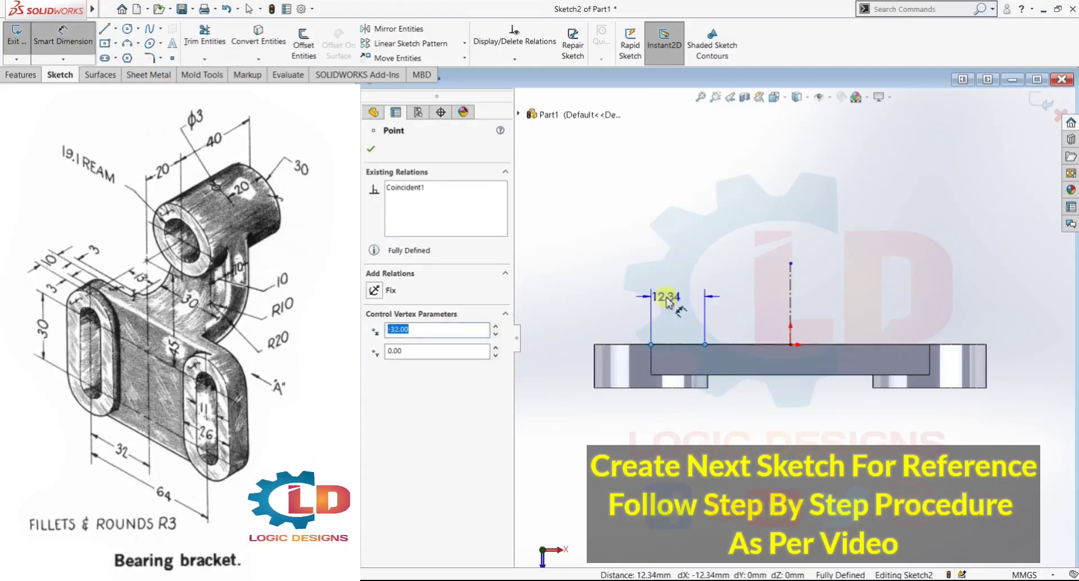
click(676, 281)
text(13)
key(Return)
key(Escape)
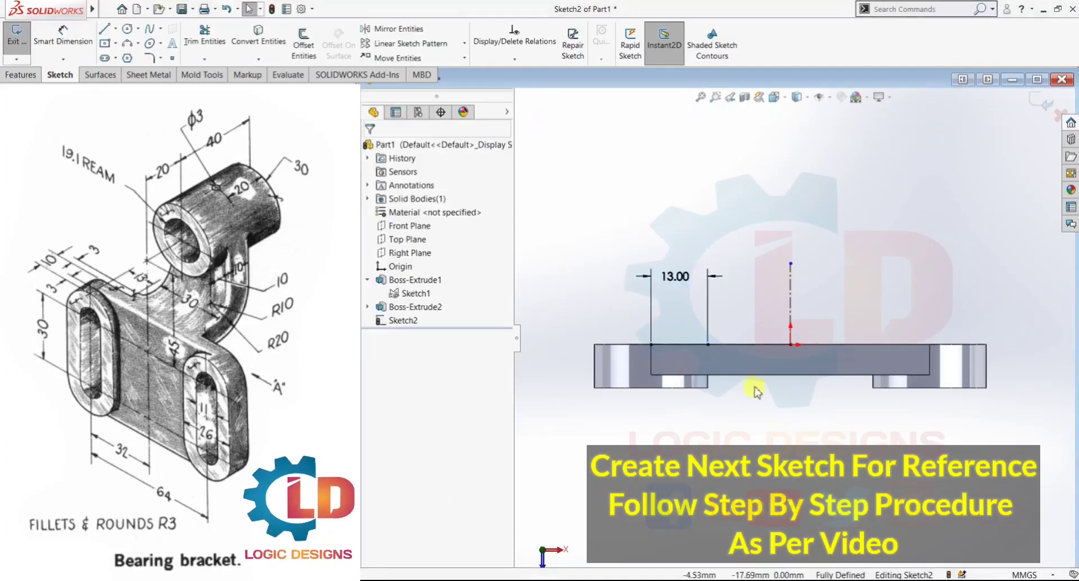
drag(677, 276, 682, 448)
key(Escape)
scroll(727, 353, down, 1)
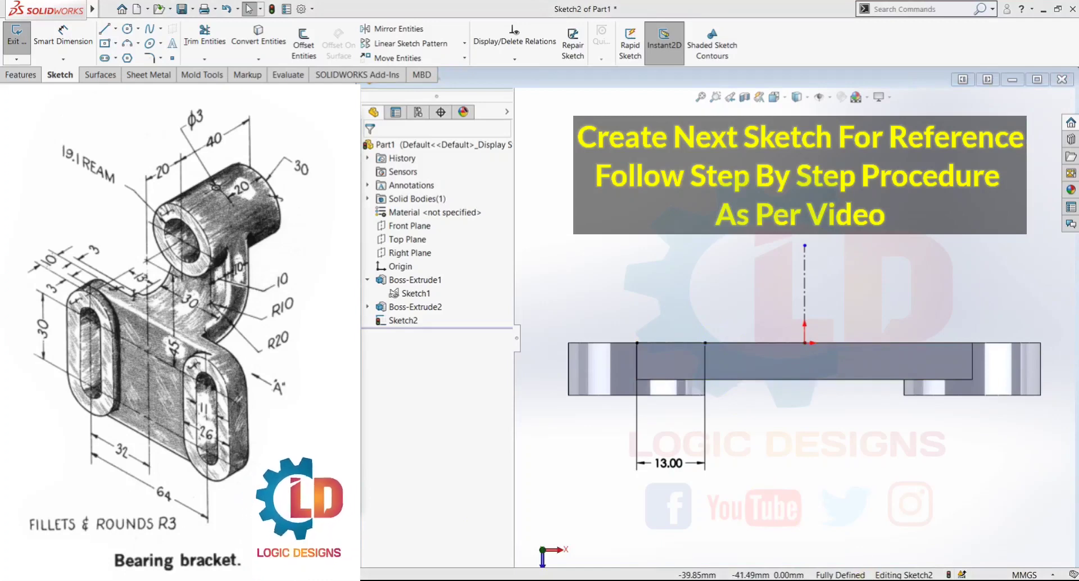
Sketch a vertical line about 4 mm long from the short centerline's inner end, then a 19 mm horizontal line to the vertical centerline
click(105, 28)
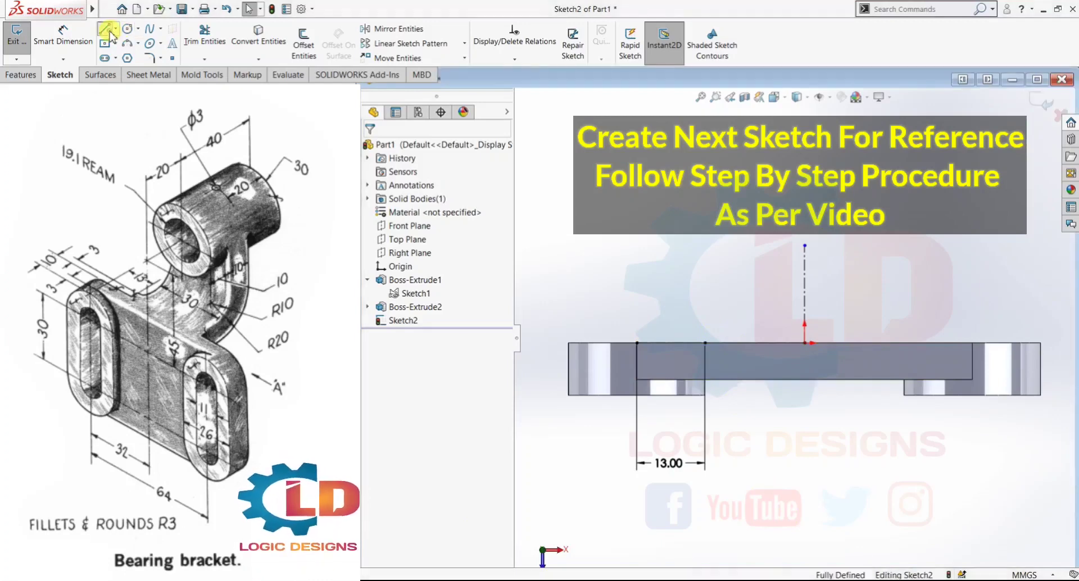
click(706, 343)
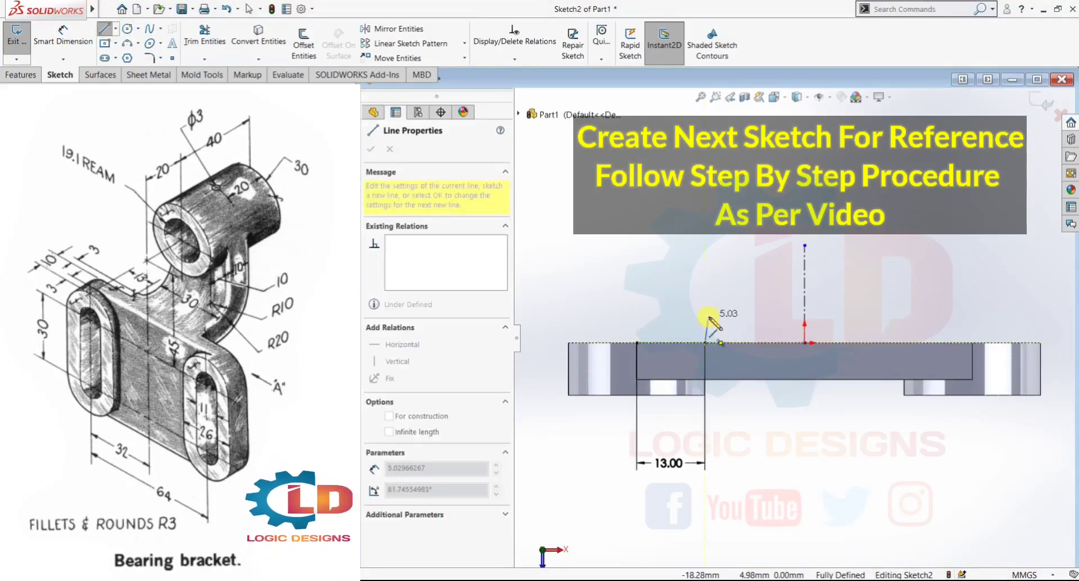
click(705, 319)
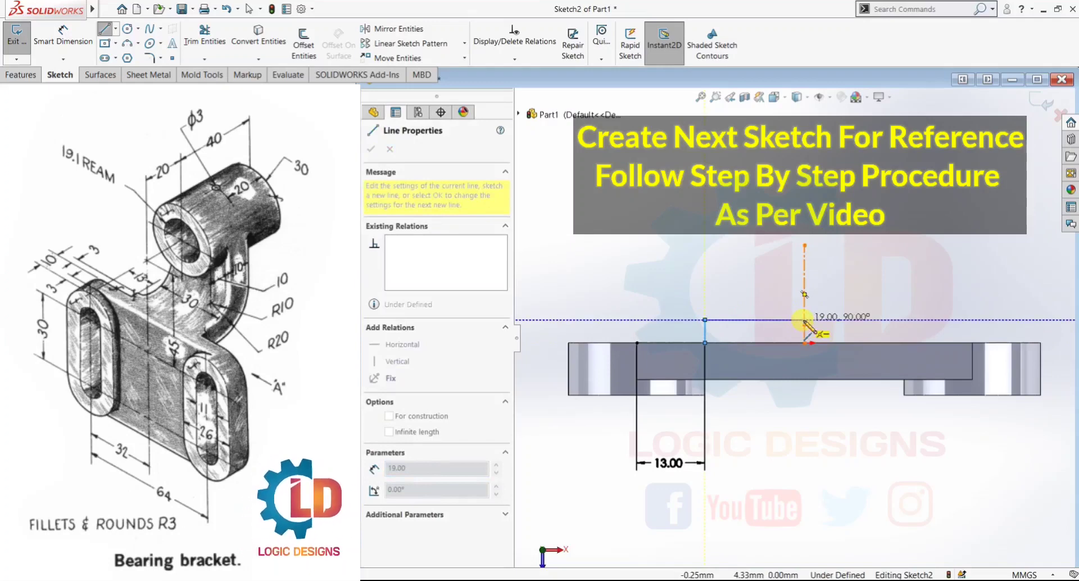
double_click(805, 321)
key(Escape)
Dimension the short vertical line to 3 mm and place the dimension clear of the profile on its outer side
click(63, 35)
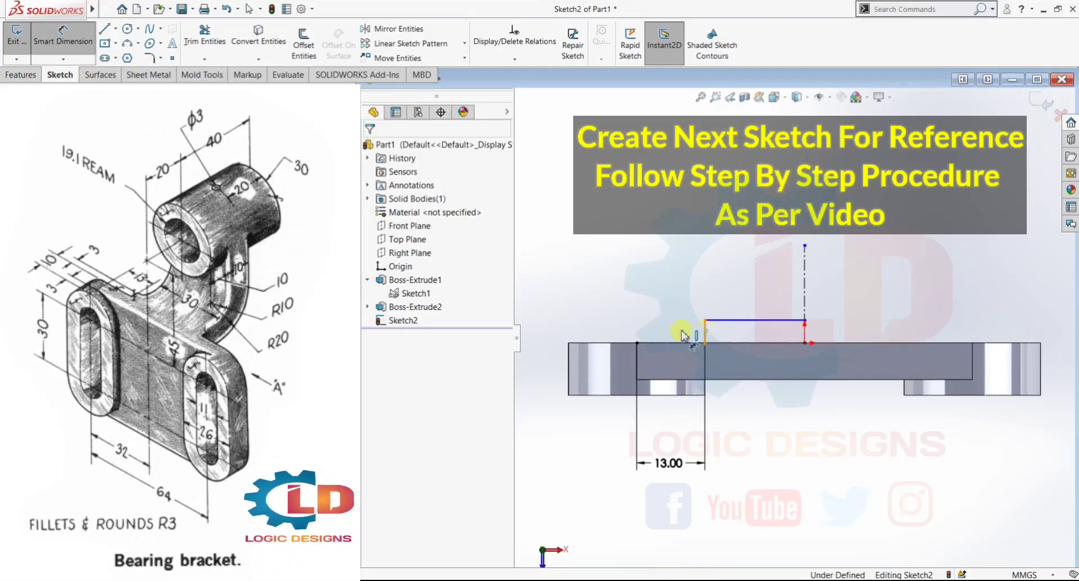
click(704, 333)
click(628, 328)
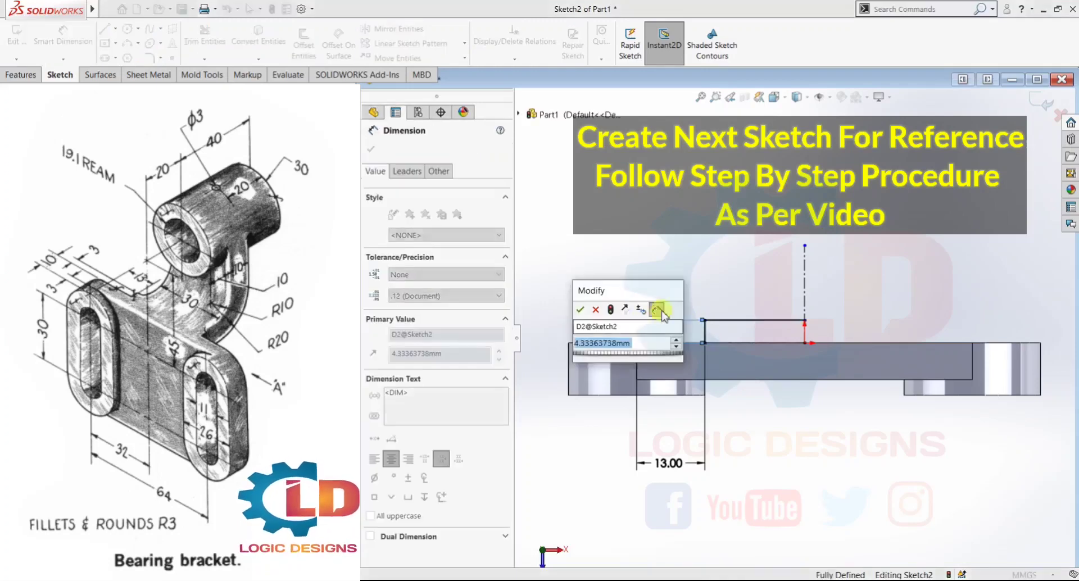
text(3)
key(Return)
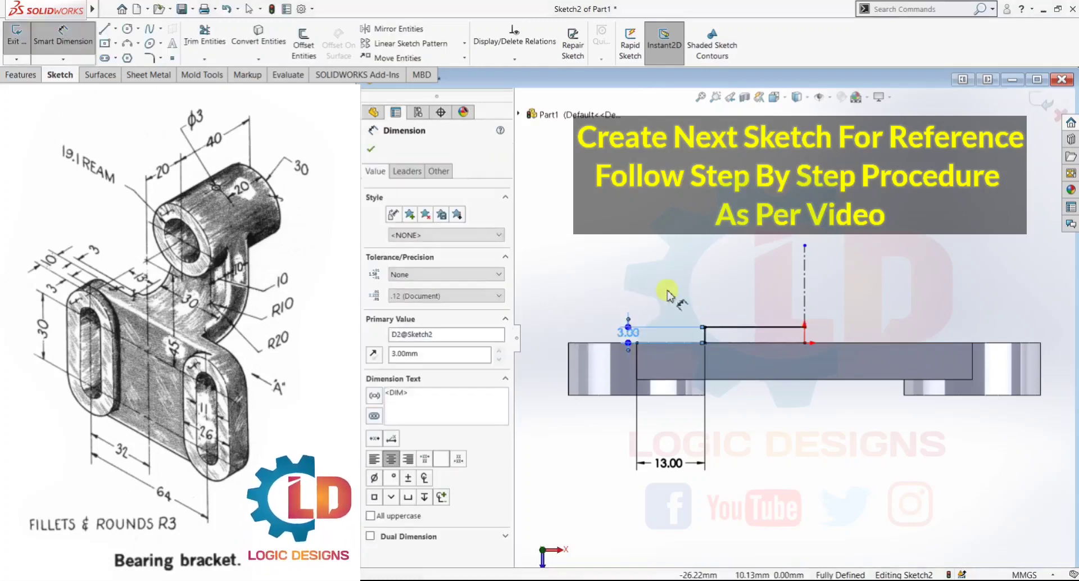
key(Escape)
drag(623, 336, 616, 295)
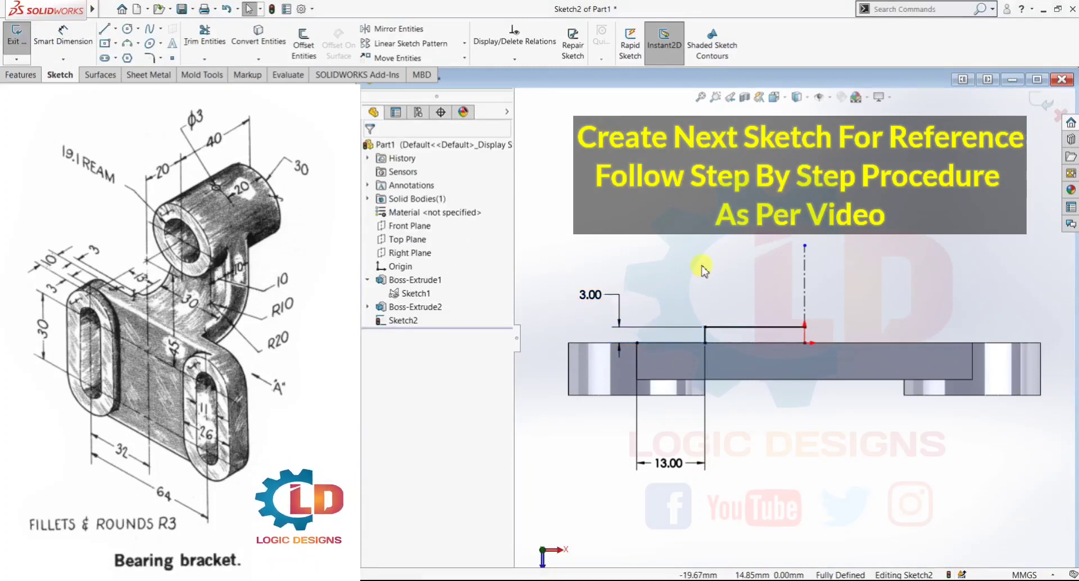
Mirror the 3 mm vertical line and the horizontal line about the vertical centerline
click(400, 31)
click(727, 327)
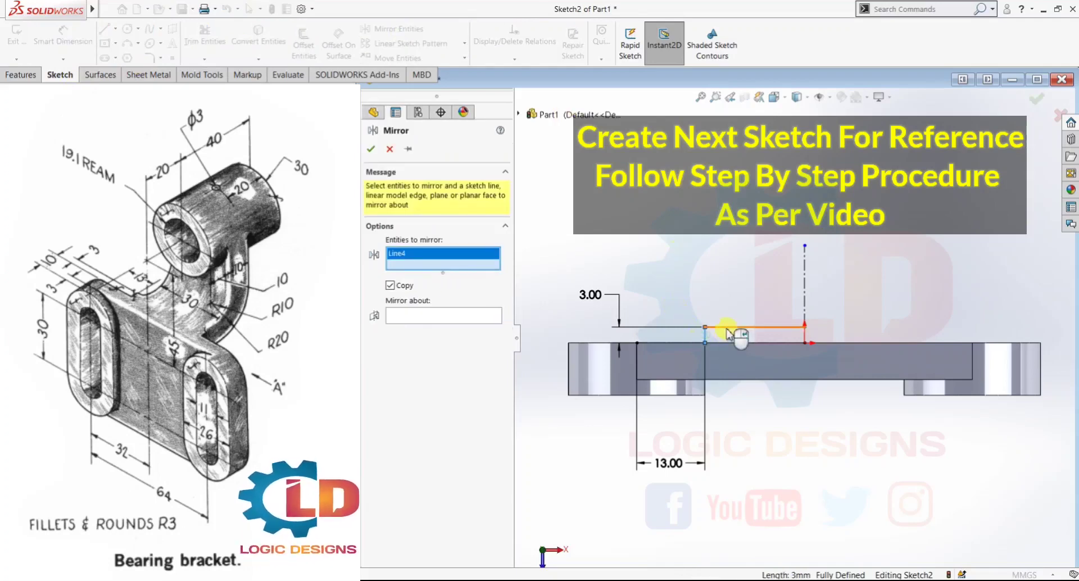
click(728, 328)
click(476, 330)
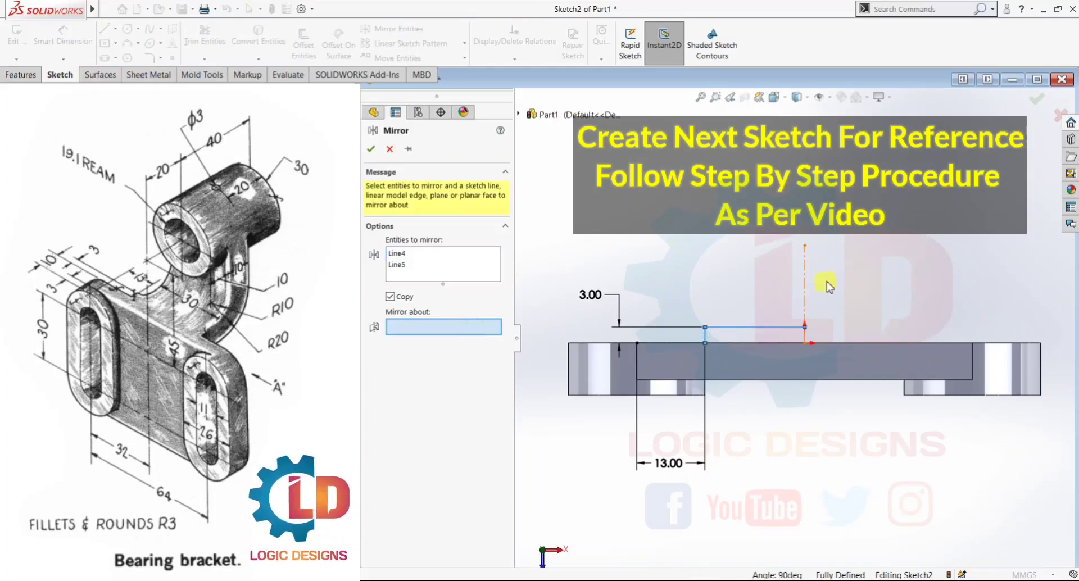
click(805, 281)
click(371, 150)
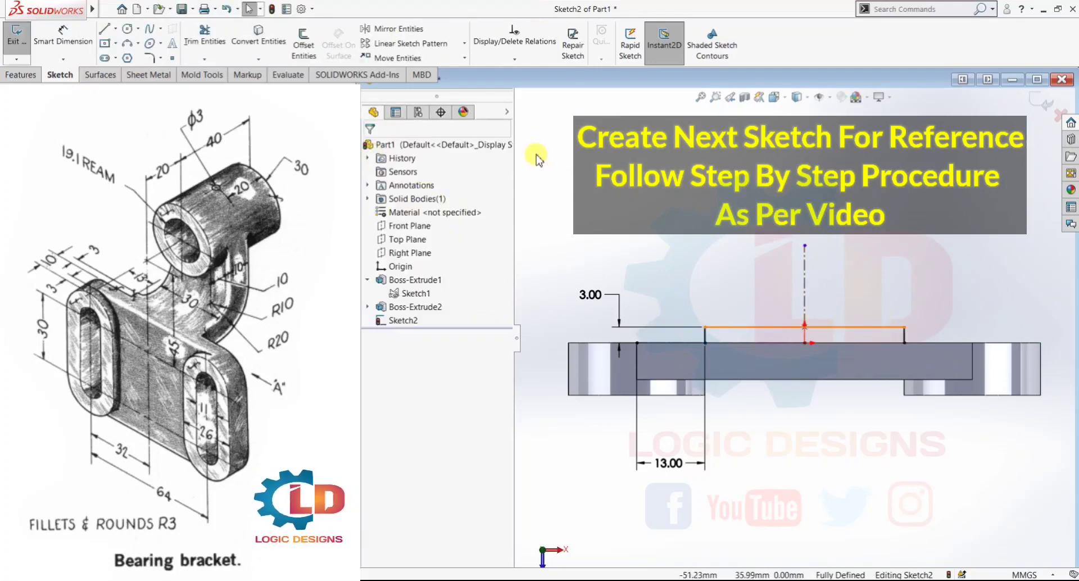
Convert the middle plate's back edge into a sketch line beneath the mirrored profile
click(259, 42)
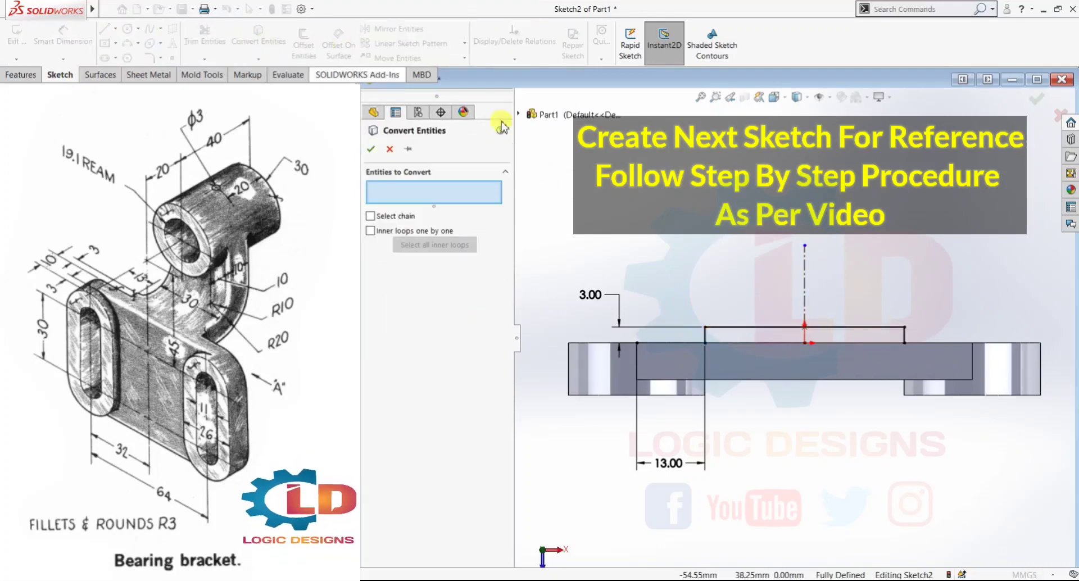
click(855, 343)
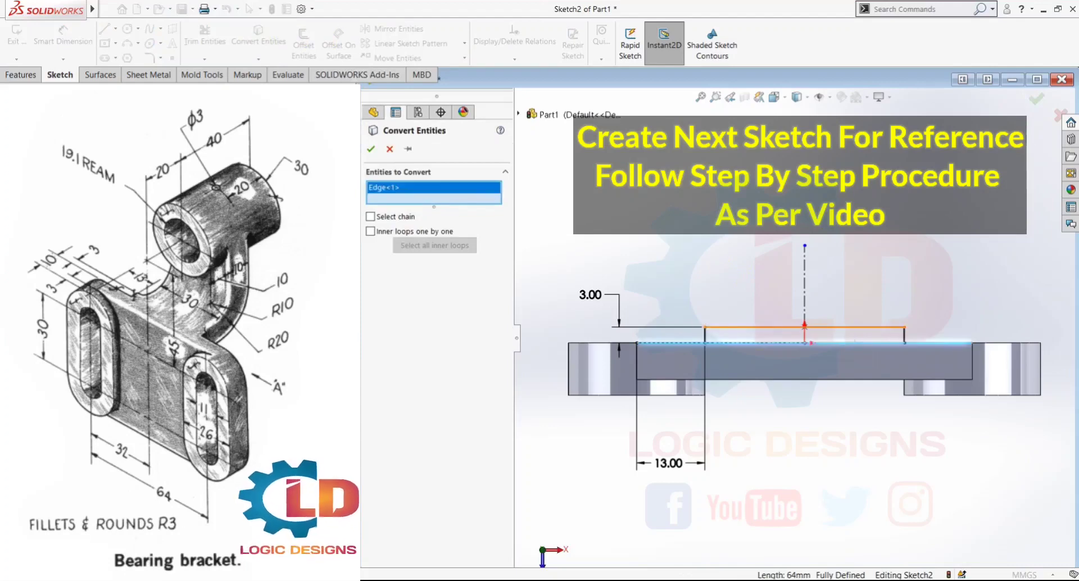
click(370, 150)
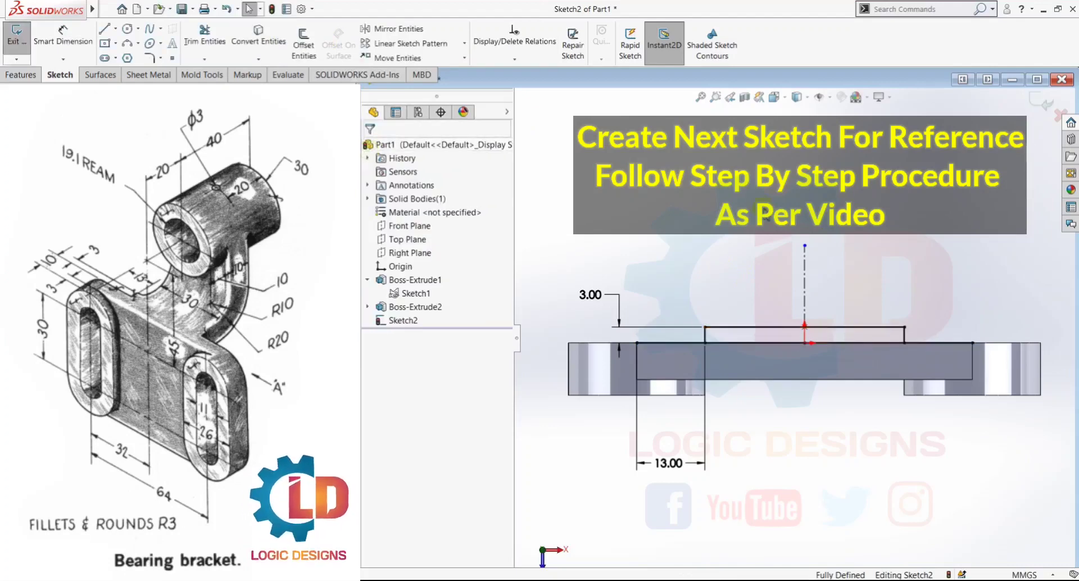
Trim away the converted back-edge segments that extend beyond both sides of the 3 mm raised profile
click(215, 46)
click(679, 362)
drag(679, 362, 650, 342)
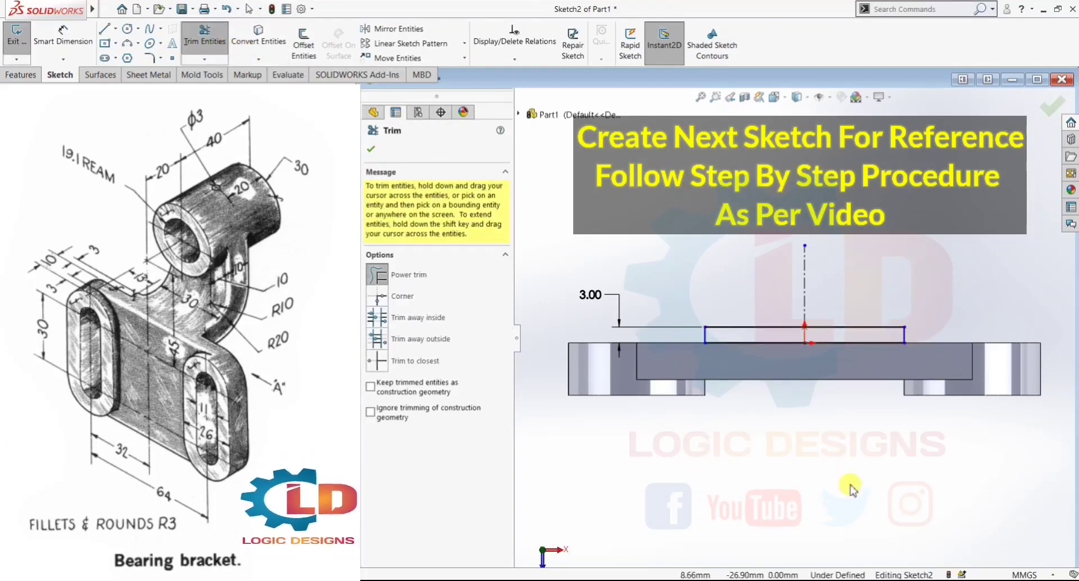
key(Escape)
Dimension the profile's vertical side to 19 mm from the vertical centerline and finish the sketch
click(63, 35)
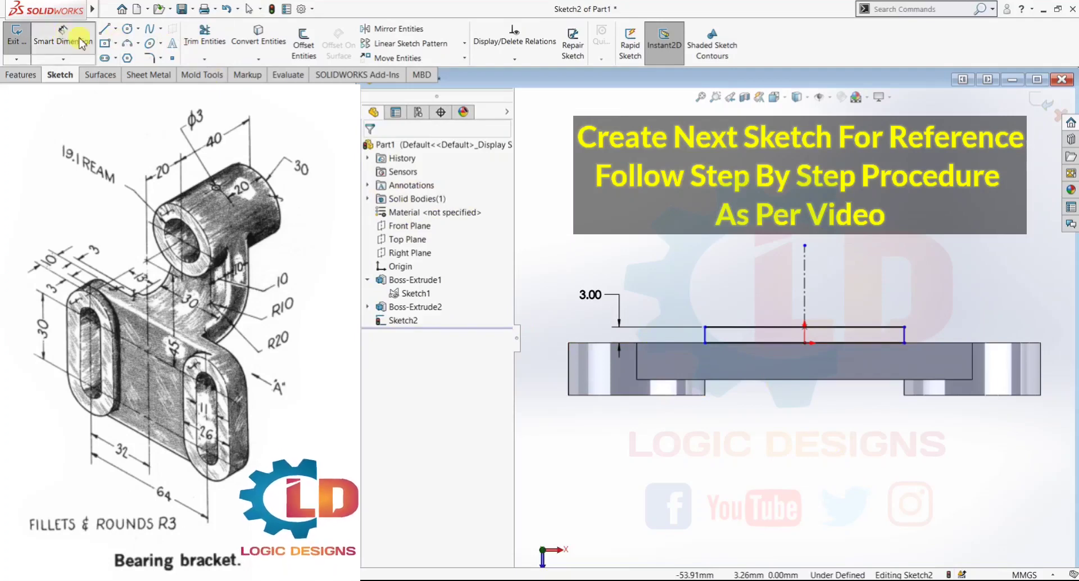
click(706, 336)
click(805, 336)
click(751, 441)
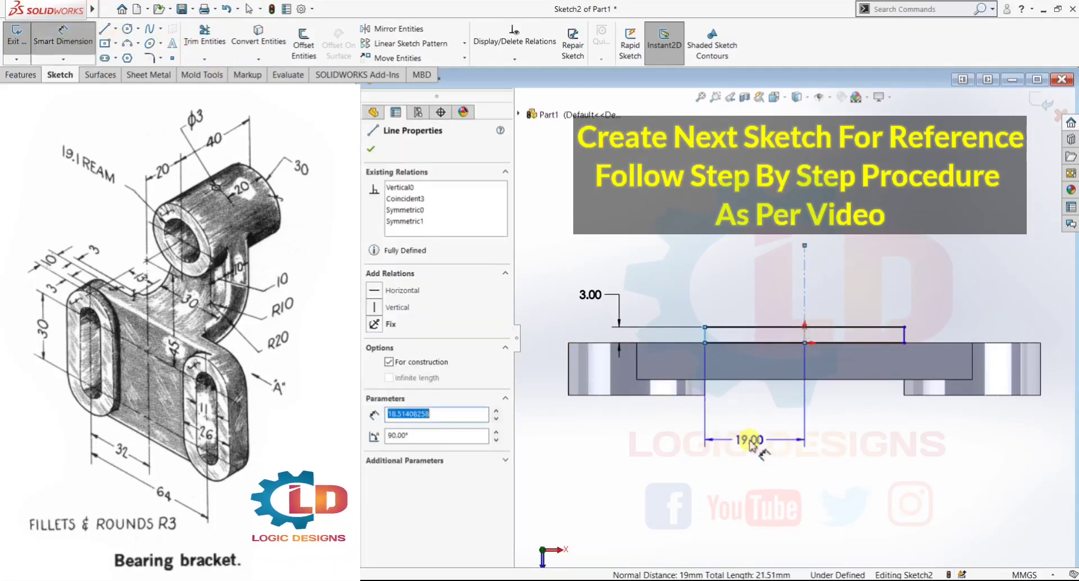
click(864, 456)
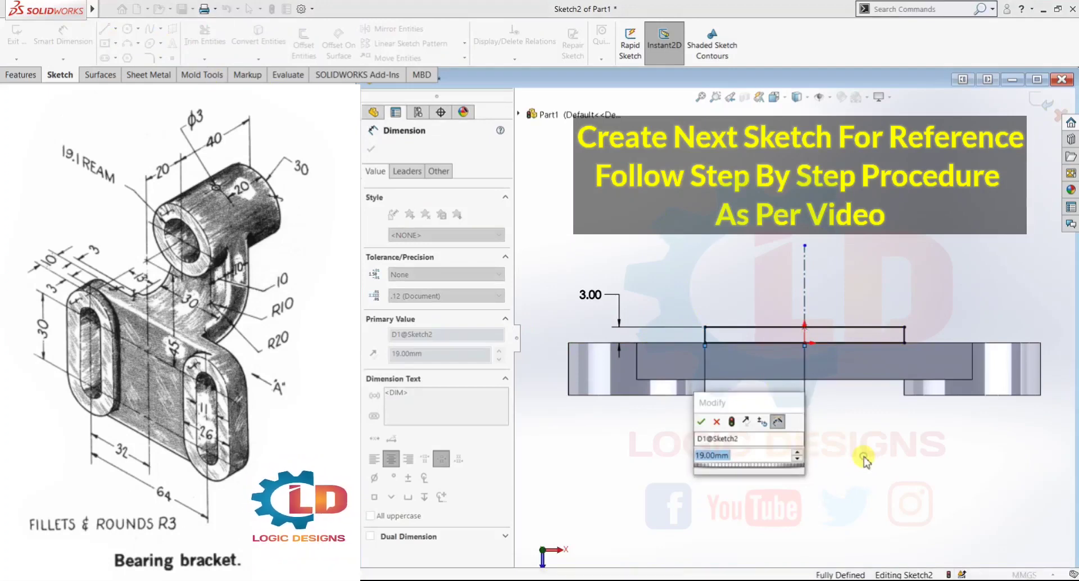
click(700, 422)
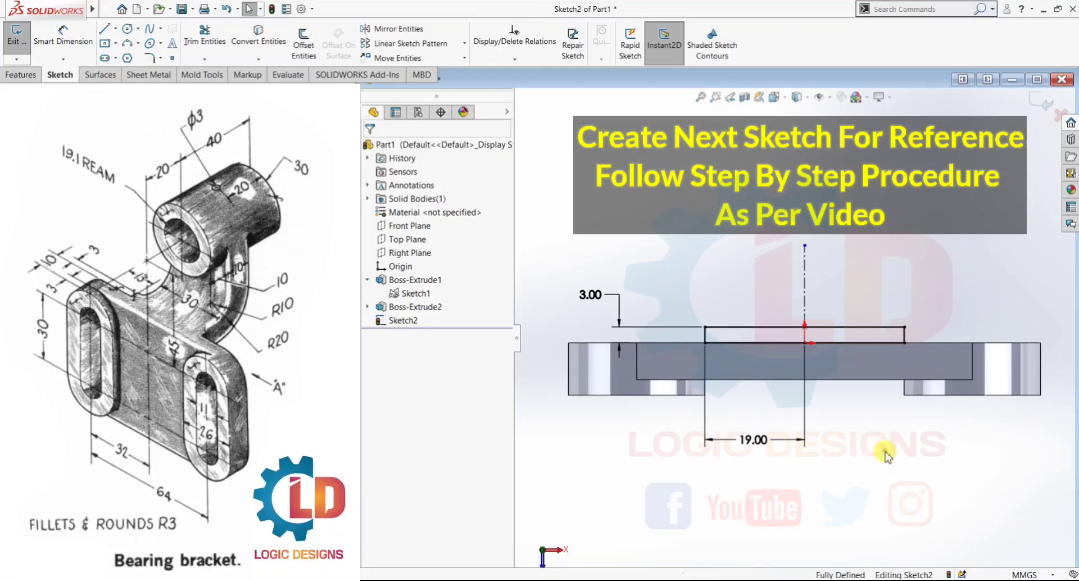
click(16, 35)
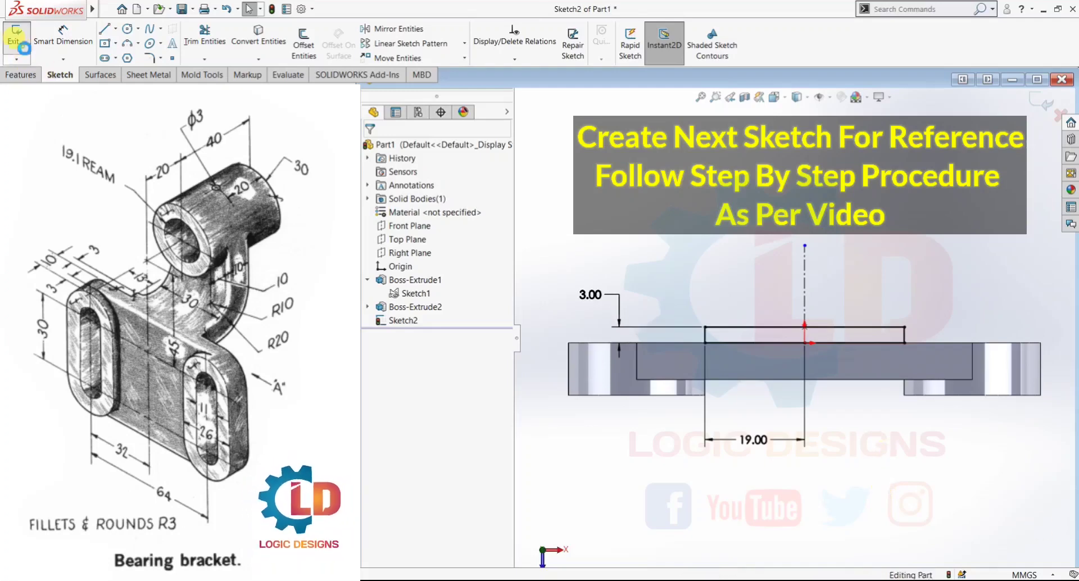
Enlarge the displayed outline of the Right Plane upward and out behind the plate
mouse_move(903, 523)
middle_down()
mouse_move(718, 402)
mouse_move(750, 487)
mouse_move(787, 475)
middle_up()
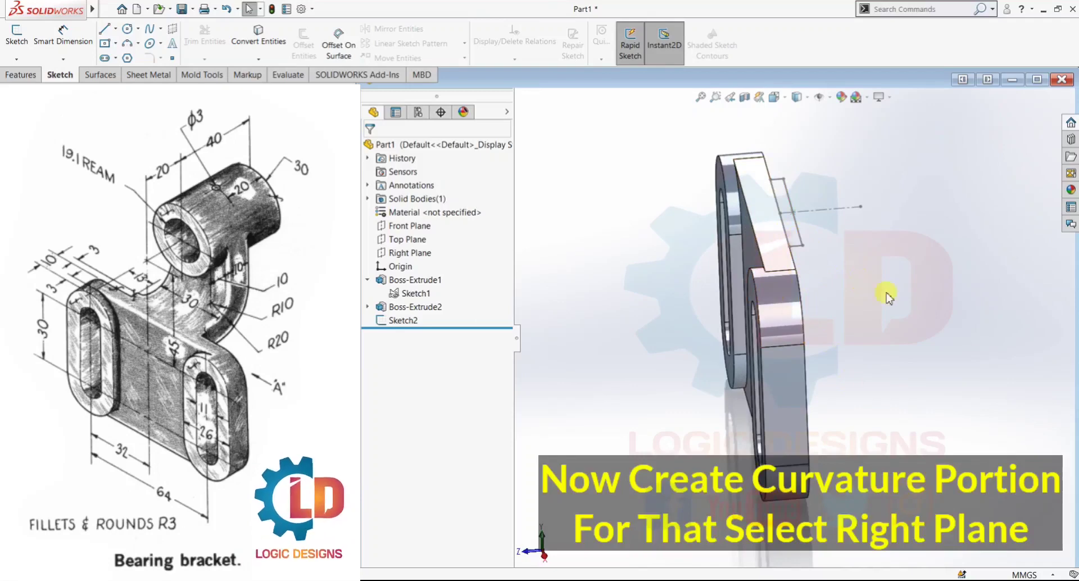
scroll(917, 279, up, 3)
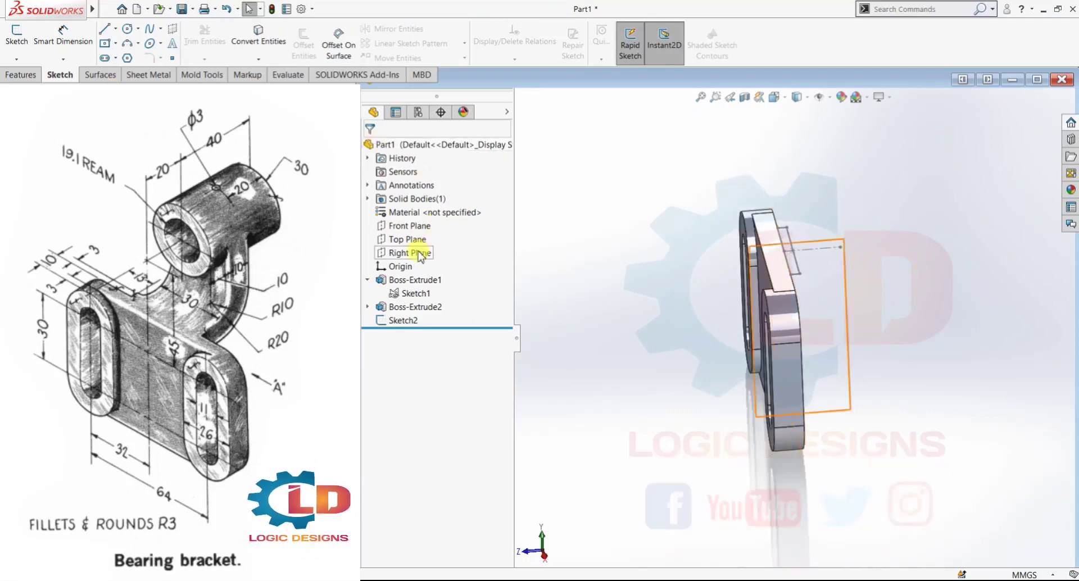
click(412, 254)
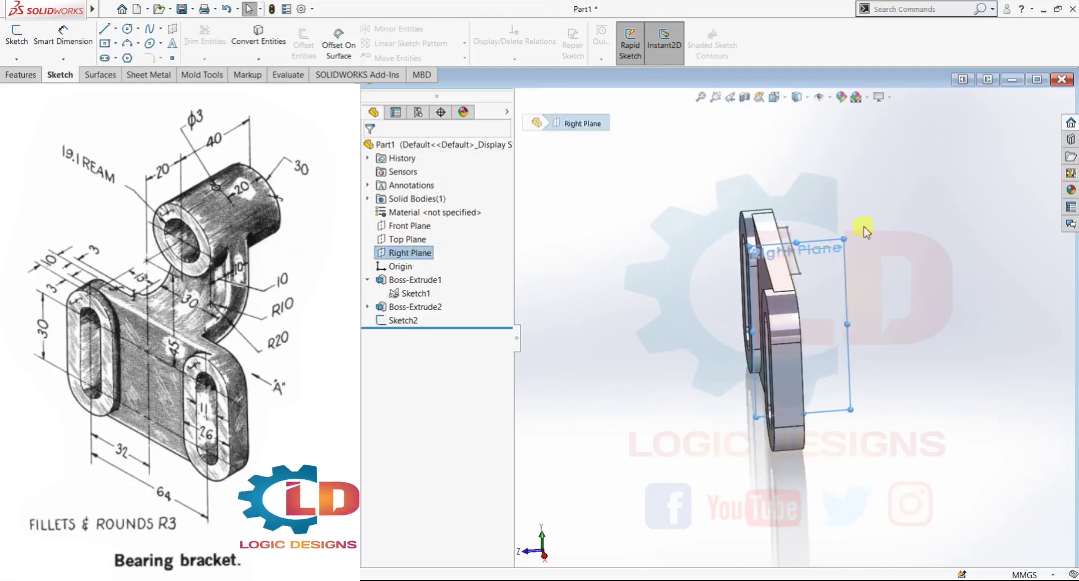
drag(796, 228, 792, 137)
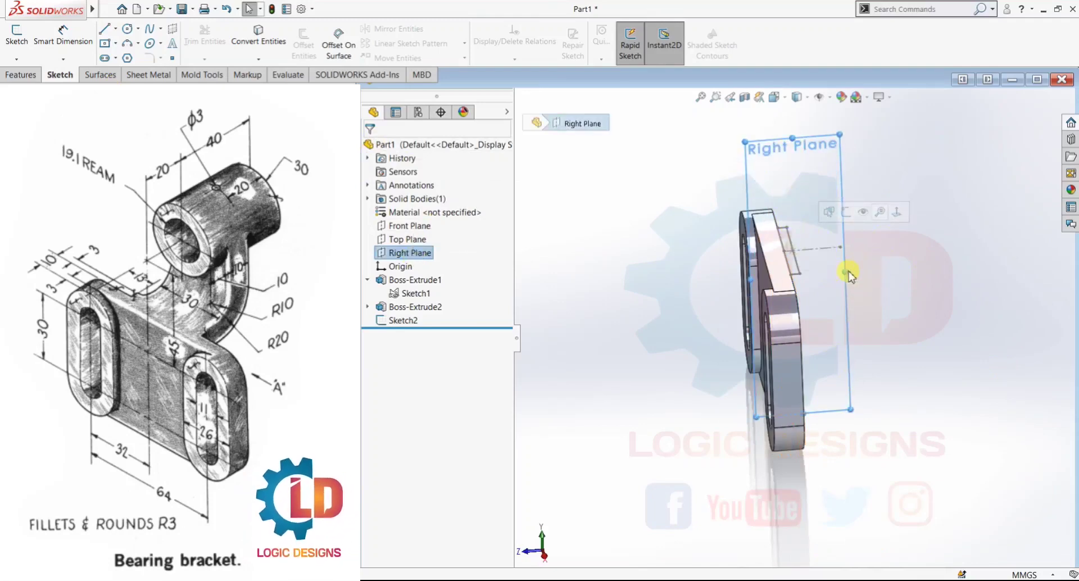
drag(843, 275, 981, 261)
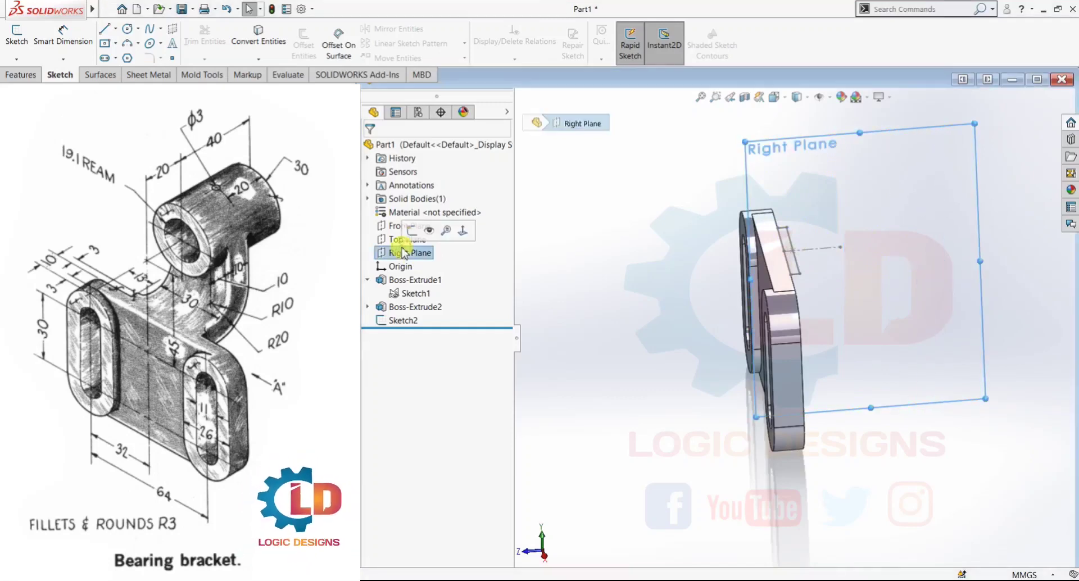
Start a new sketch on the Right Plane and view it face-on
click(16, 35)
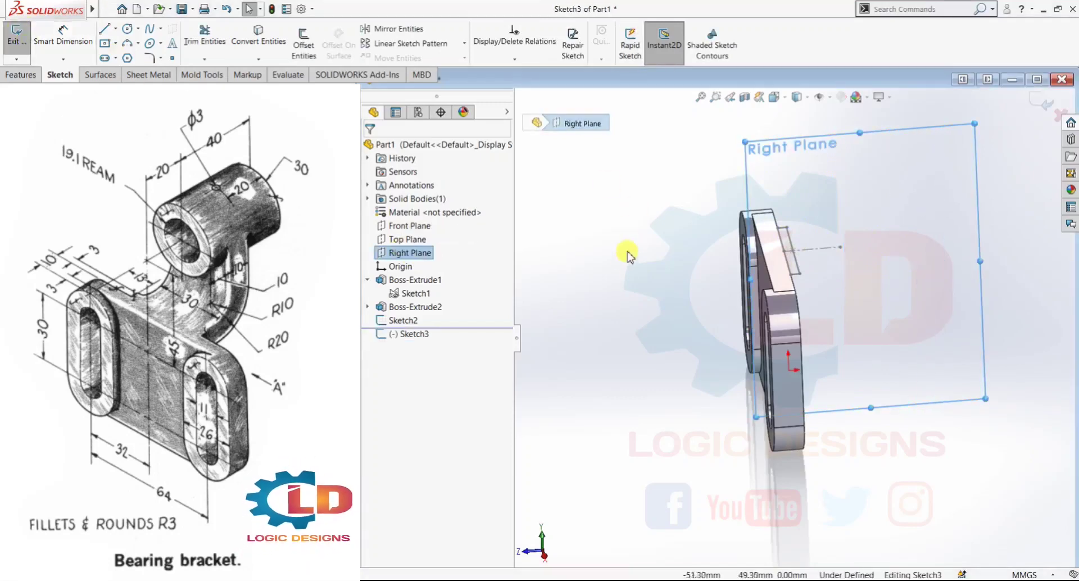
key(ctrl+8)
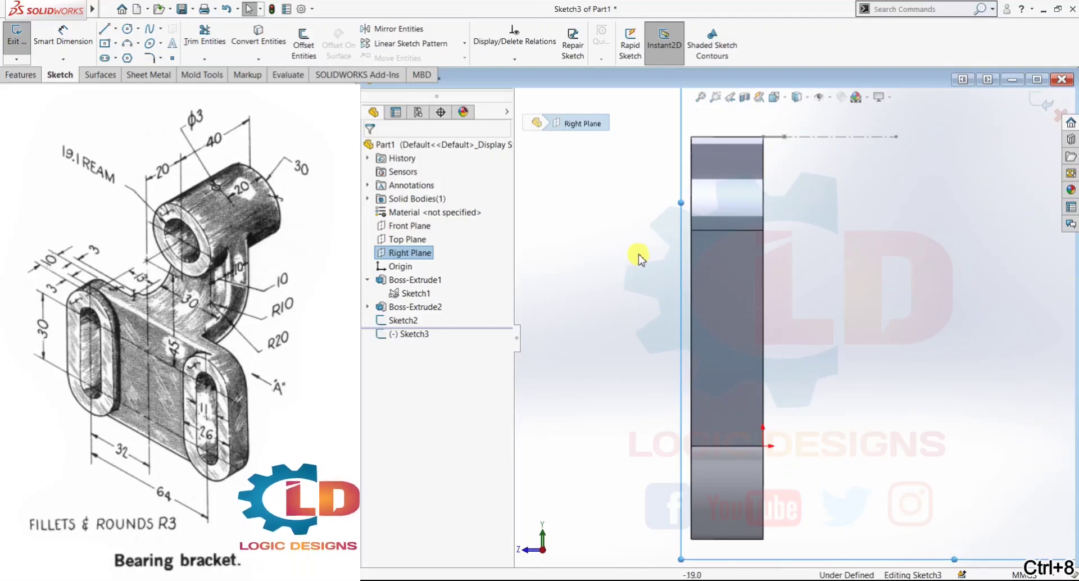
scroll(856, 170, up, 3)
scroll(825, 196, down, 3)
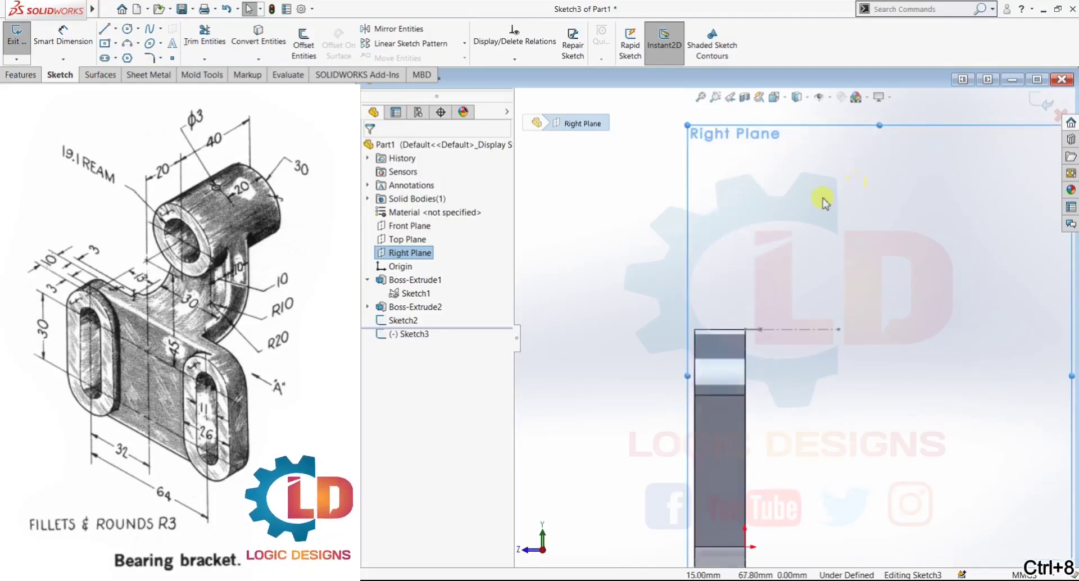
scroll(847, 361, down, 1)
scroll(849, 361, down, 1)
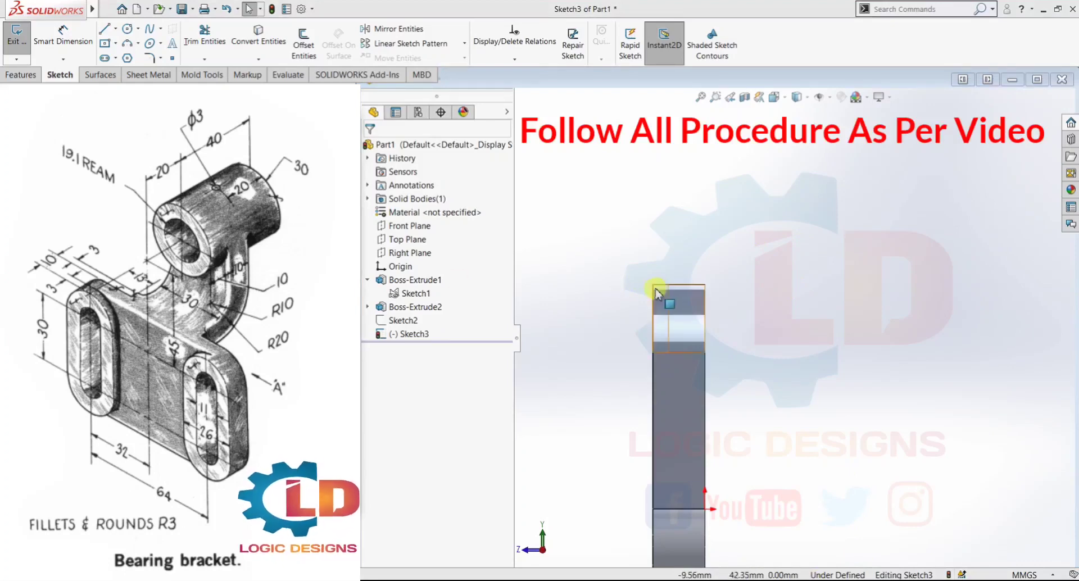
Sketch a horizontal centerline about 23 mm long from the plate's upper front corner toward the rear
click(115, 28)
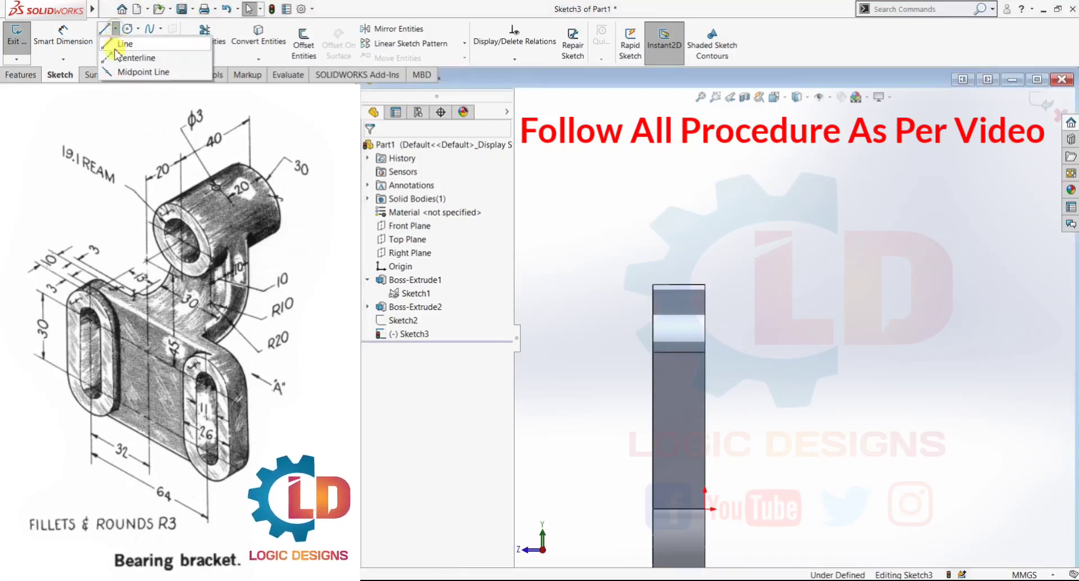
click(114, 52)
click(653, 285)
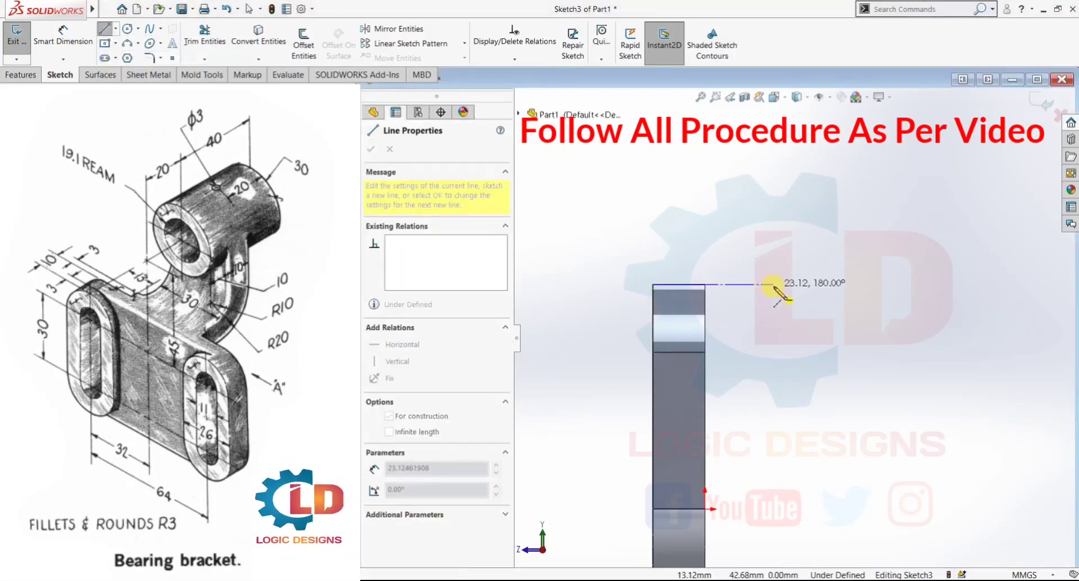
click(774, 285)
key(Escape)
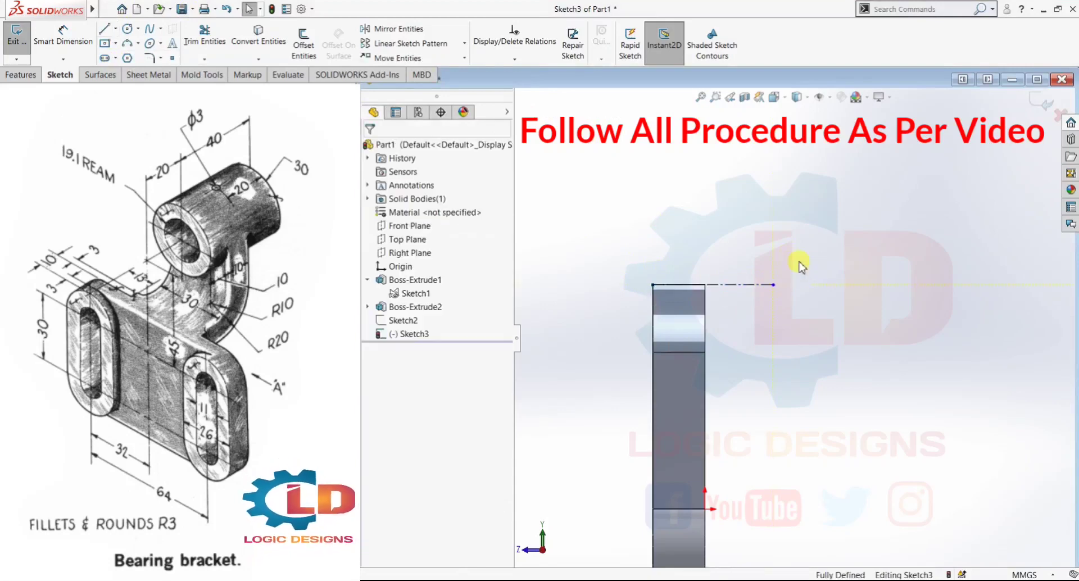
Dimension the horizontal centerline's length to 20 mm
click(62, 35)
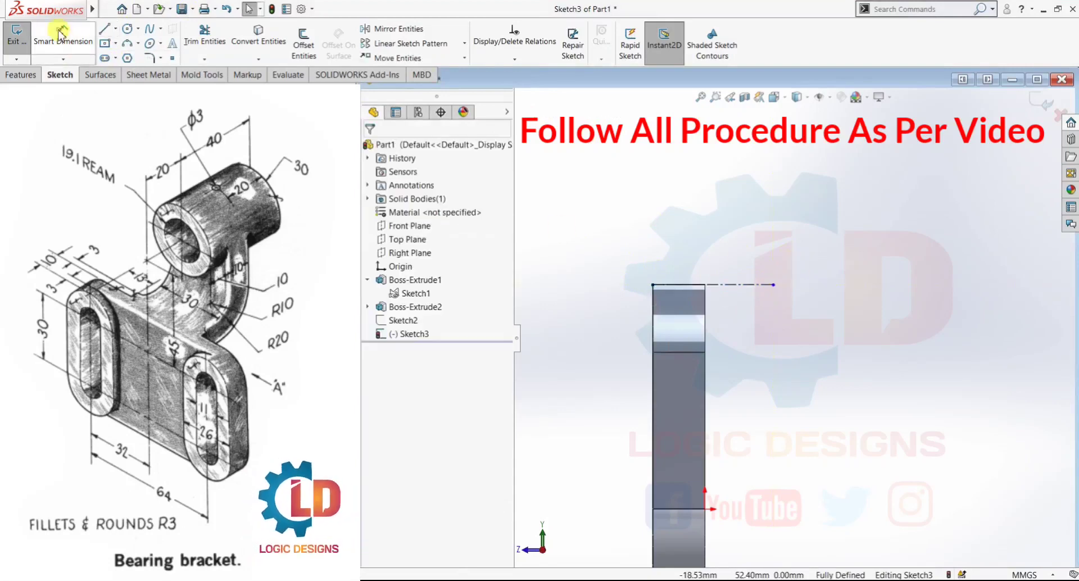
click(746, 285)
click(632, 316)
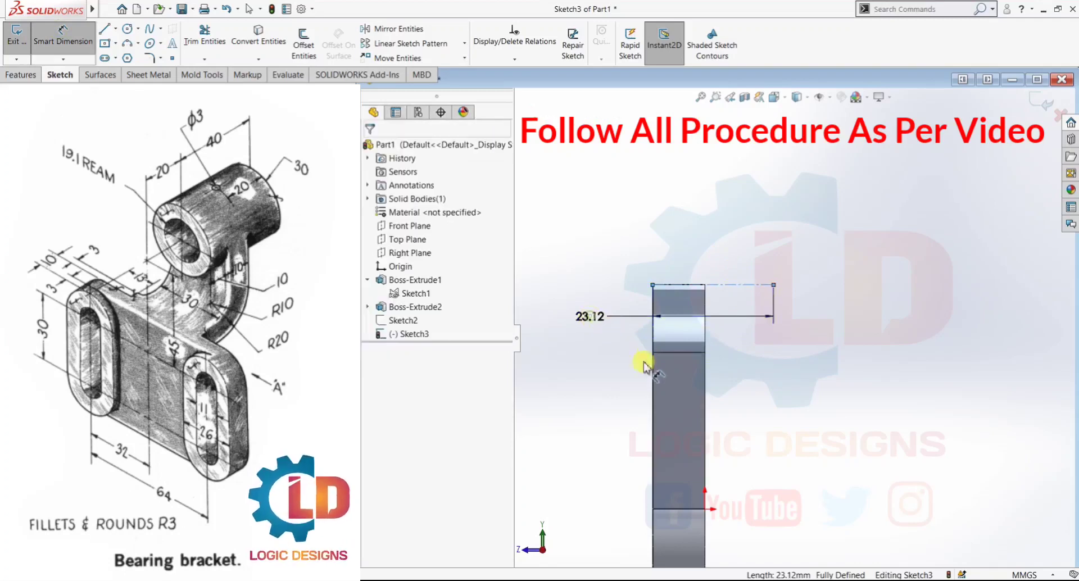
text(20)
key(Return)
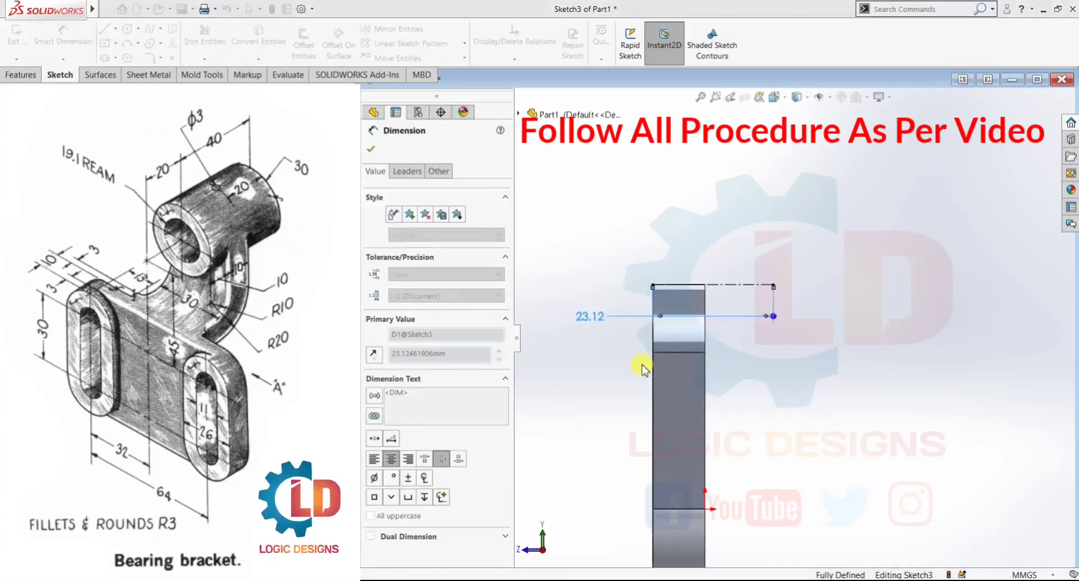
key(Escape)
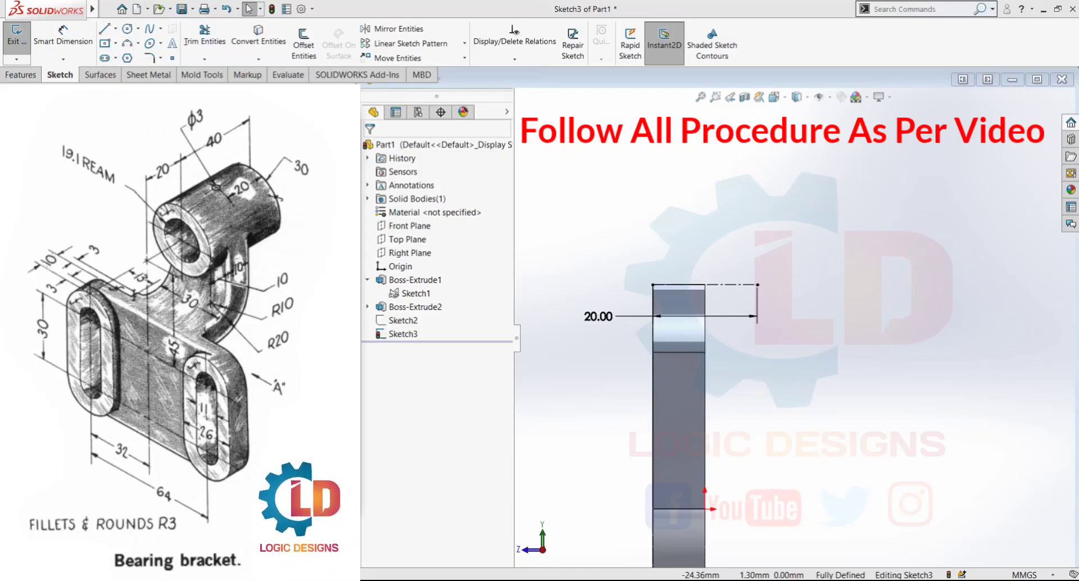
Extend the 20 mm centerline with a horizontal centerline about 10 mm long, then a vertical centerline about 24 mm upward
click(115, 31)
click(122, 57)
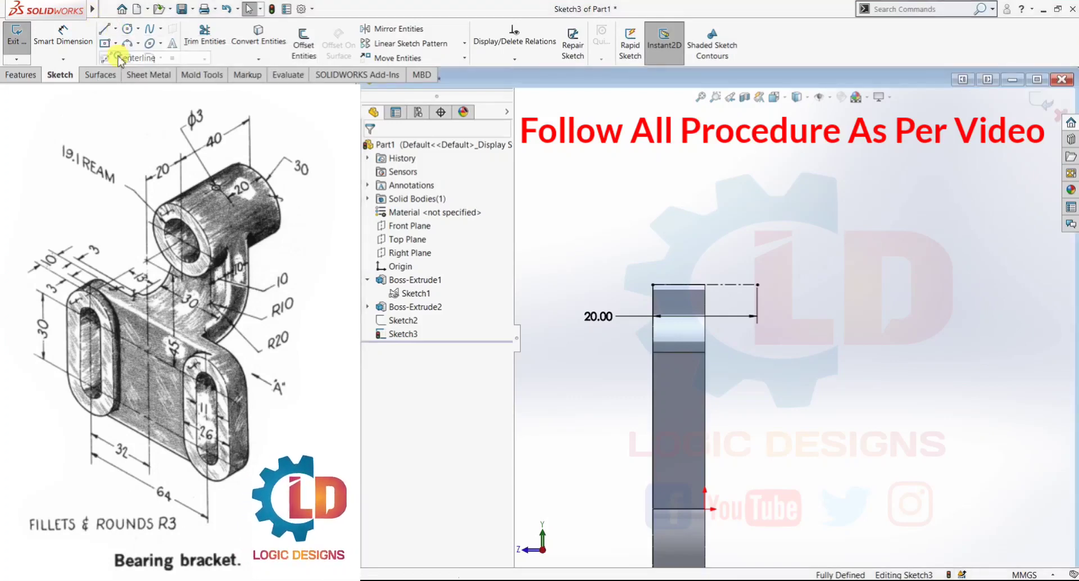
click(758, 285)
click(809, 284)
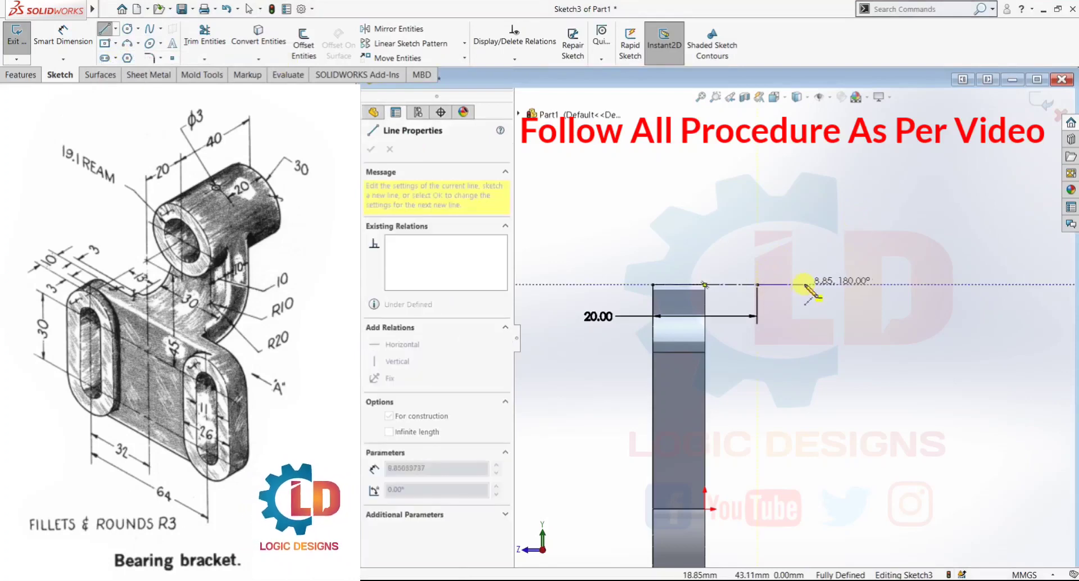
click(808, 161)
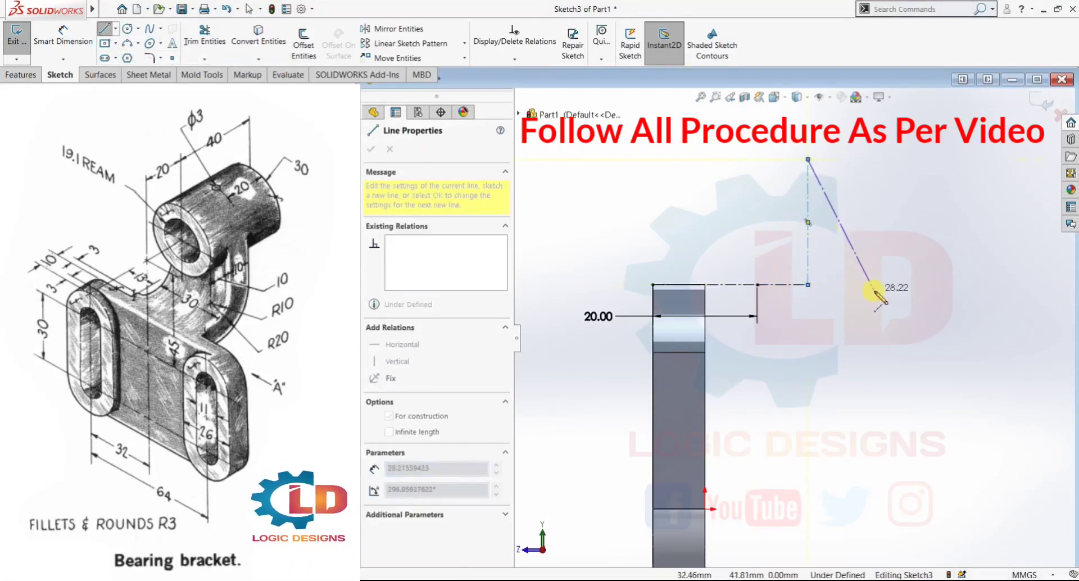
key(Escape)
Dimension the second horizontal centerline to 10 mm, placing the dimension below it
click(62, 35)
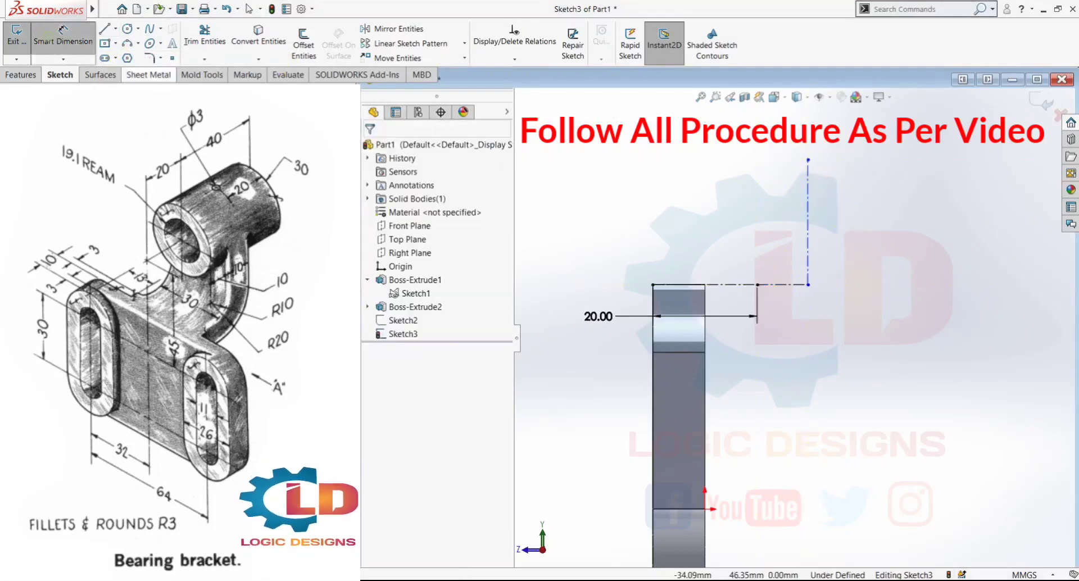
click(793, 286)
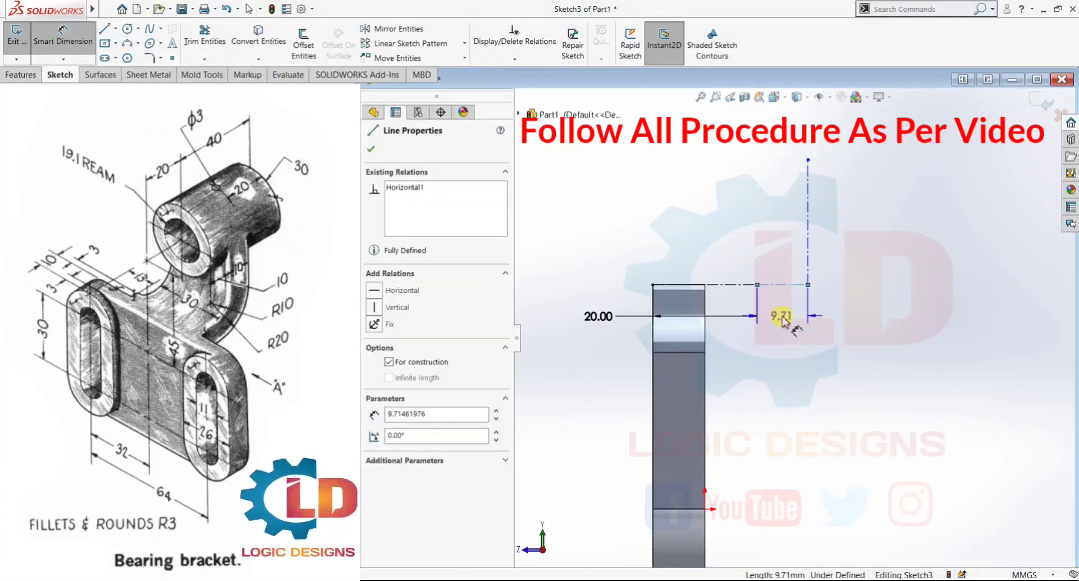
click(884, 425)
text(10)
key(Return)
key(Escape)
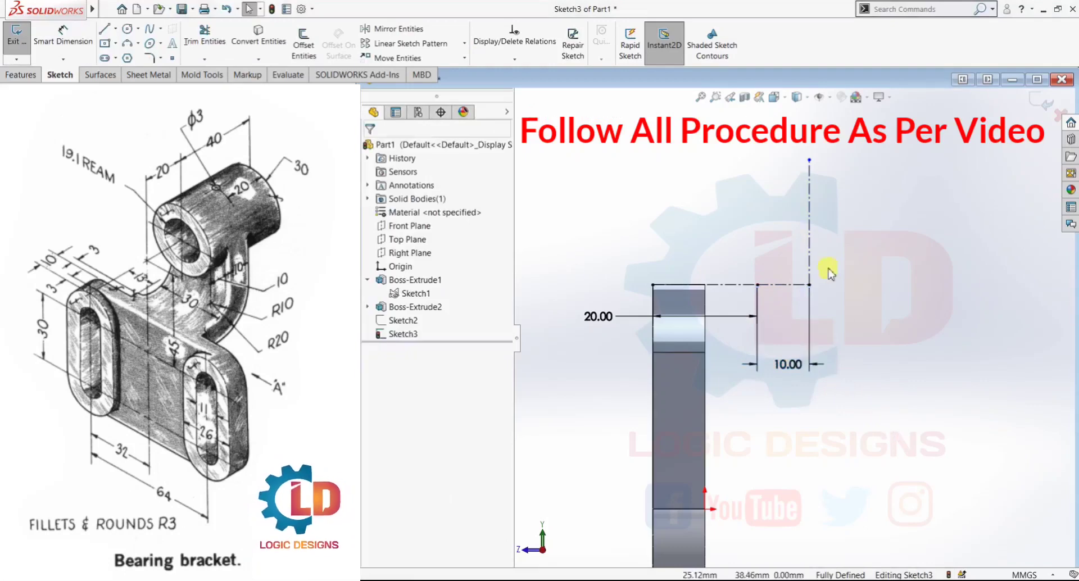
Dimension the vertical centerline's length to 32 mm
click(54, 36)
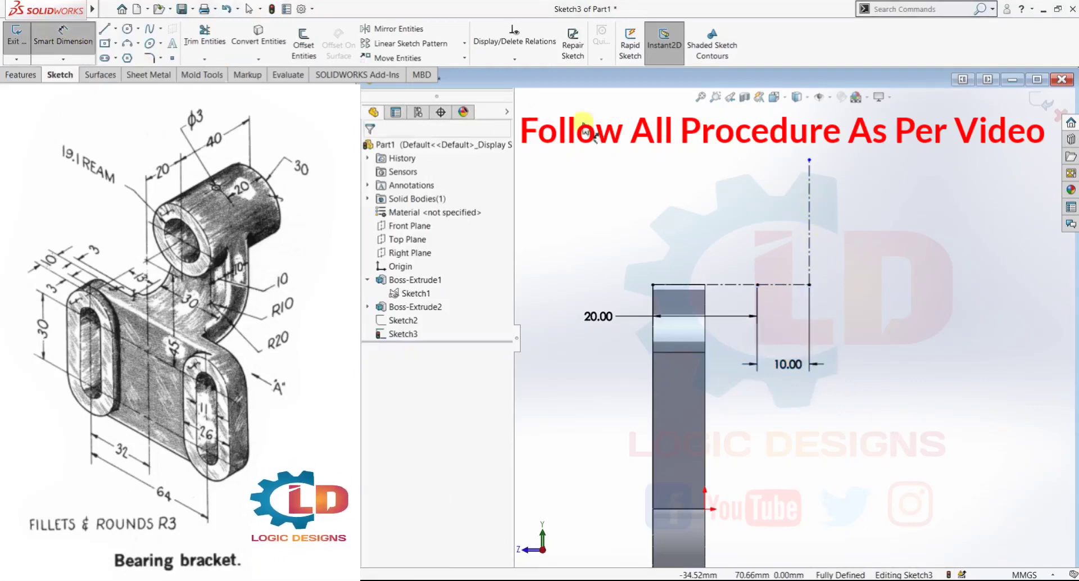
click(809, 200)
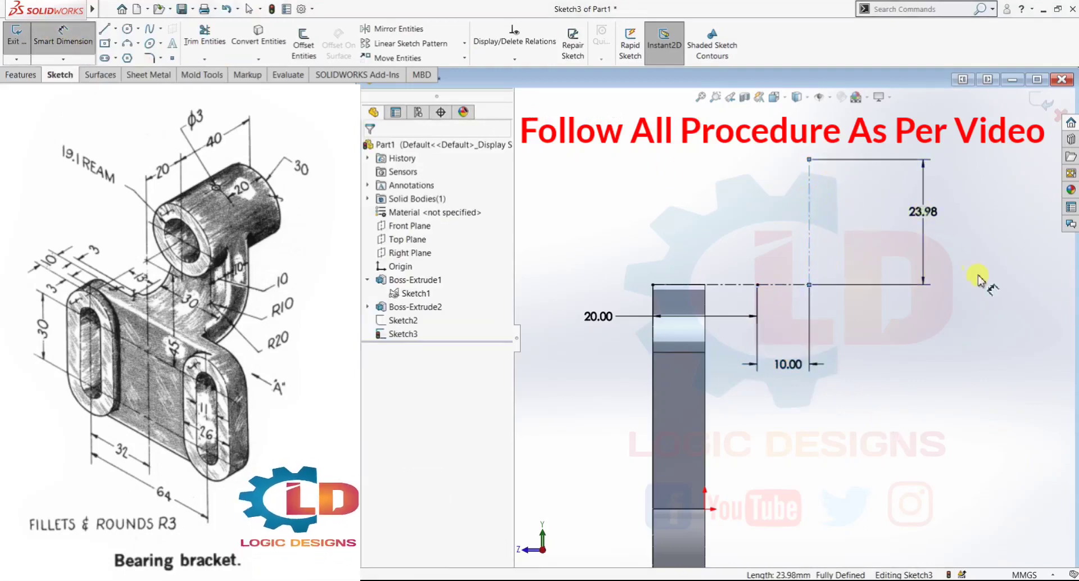
click(978, 276)
text(32)
key(Return)
key(Escape)
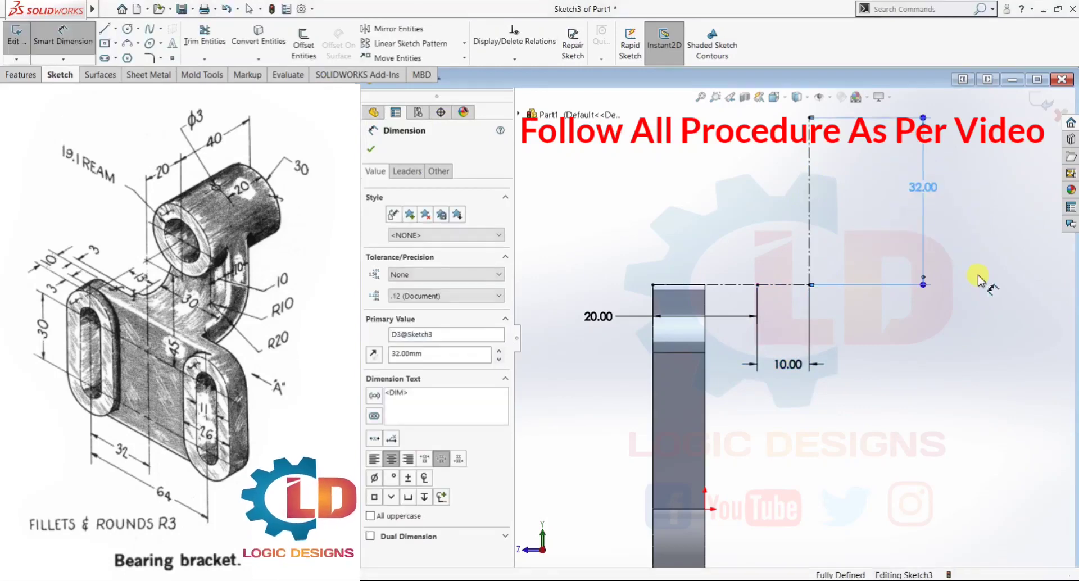
Offset the vertical centerline 5 mm toward the plate, with the direction reversed
scroll(921, 166, down, 3)
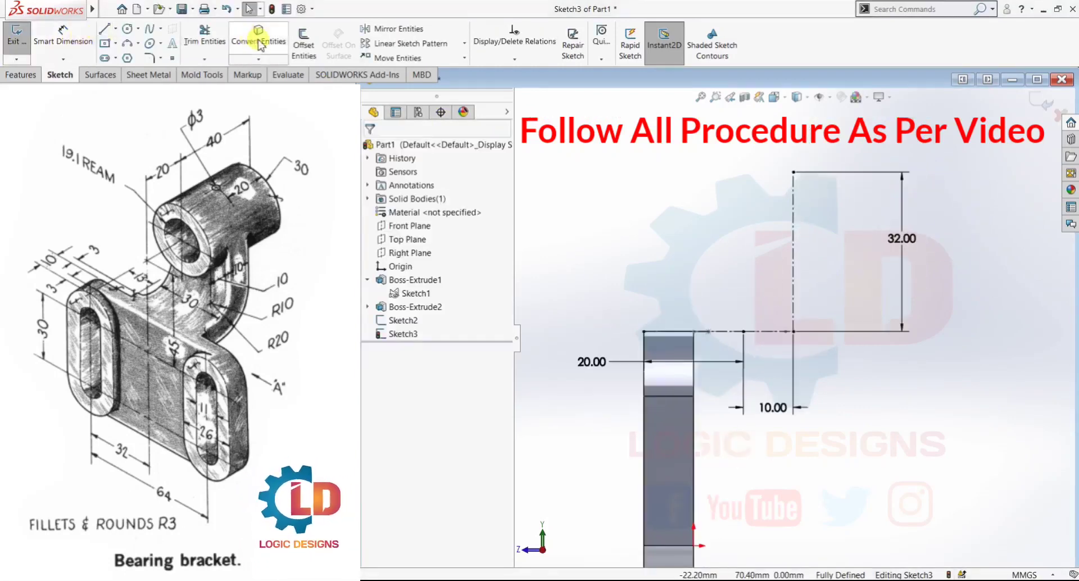
click(304, 45)
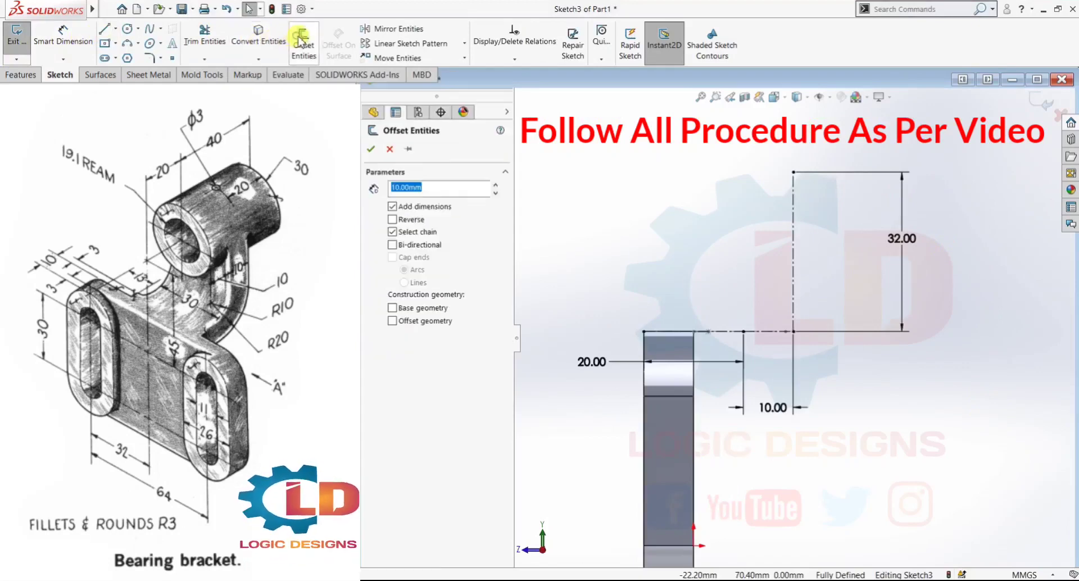
click(794, 233)
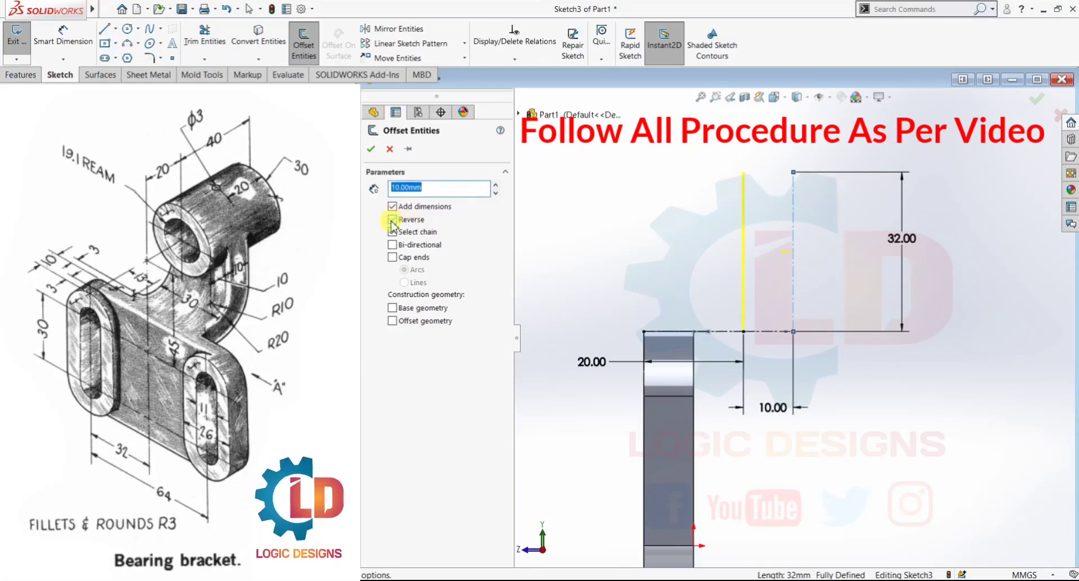
text(5)
key(Return)
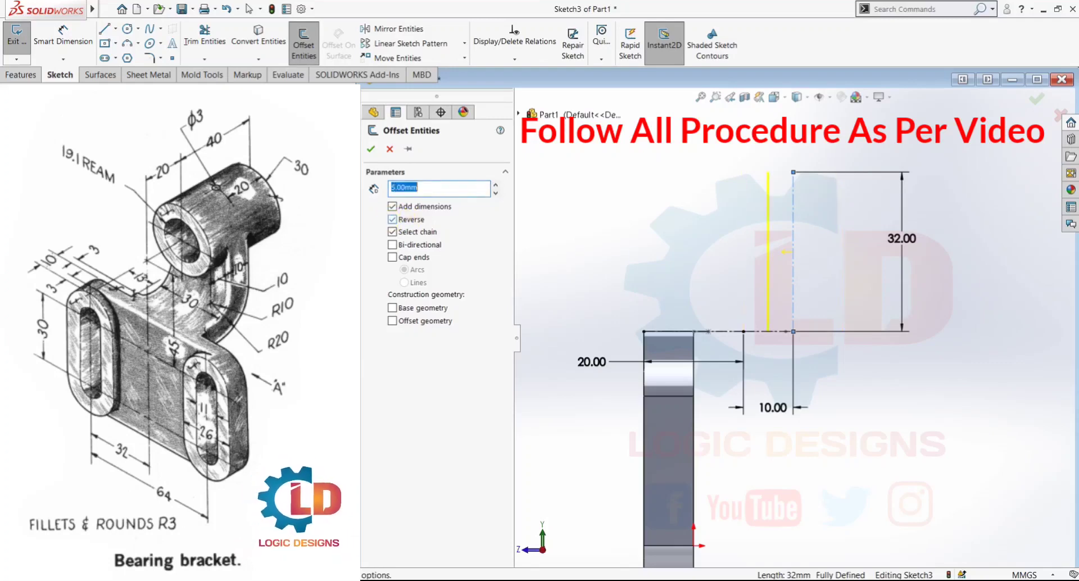
click(370, 148)
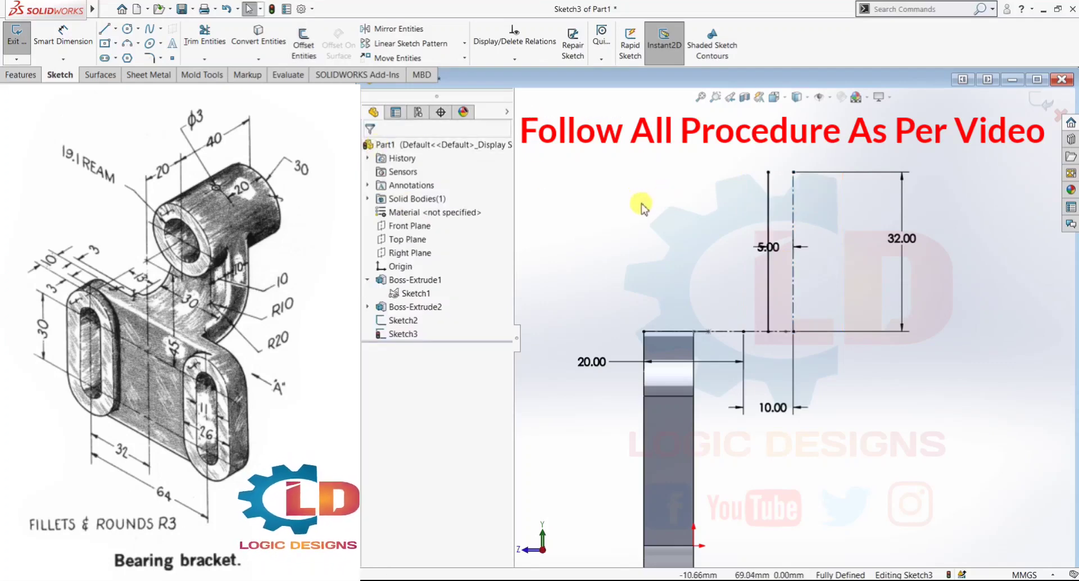
Sketch a horizontal line about 12 mm long along the centerline, ending at the lower end of the offset vertical line
click(104, 29)
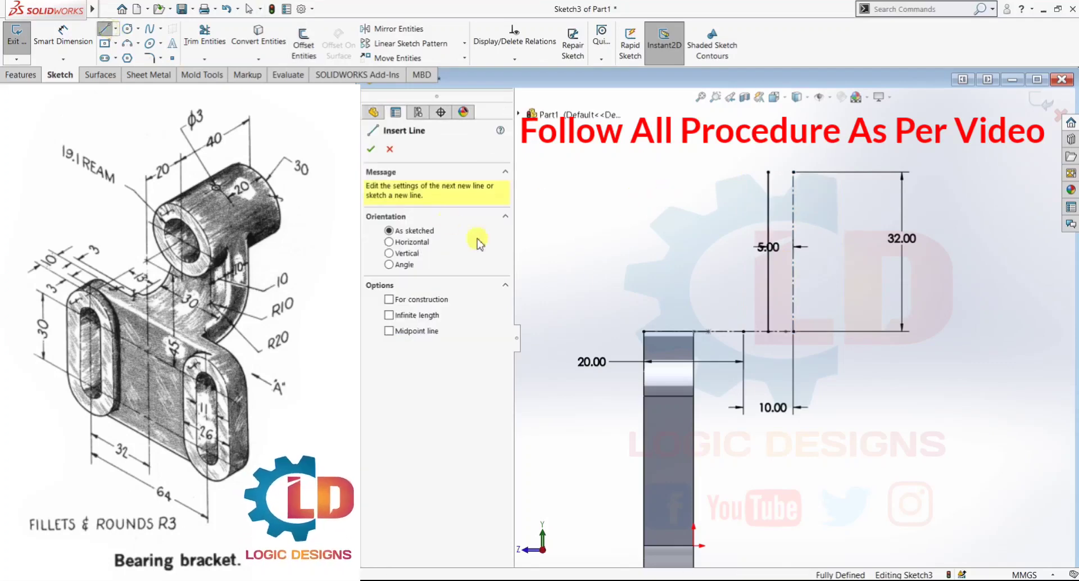
drag(706, 337, 768, 332)
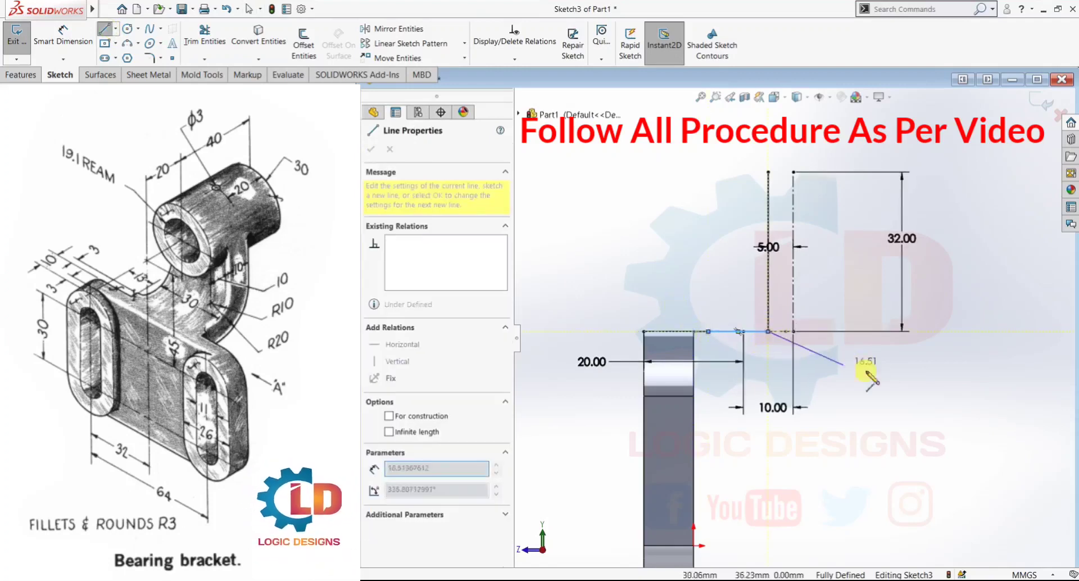
key(Escape)
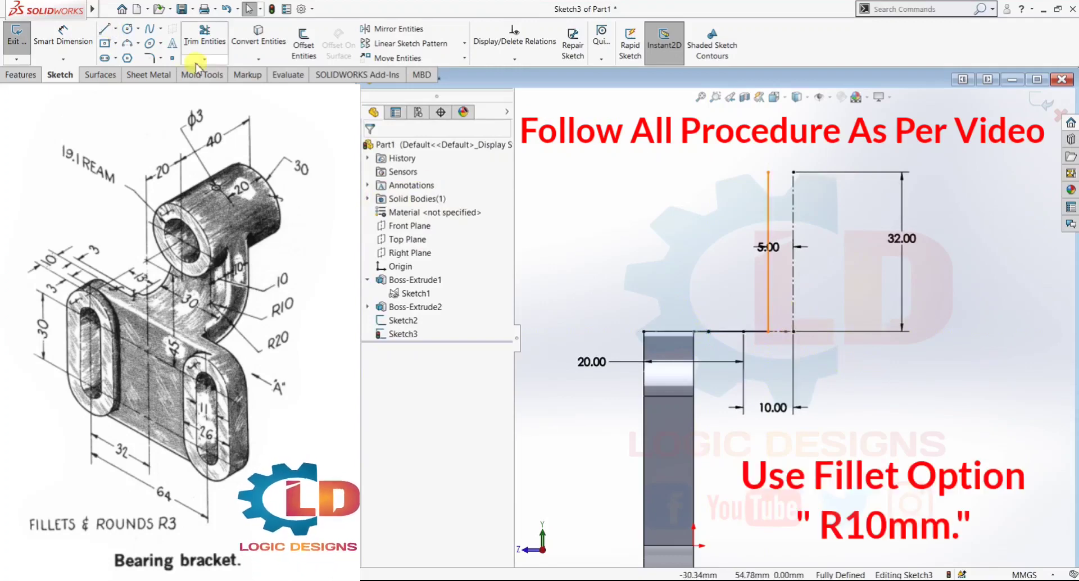
Fillet the corner between the horizontal line and the offset vertical line with a 10 mm radius
click(153, 58)
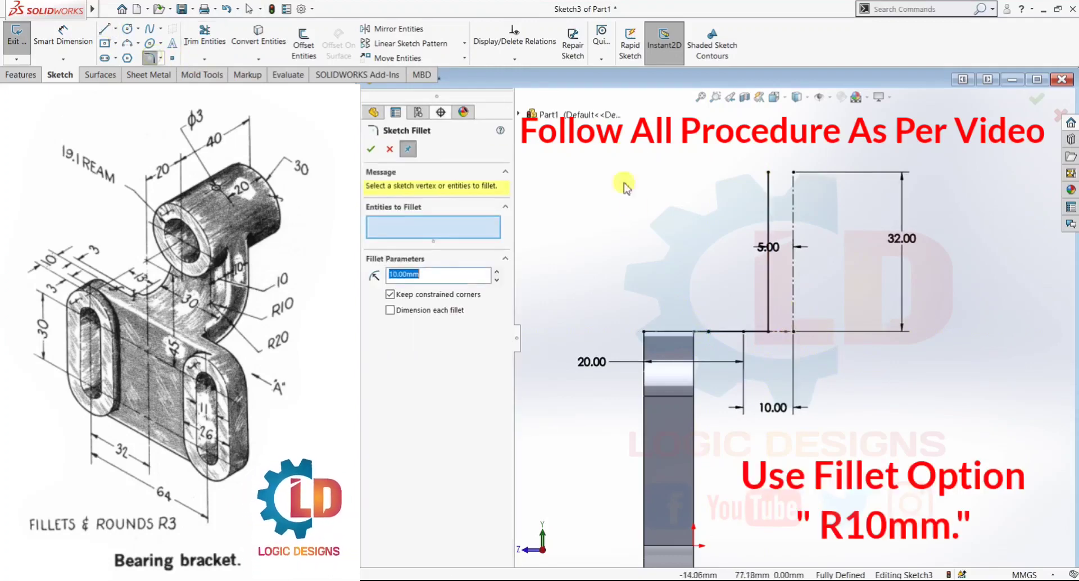
click(768, 283)
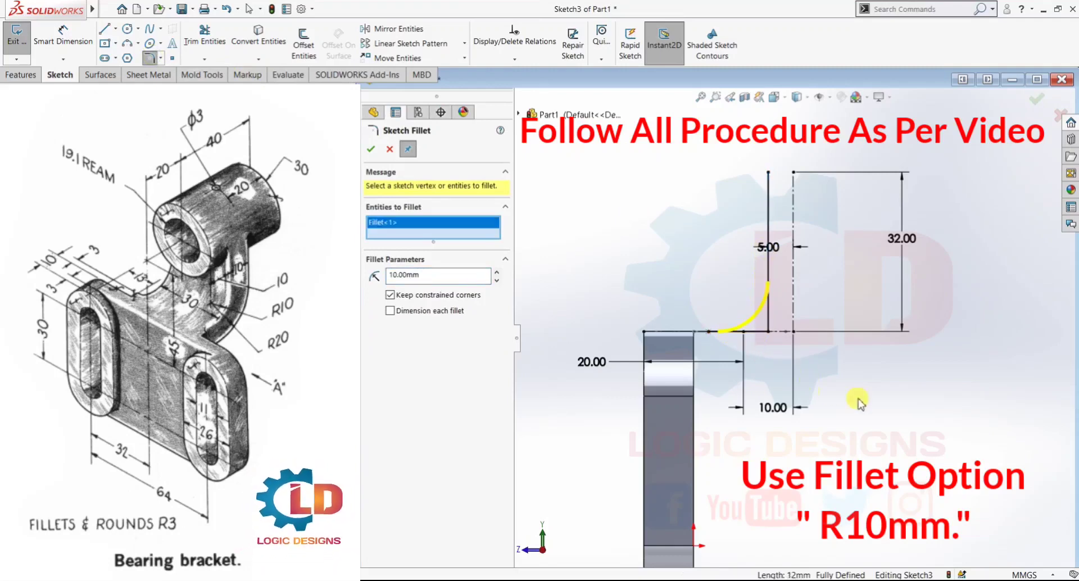
click(426, 274)
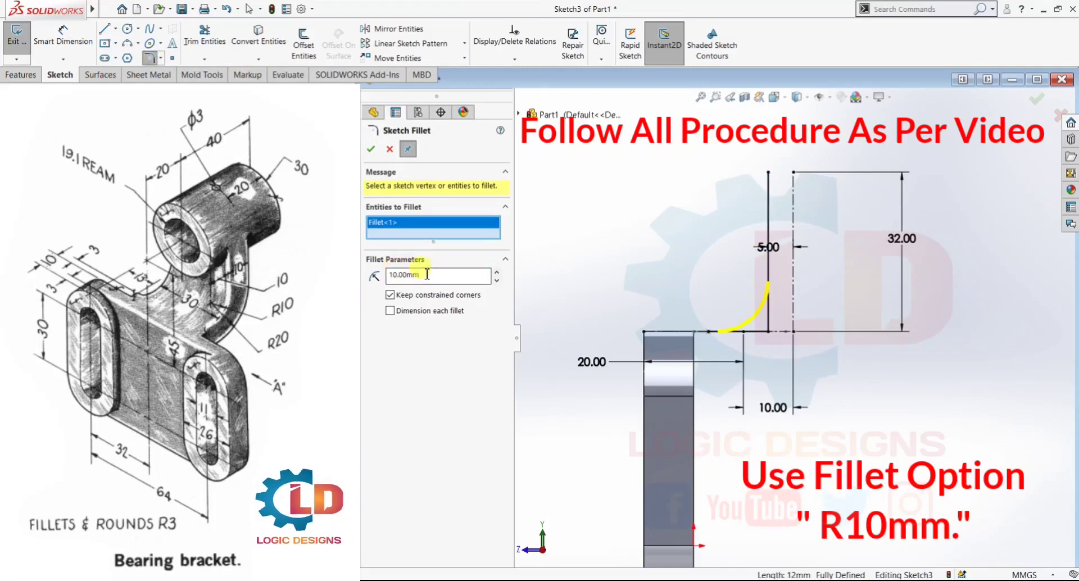
click(370, 150)
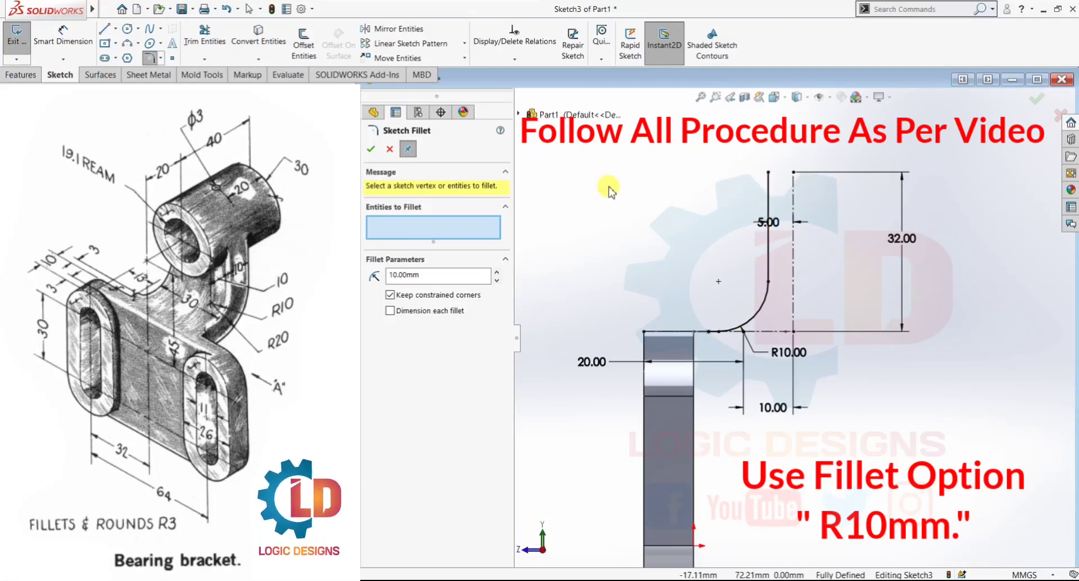
click(371, 150)
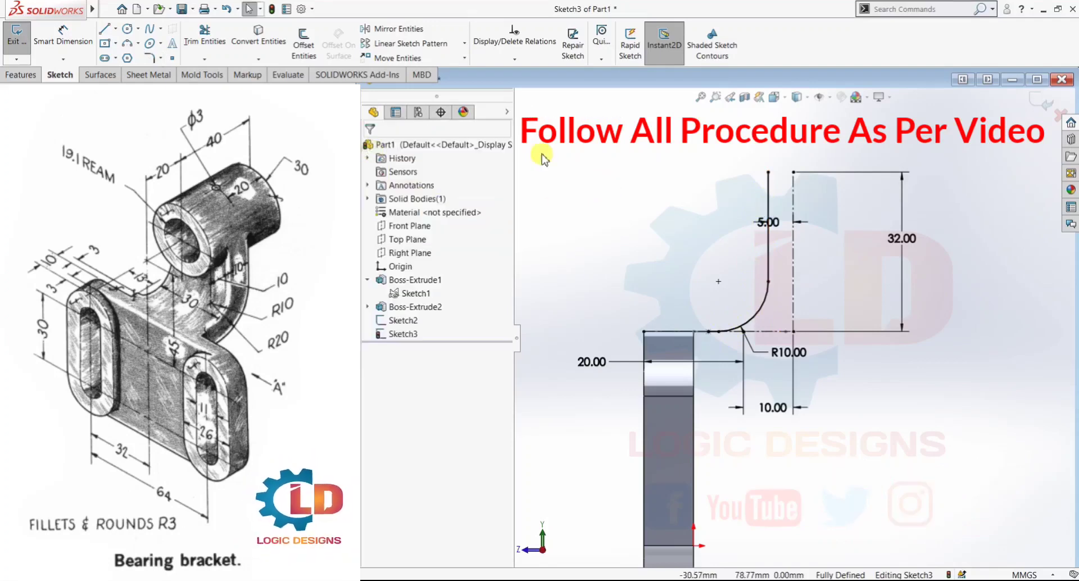
Offset the filleted line chain 10 mm outward, away from the fillet's center, to form the arm's outer edge
click(303, 42)
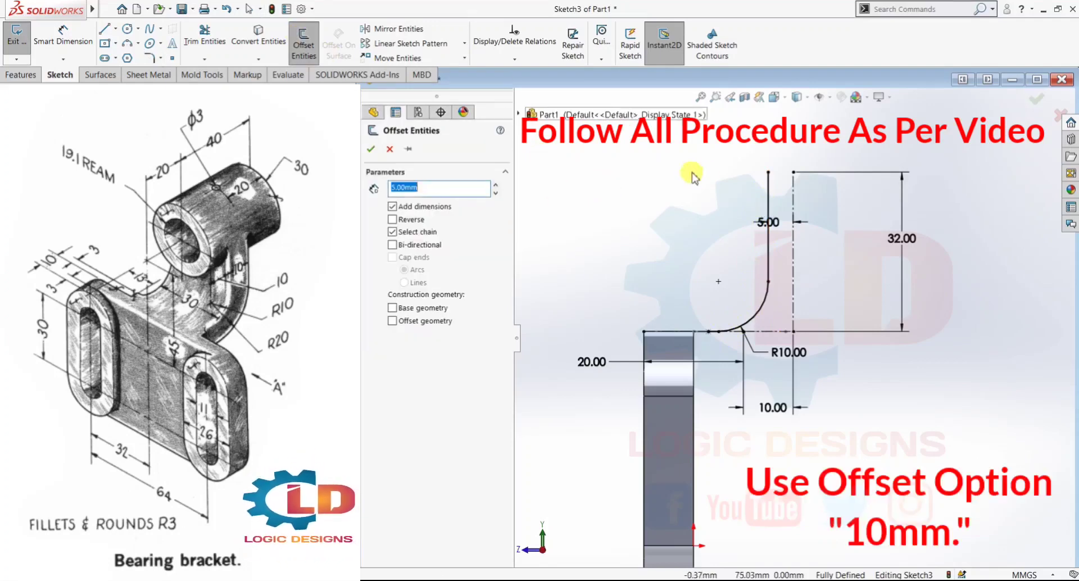
click(769, 188)
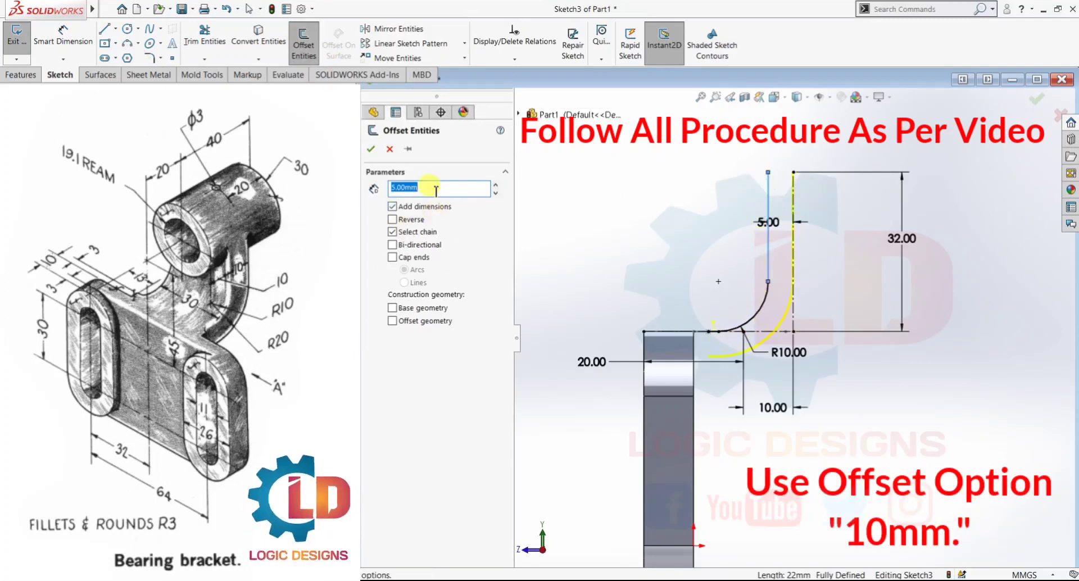
text(10)
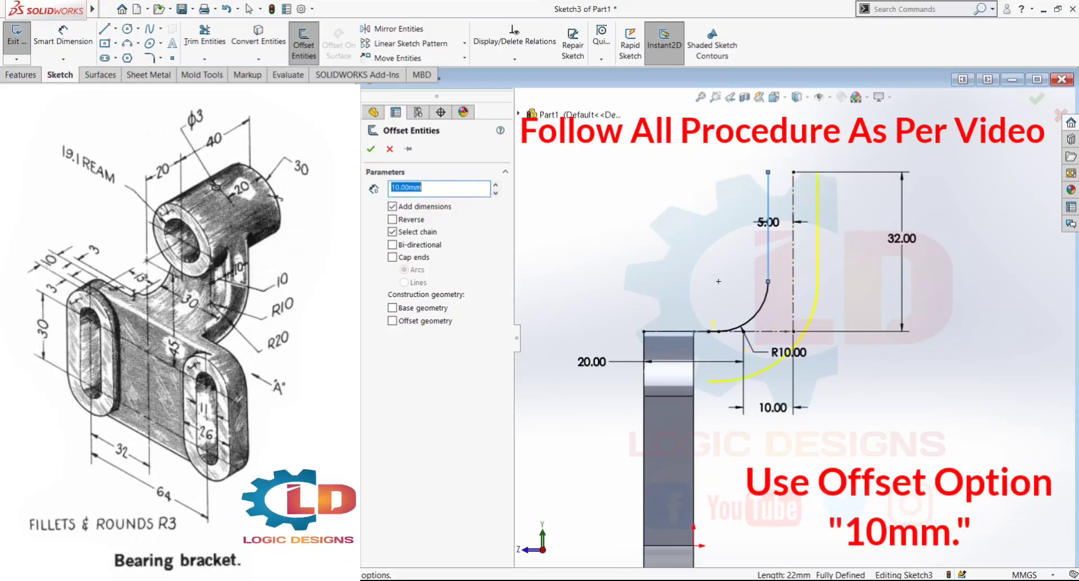
click(371, 151)
Rearrange the offset and R10 fillet dimensions so they sit clear of the arm profile
drag(709, 380, 930, 403)
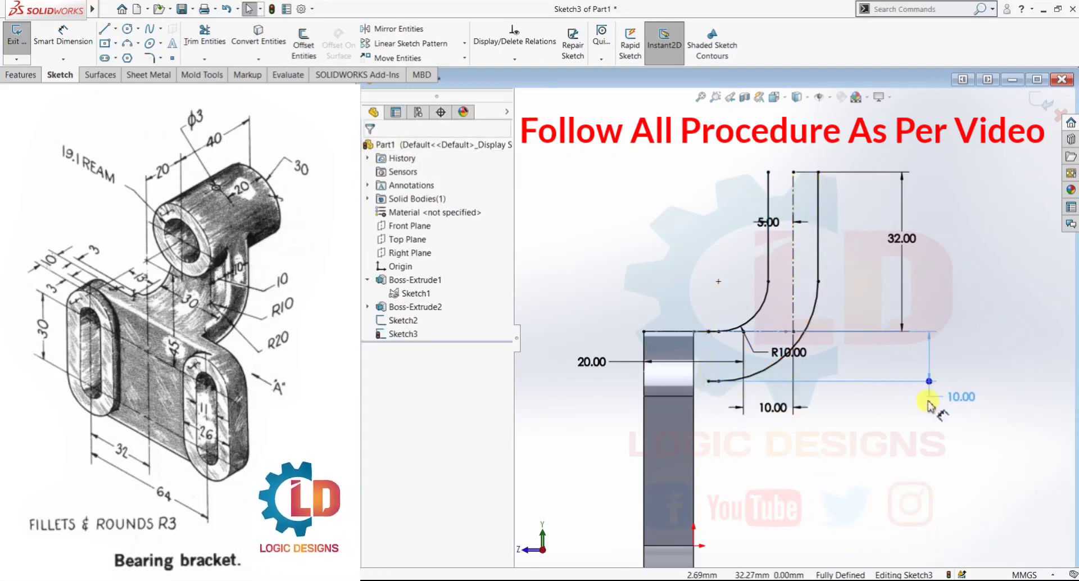
drag(778, 351, 674, 246)
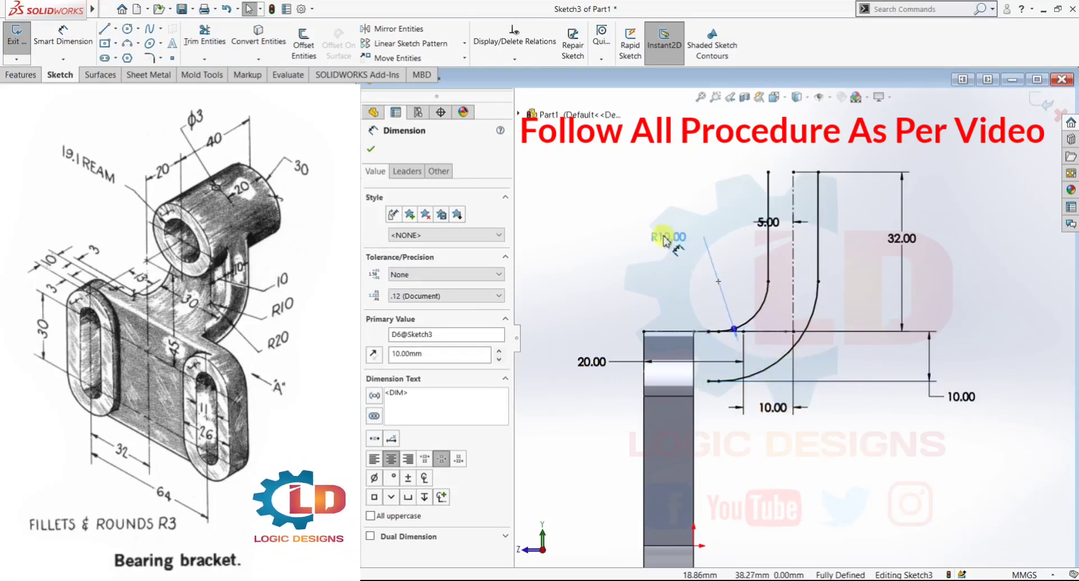
drag(674, 246, 632, 232)
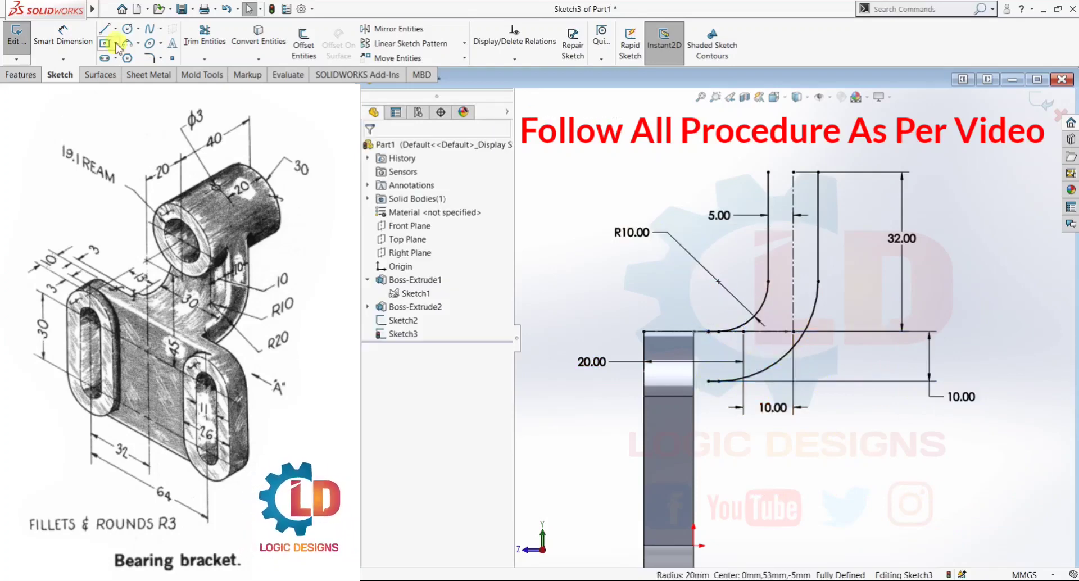
Close the arm profile's lower and upper open ends with 10 mm straight lines
click(104, 28)
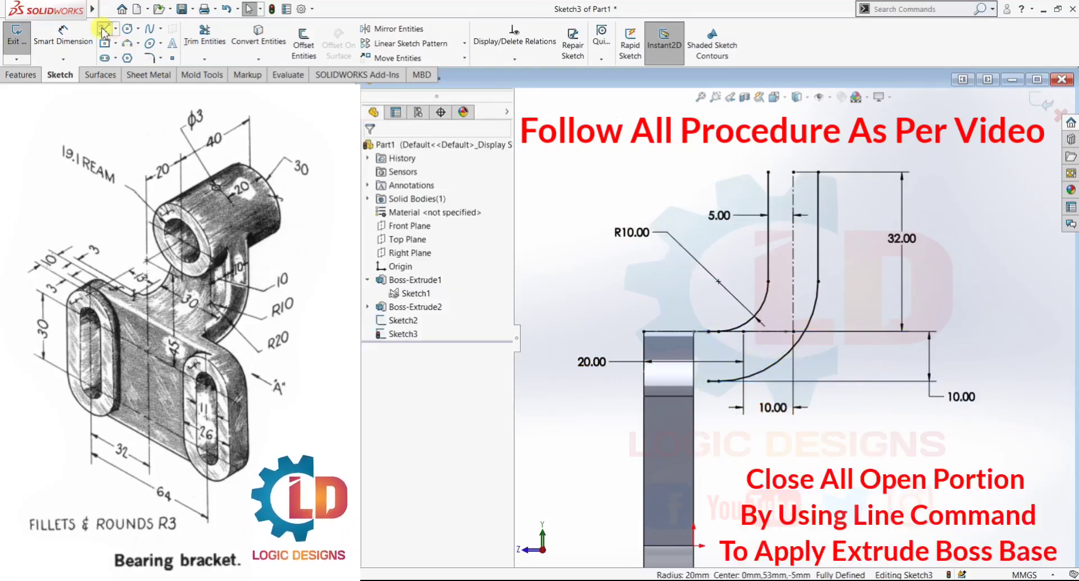
click(708, 332)
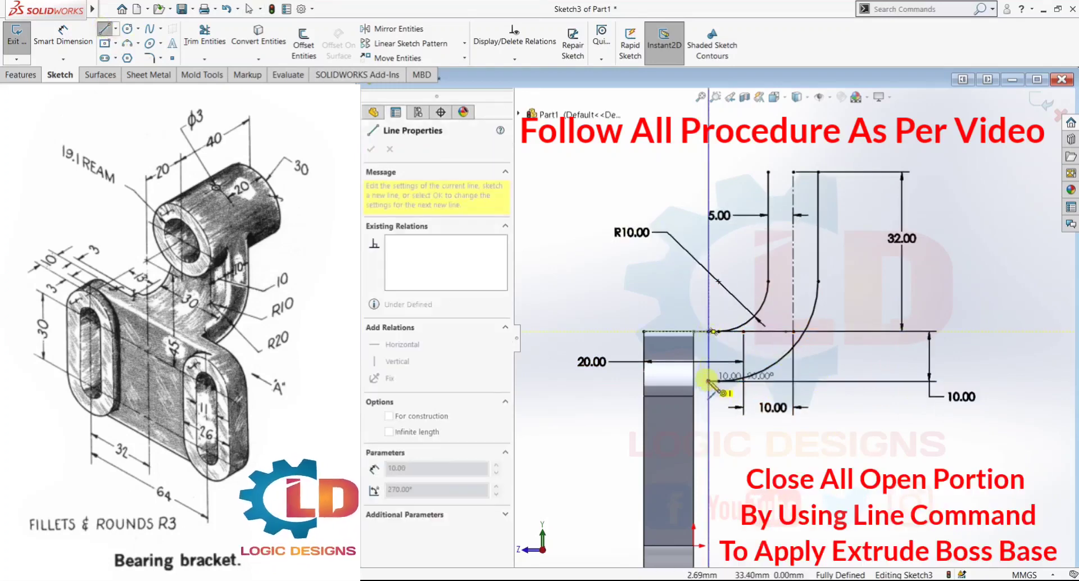
click(708, 381)
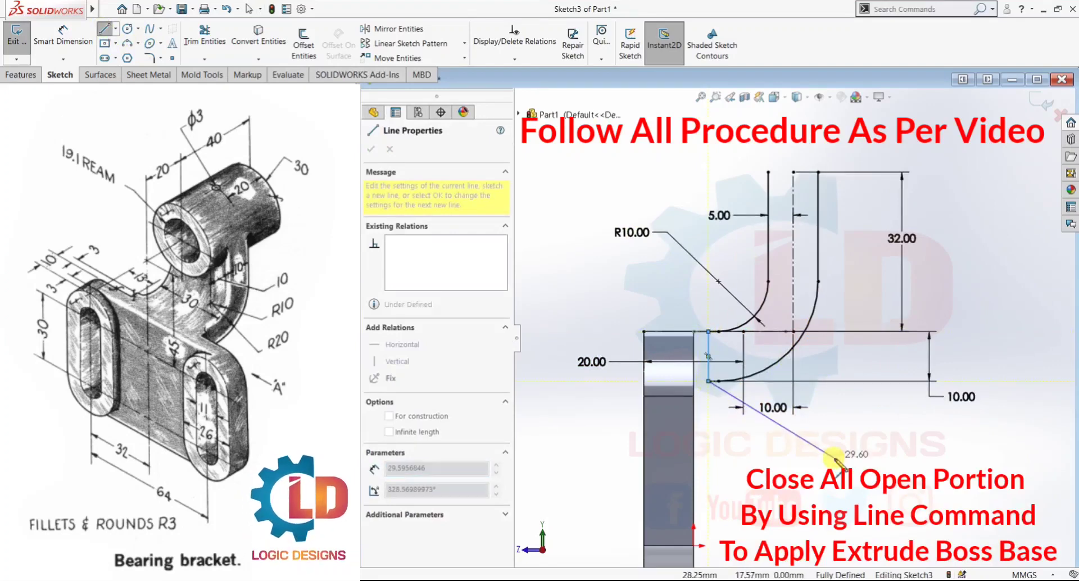
key(Escape)
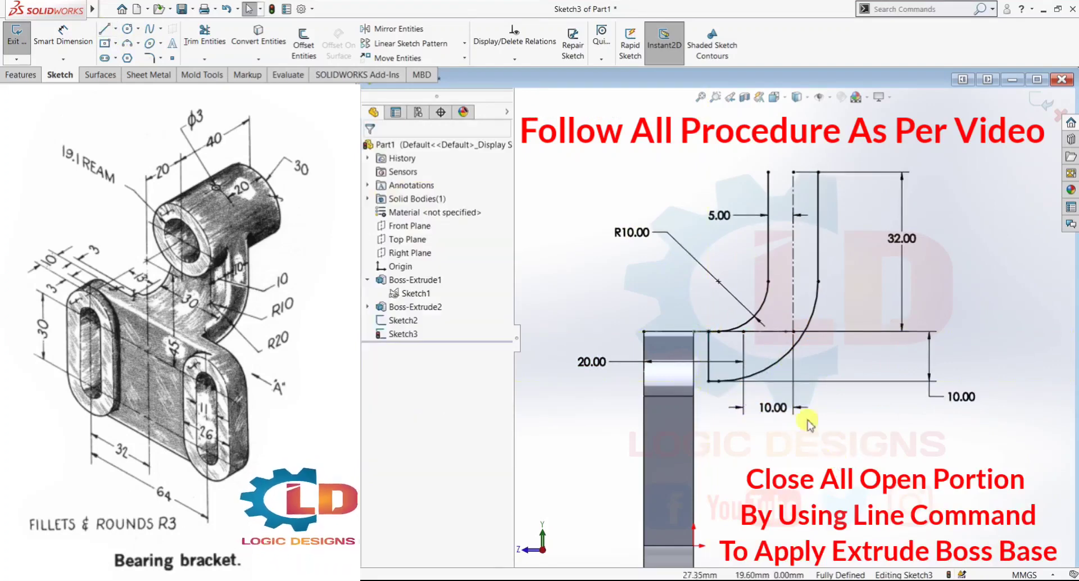
click(104, 29)
click(768, 173)
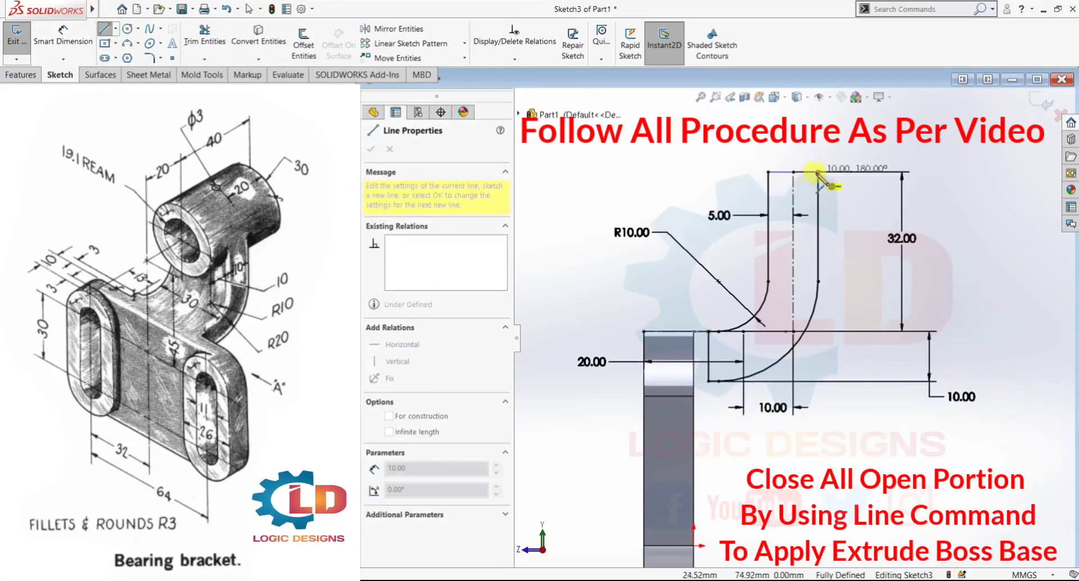
key(Escape)
key(Escape)
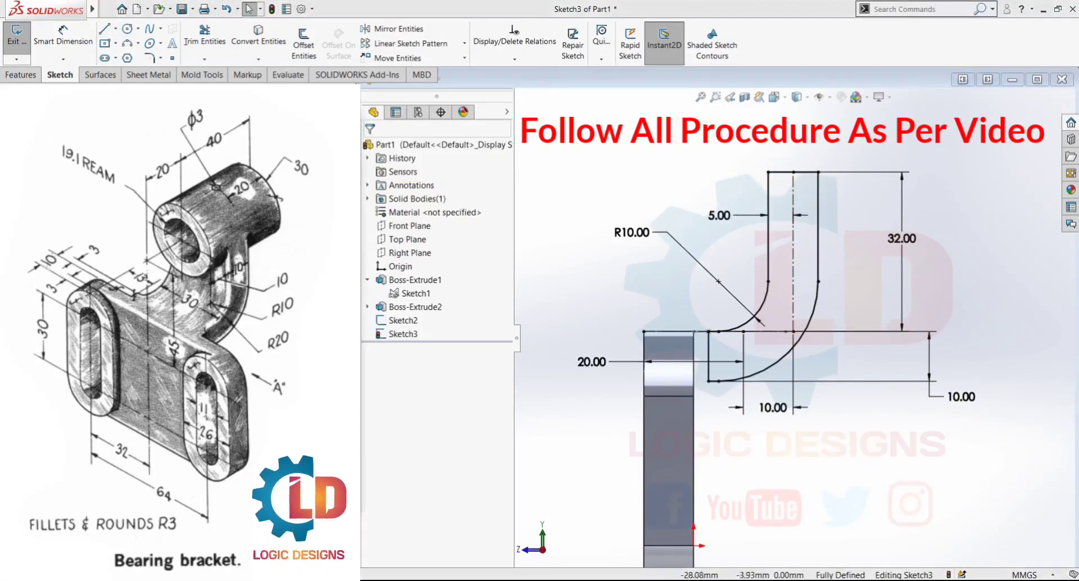
click(913, 454)
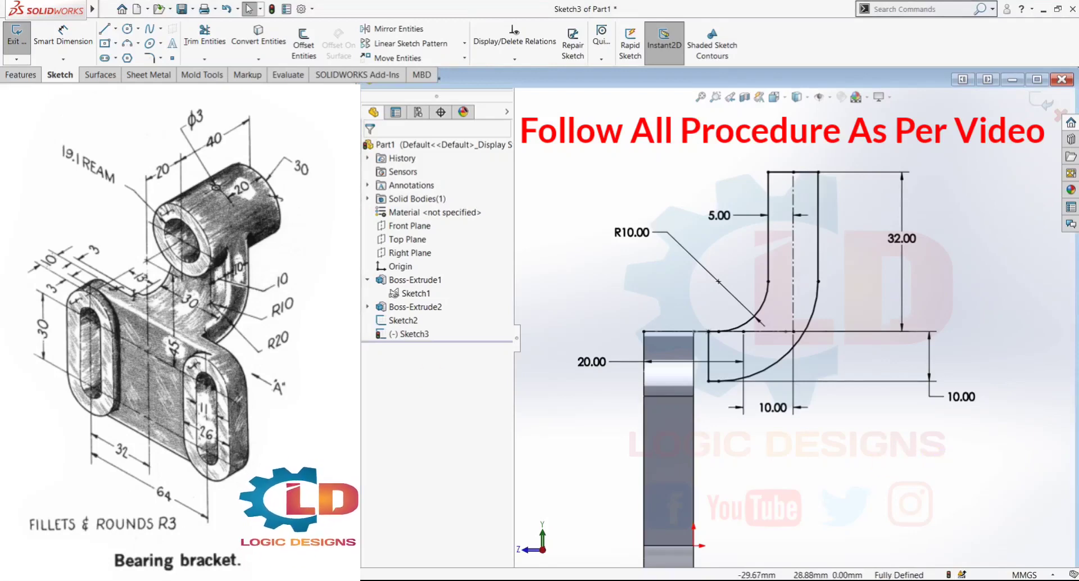
Extrude the closed arm profile 30 mm as a boss, using the Mid Plane end condition
click(21, 75)
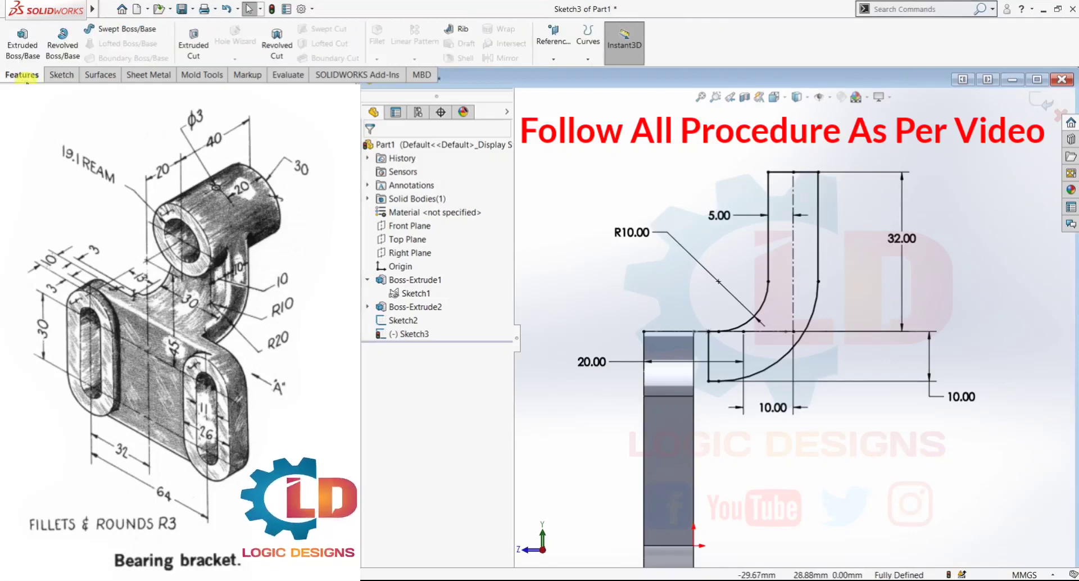
click(23, 44)
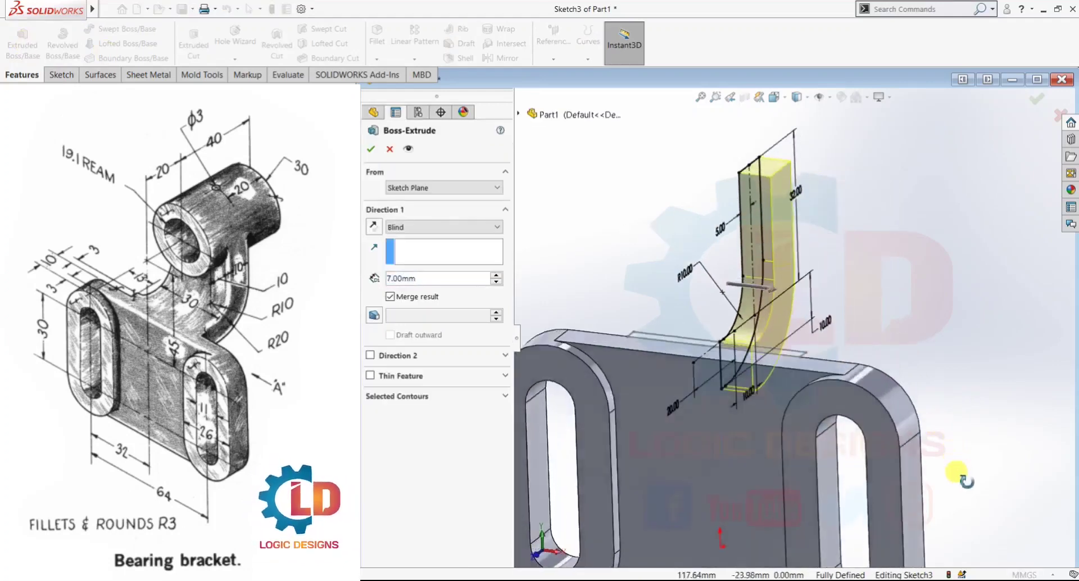
click(412, 227)
click(412, 297)
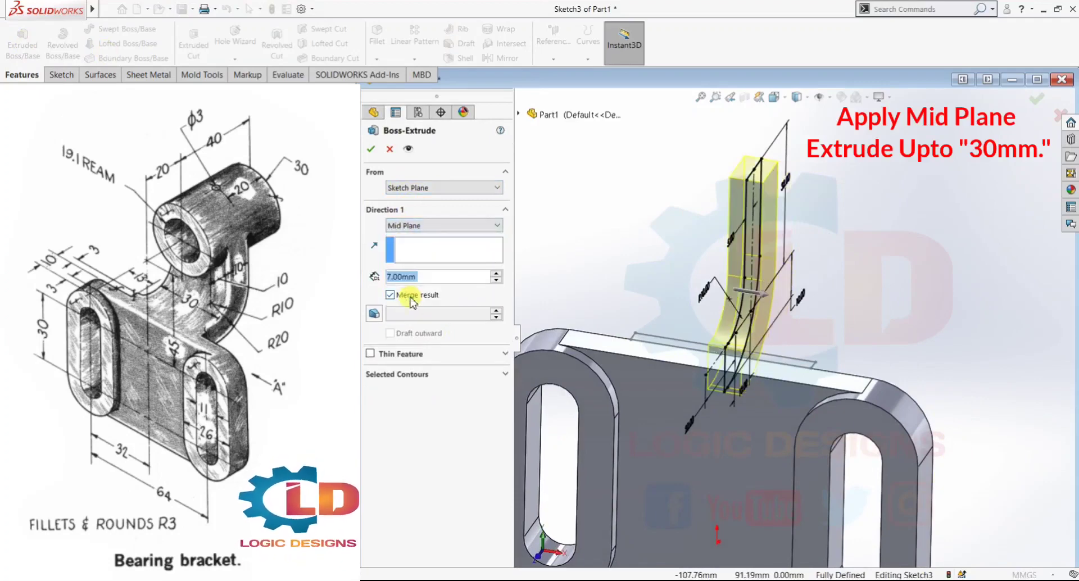
text(30)
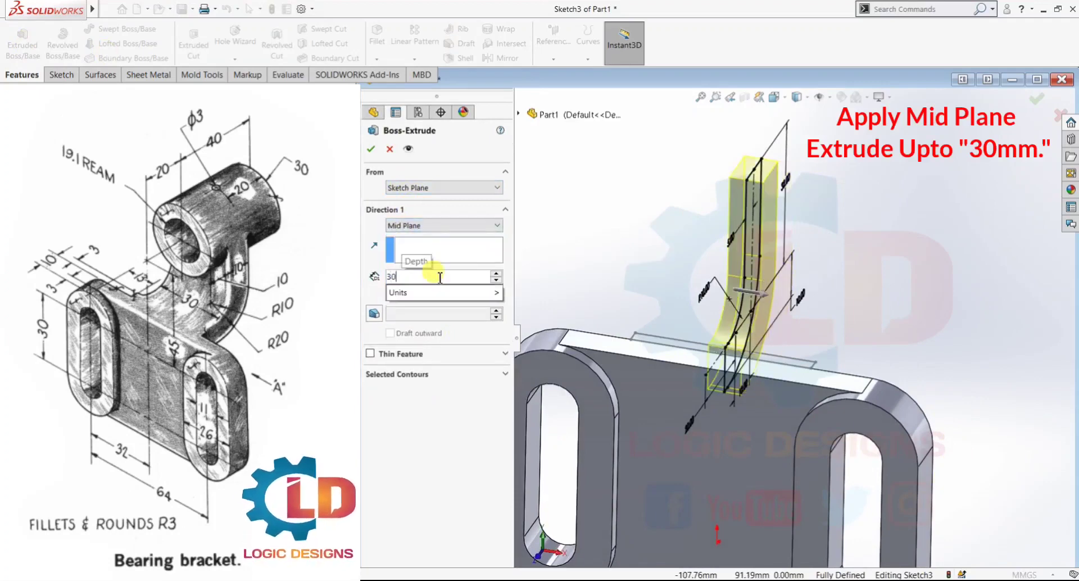
key(Return)
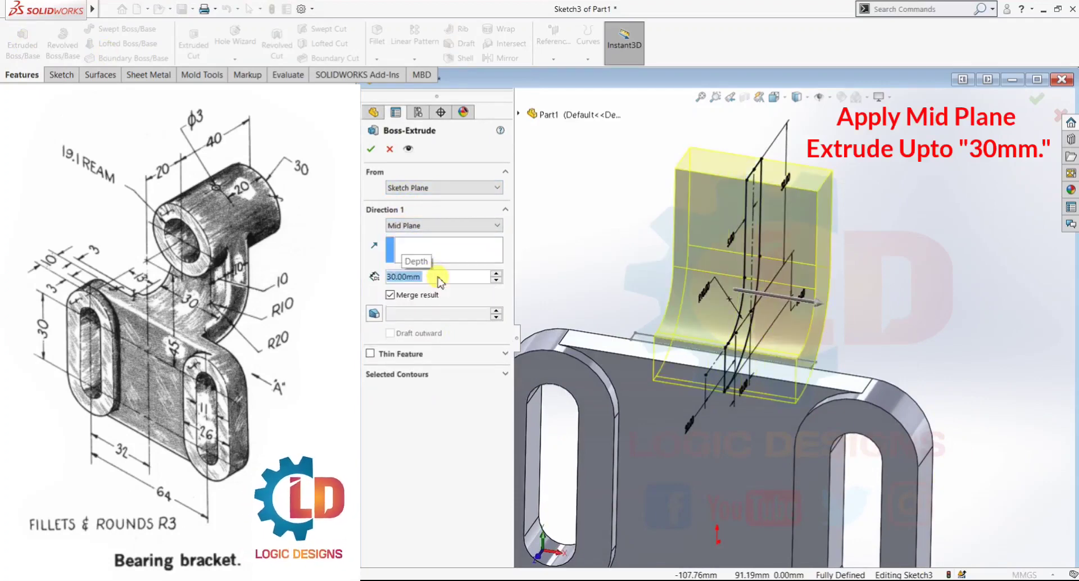
click(370, 150)
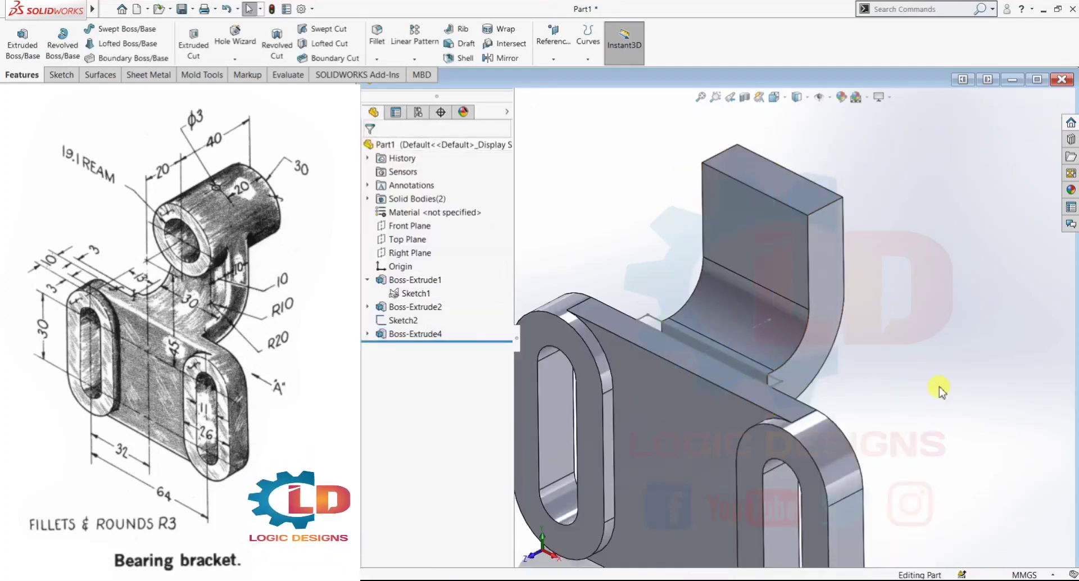
Extrude Sketch2 10 mm as a merged Blind boss in the reversed, downward direction to join the arm to the plate
mouse_move(929, 373)
middle_down()
mouse_move(891, 415)
mouse_move(916, 388)
middle_up()
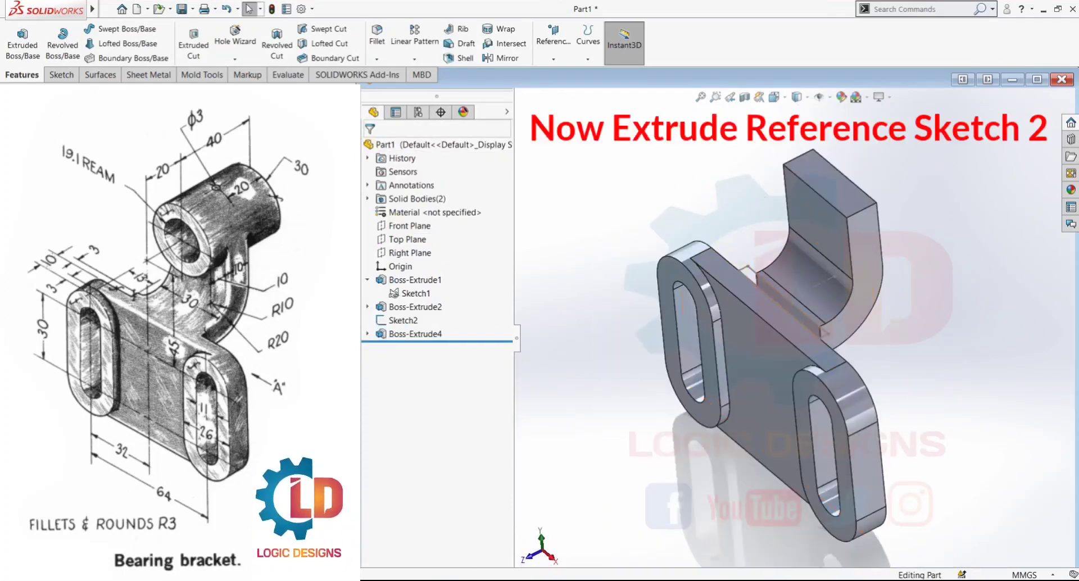
click(23, 40)
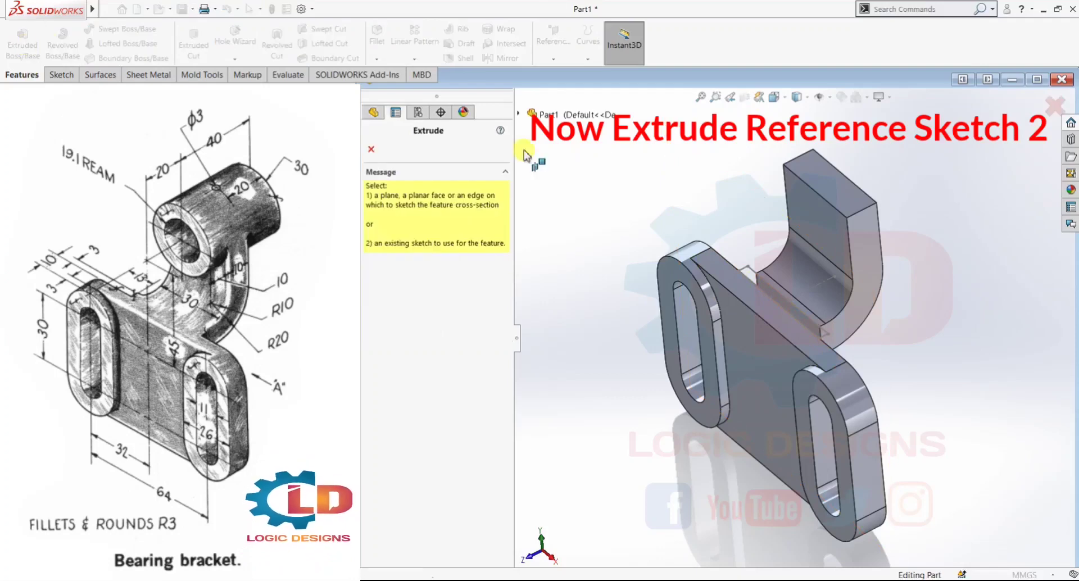
click(753, 274)
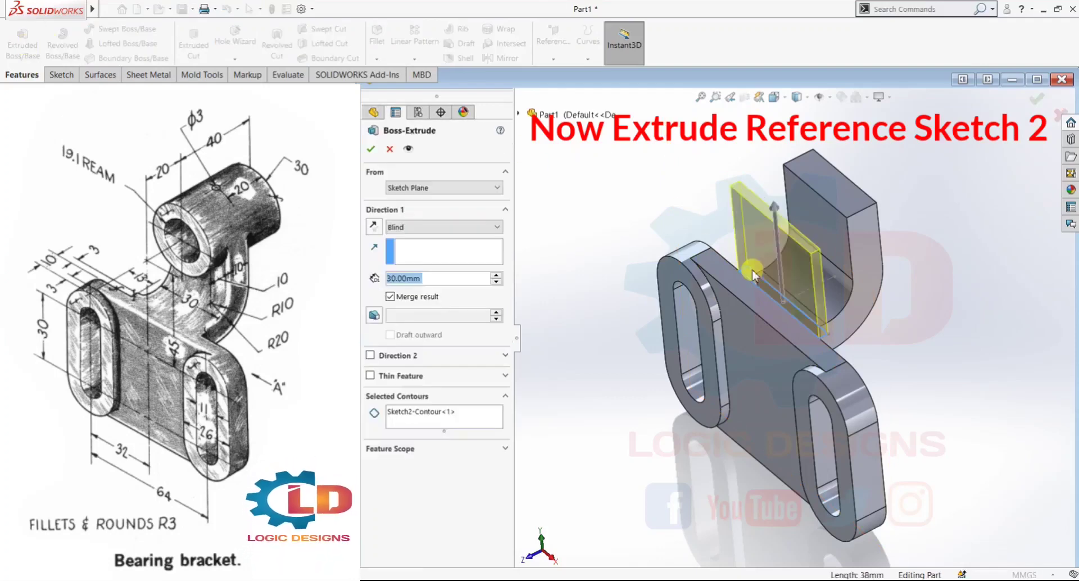
click(373, 226)
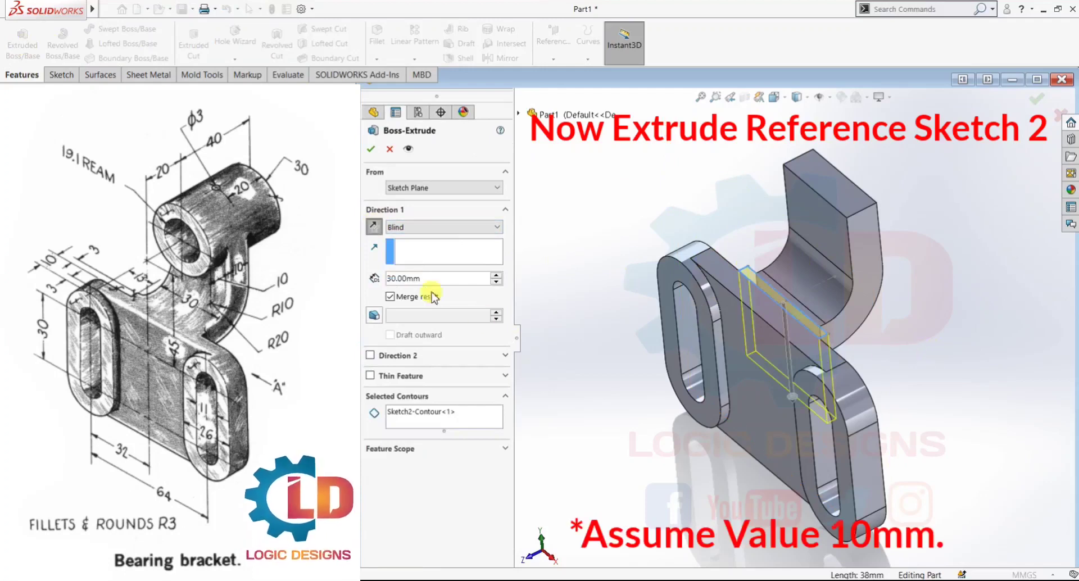
drag(431, 276, 373, 277)
text(10)
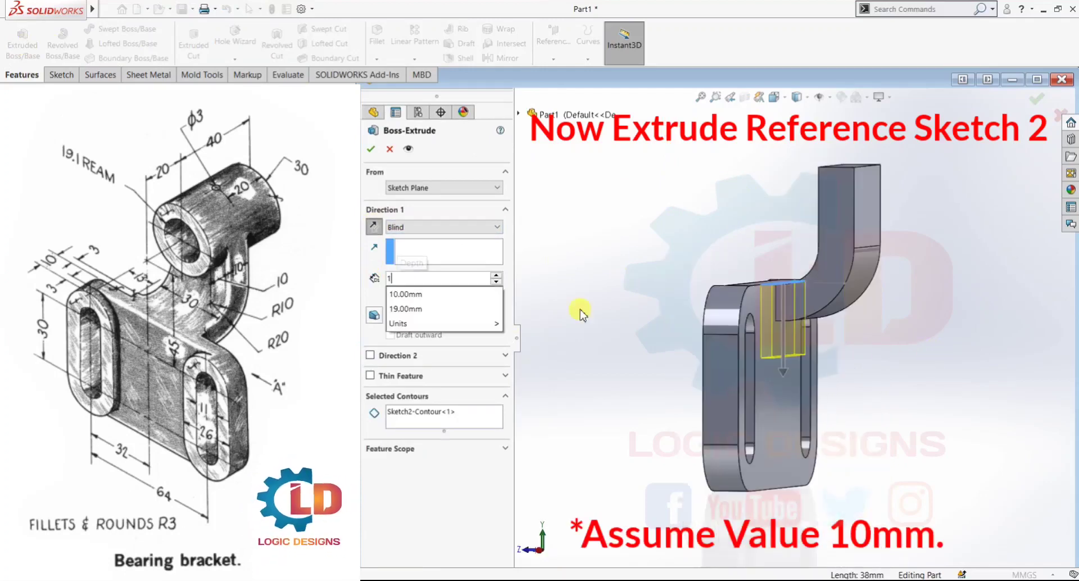
key(Return)
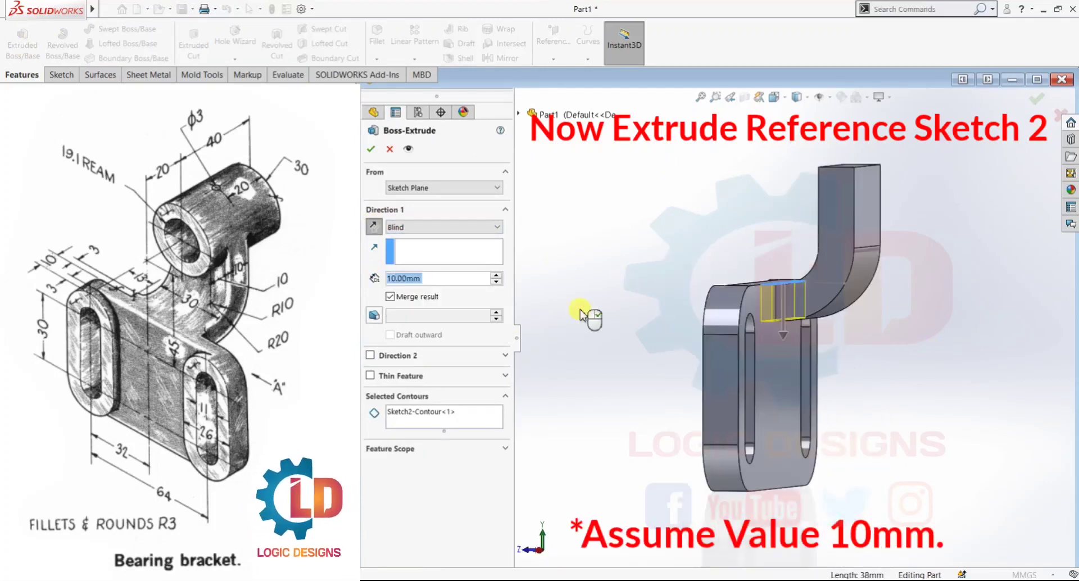
click(369, 151)
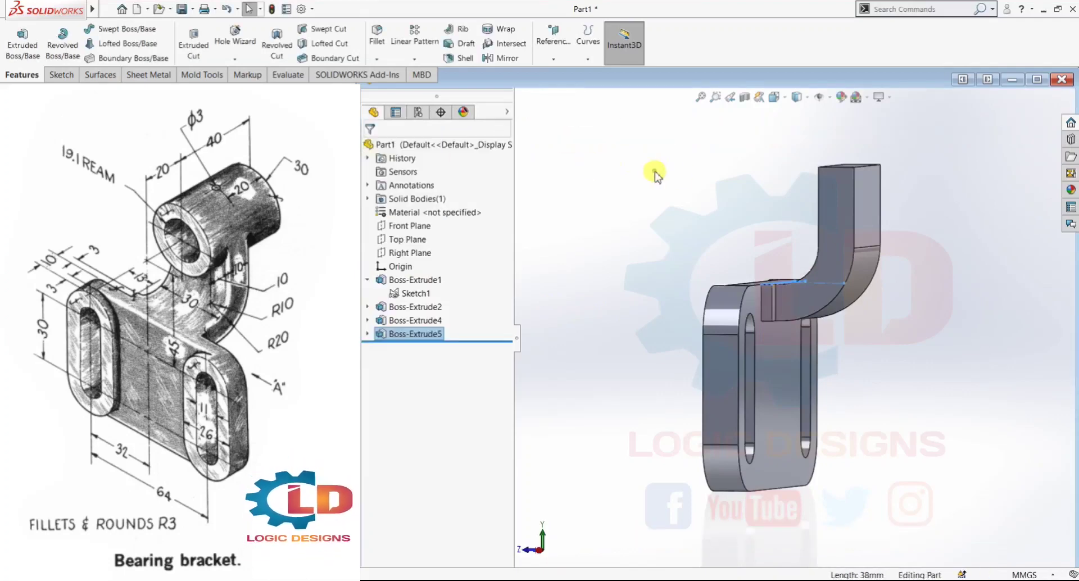
Hide Sketch2 under the newest boss extrusion
middle_drag(971, 342, 1037, 375)
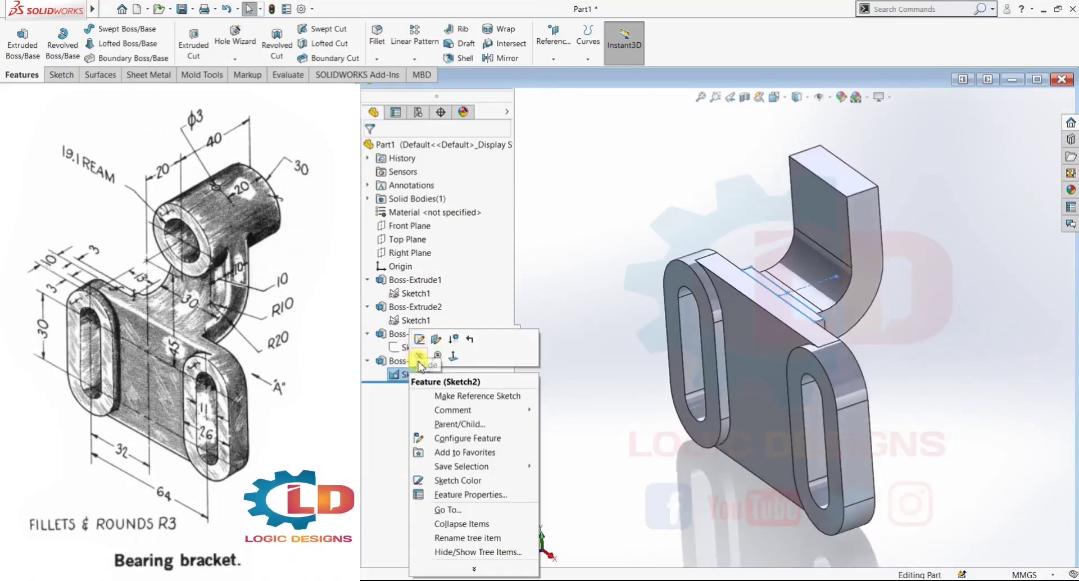
click(418, 359)
click(574, 192)
scroll(935, 405, up, 1)
mouse_move(940, 488)
middle_down()
mouse_move(939, 473)
mouse_move(990, 444)
mouse_move(1060, 444)
mouse_move(947, 448)
mouse_move(976, 450)
mouse_move(949, 483)
middle_up()
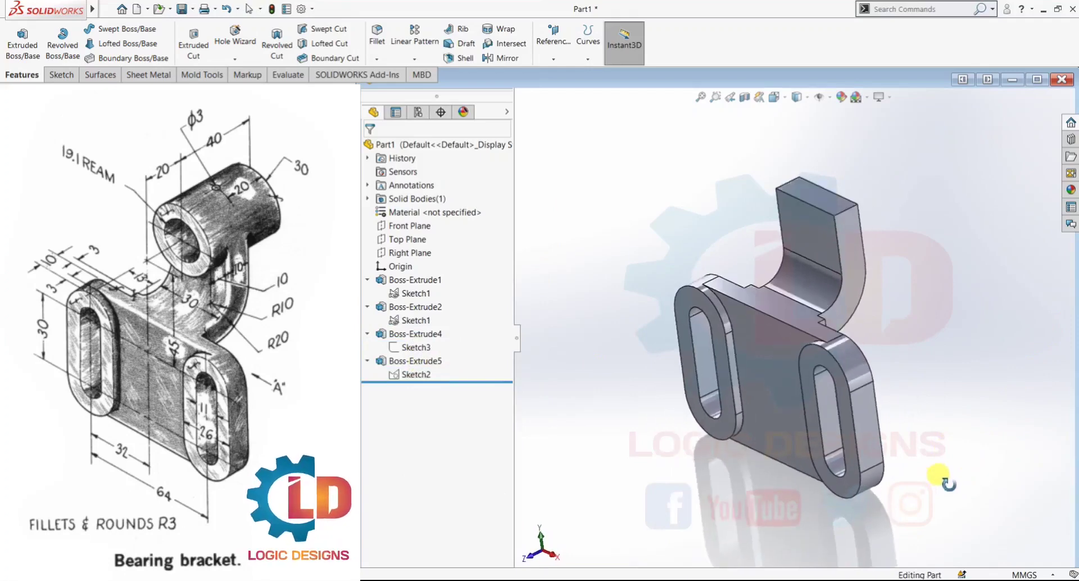
Start a new sketch on the flat front face of the upright arm
scroll(794, 185, down, 2)
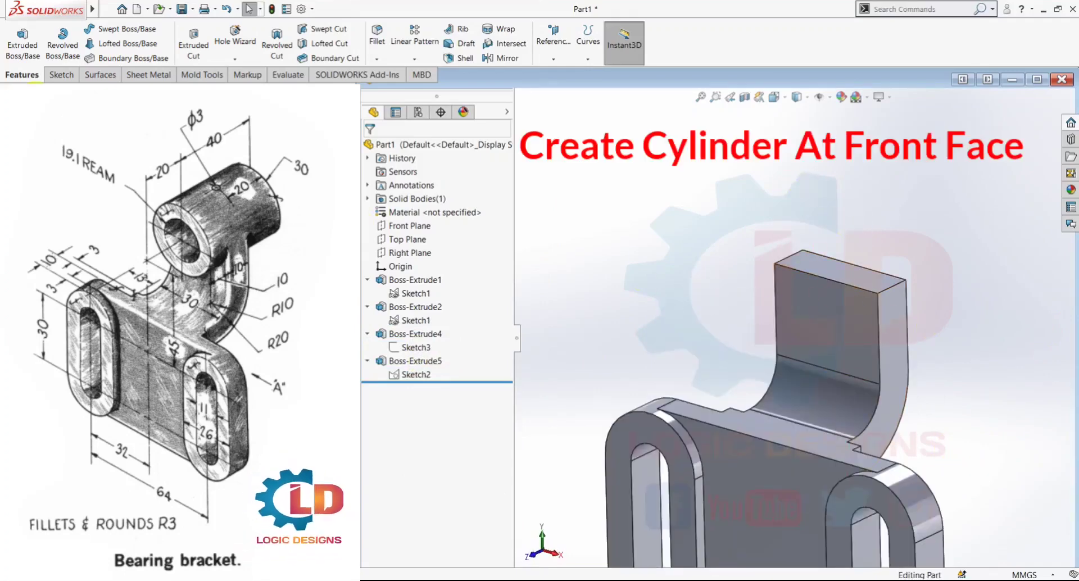
click(53, 79)
click(16, 35)
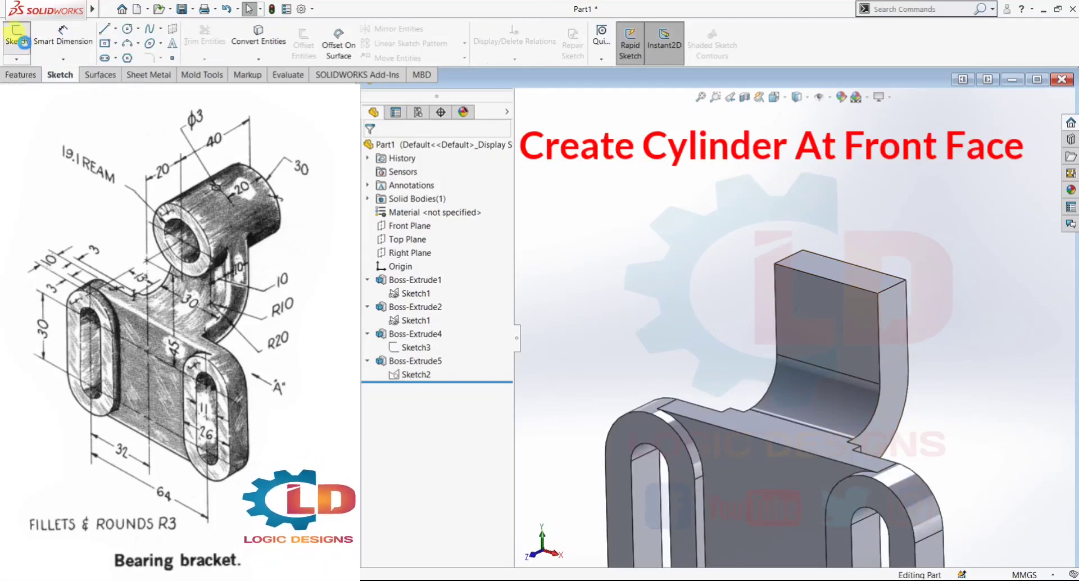
click(802, 304)
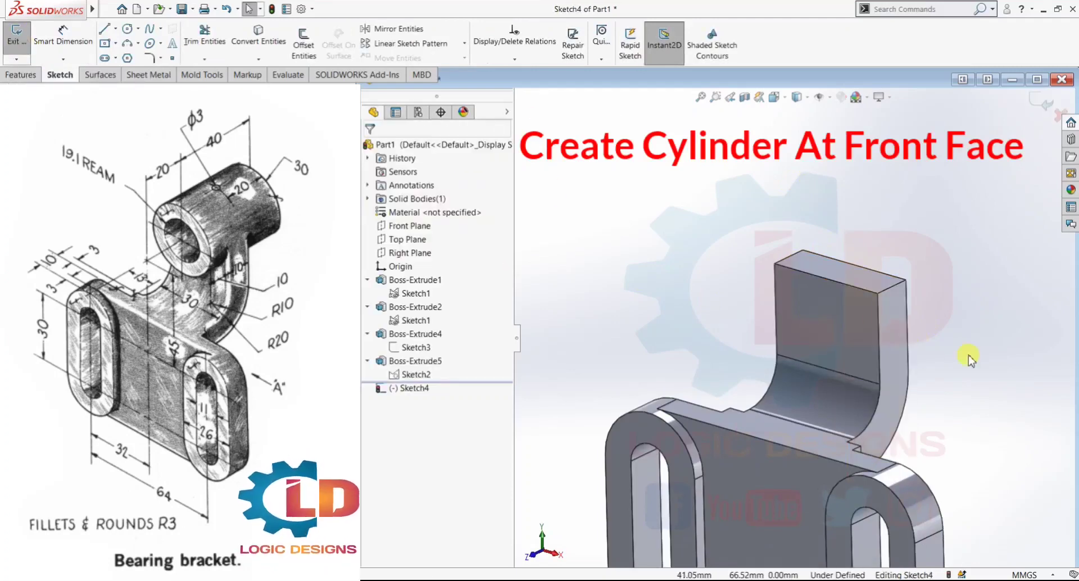
key(ctrl+8)
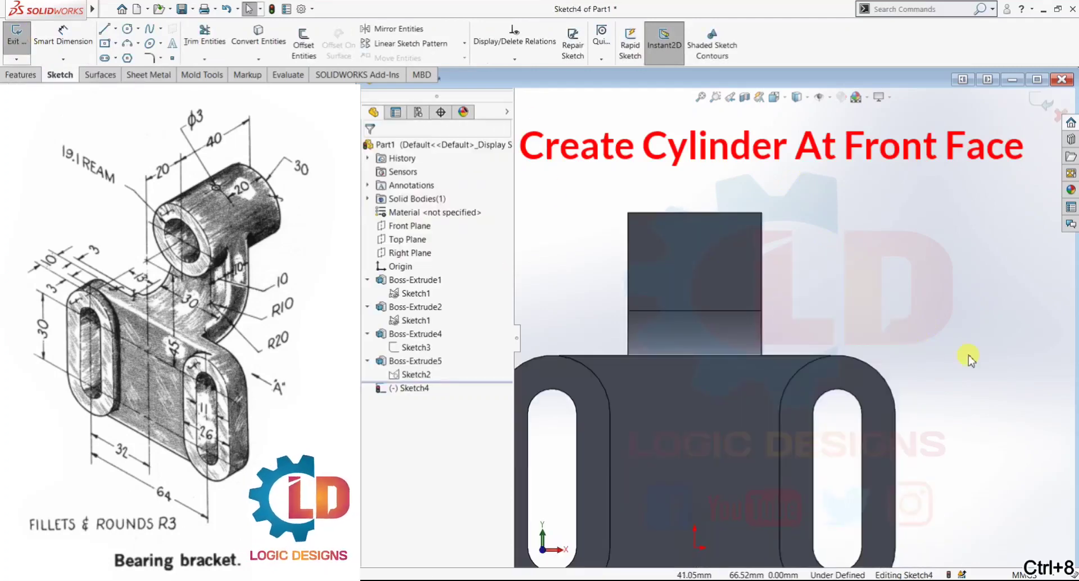
scroll(832, 287, up, 2)
scroll(717, 252, down, 1)
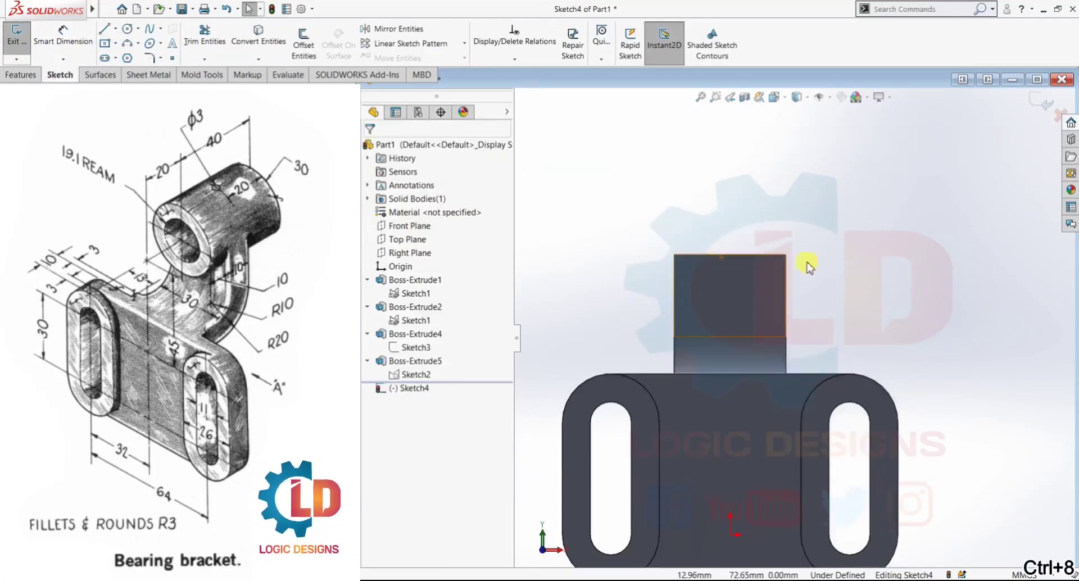
scroll(791, 254, down, 2)
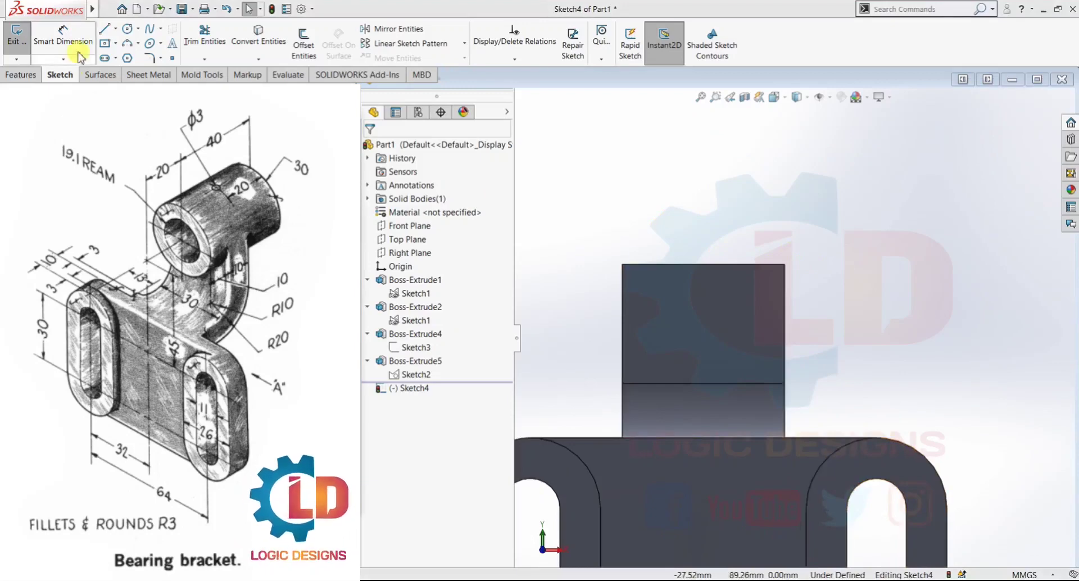
Draw a circle of 15 mm radius centred on the midpoint of the arm face's upper edge
click(127, 31)
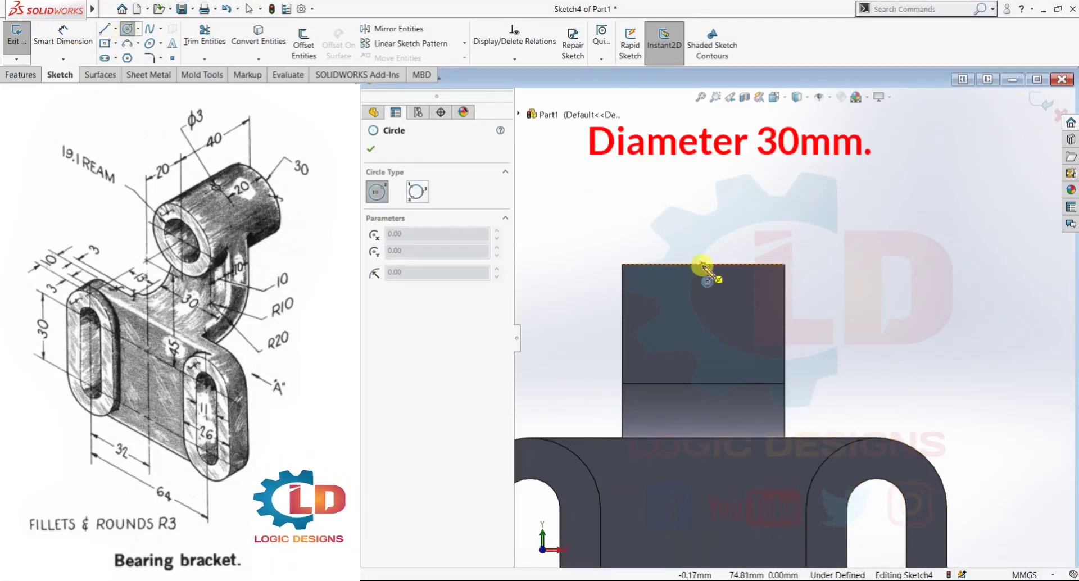
click(704, 265)
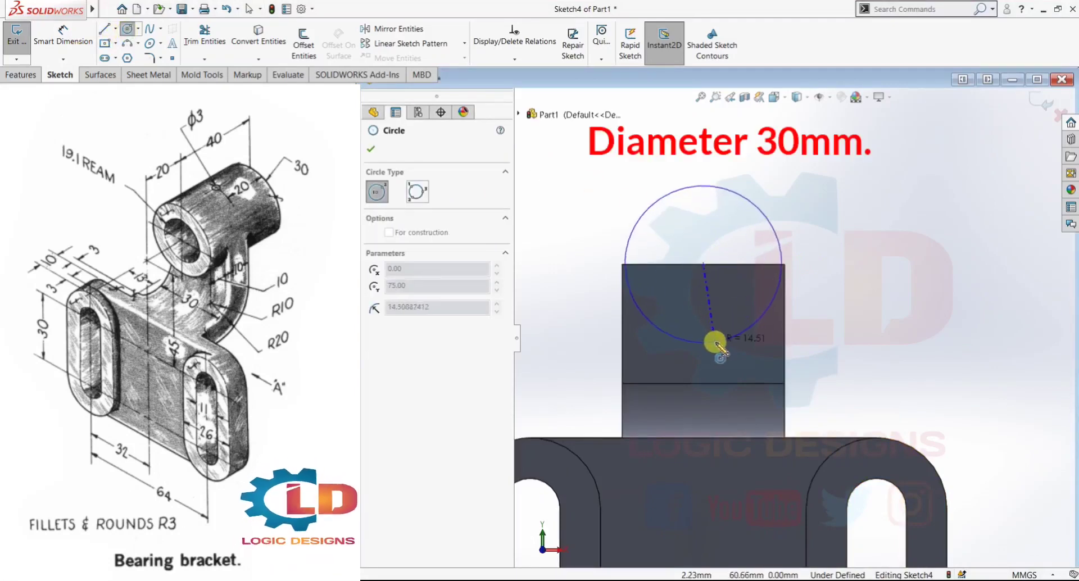
click(716, 346)
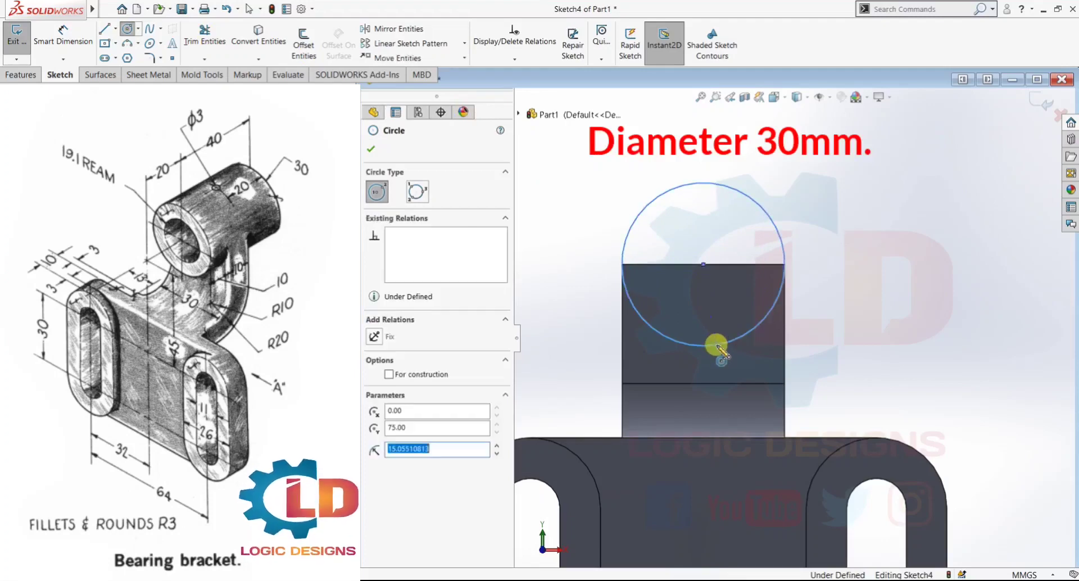
text(15)
key(Return)
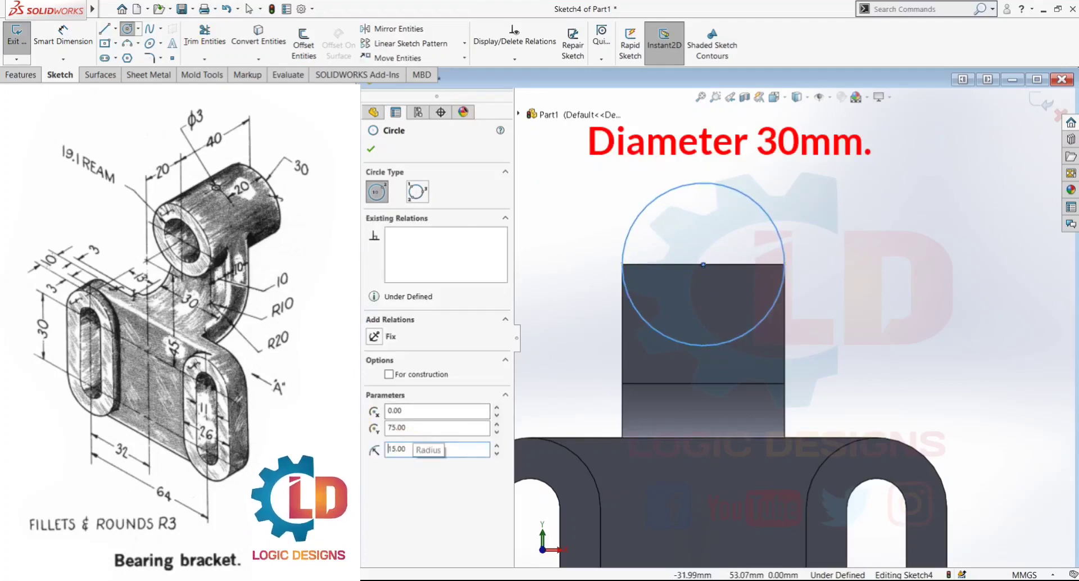
click(371, 150)
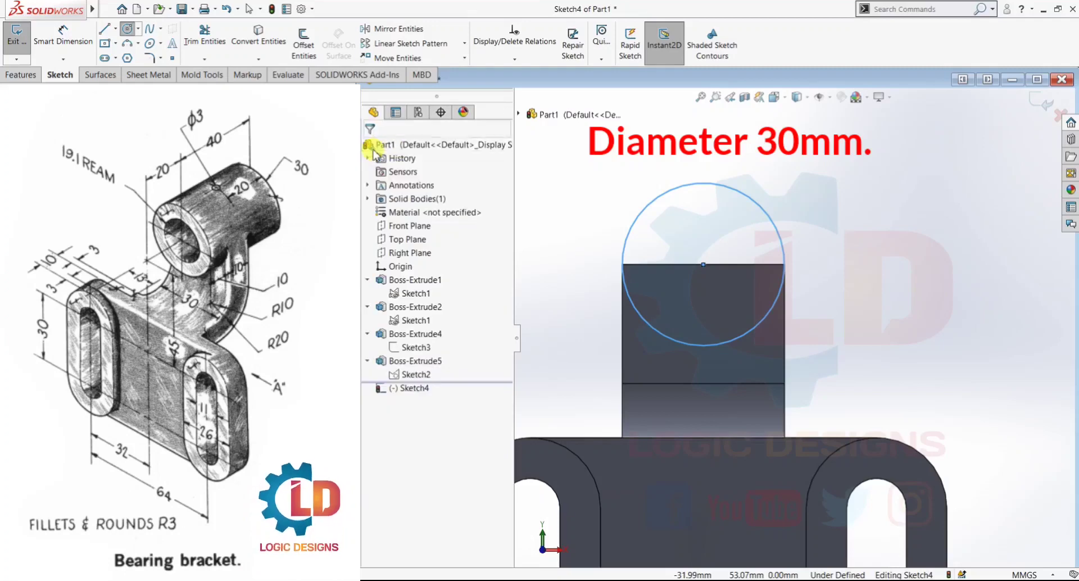
Dimension the circle's diameter as 30 mm, placing the dimension beside the arm
click(63, 35)
click(775, 219)
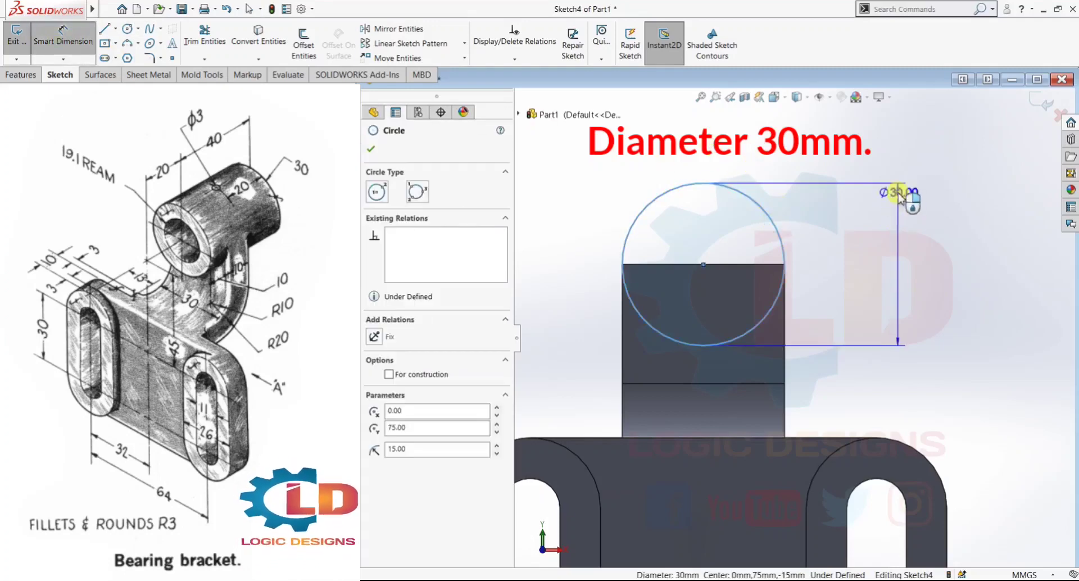
click(903, 240)
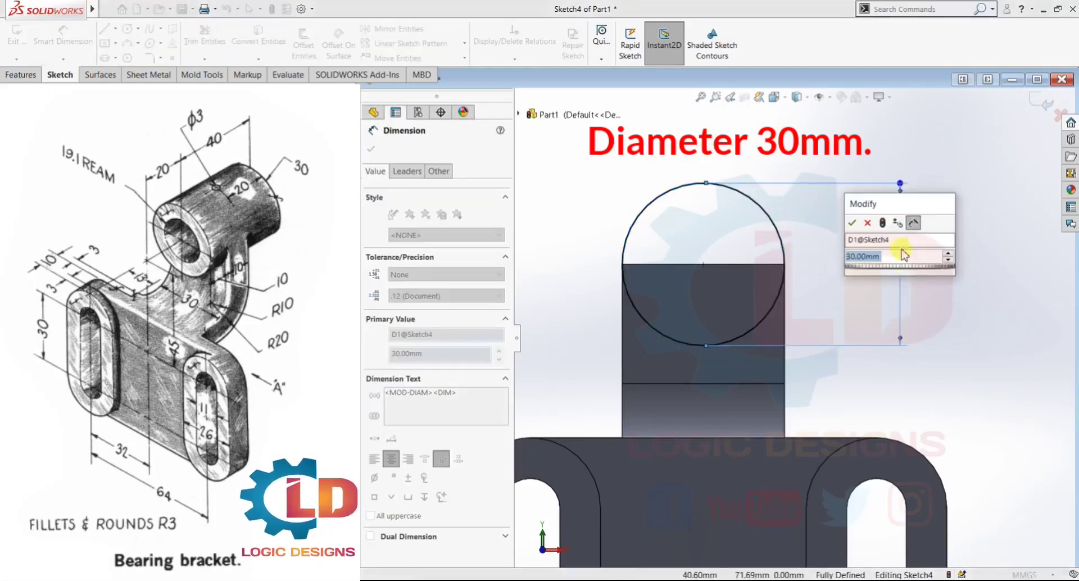
click(852, 222)
click(933, 301)
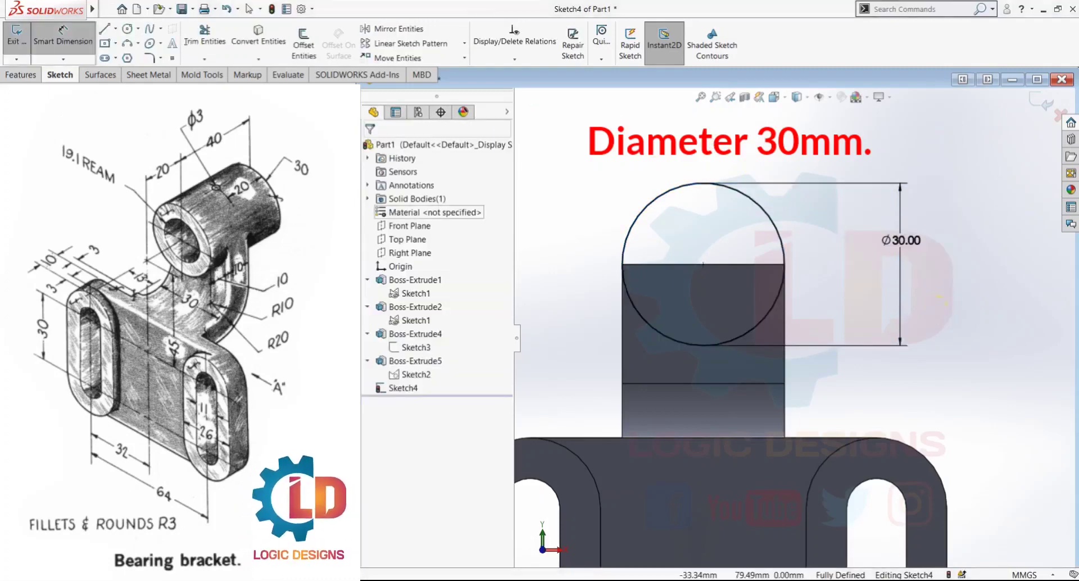
Extrude the circle as a merged Blind boss, 10 mm in Direction 1 and 40 mm in Direction 2
mouse_move(902, 321)
middle_down()
mouse_move(925, 320)
mouse_move(804, 526)
middle_up()
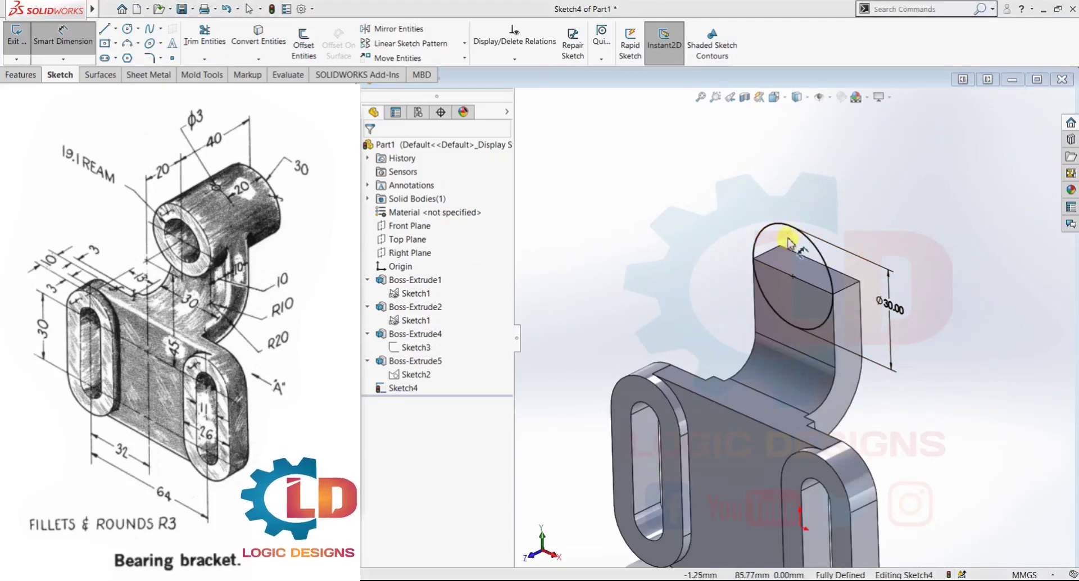
click(21, 75)
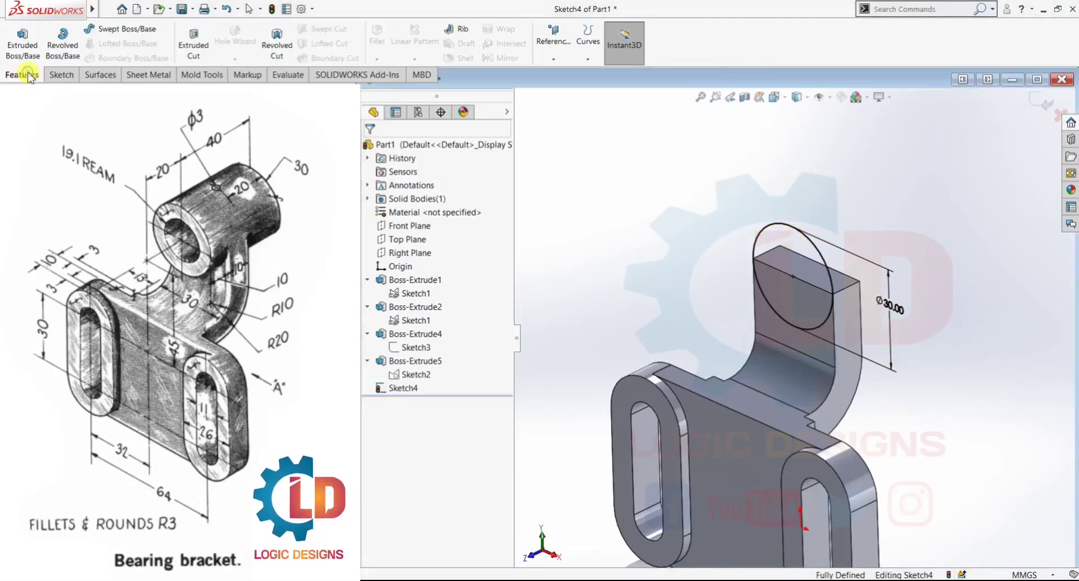
click(28, 52)
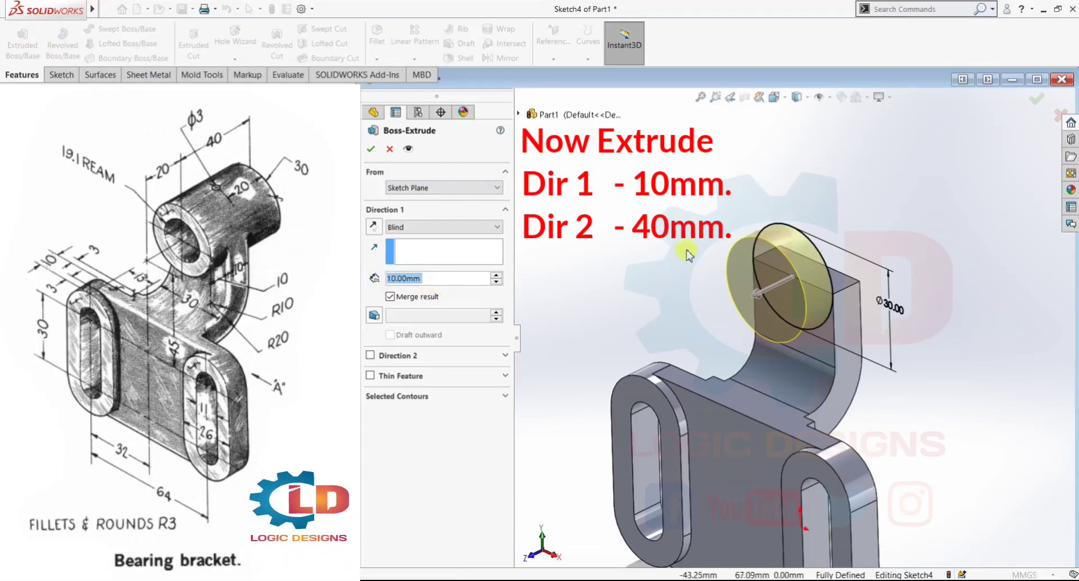
click(370, 357)
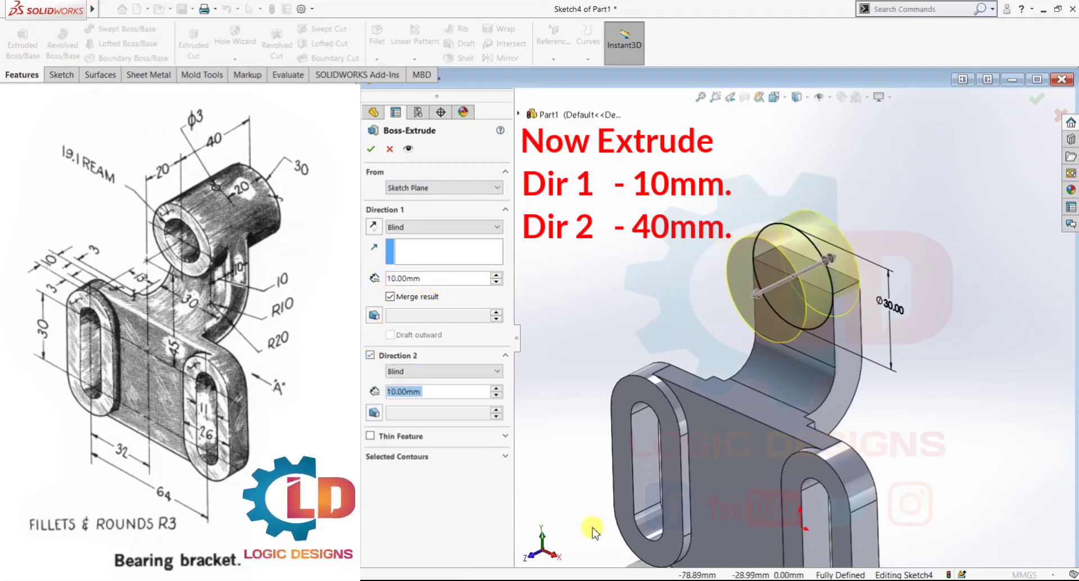
text(4)
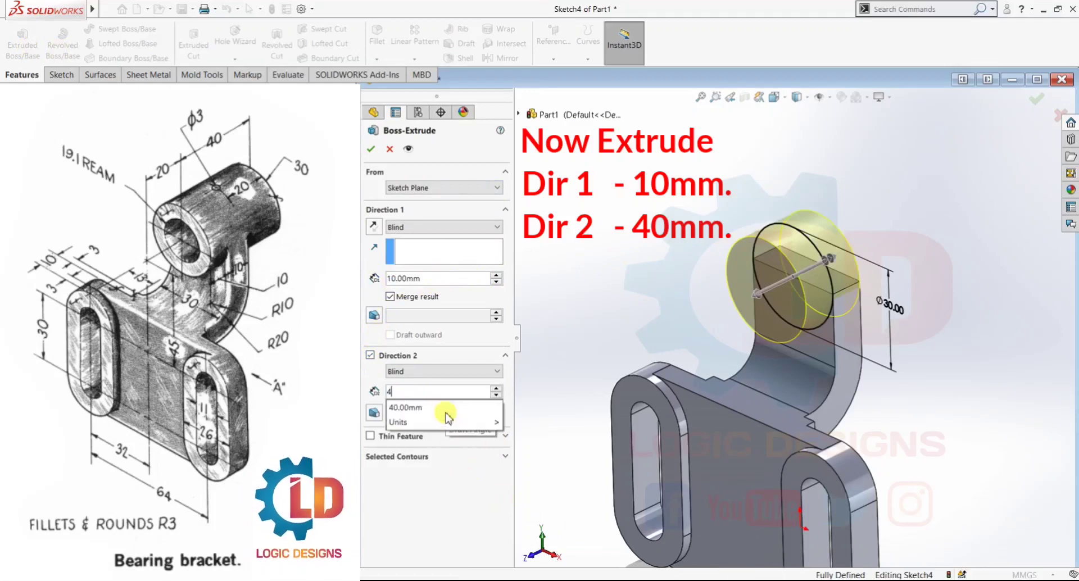
text(0)
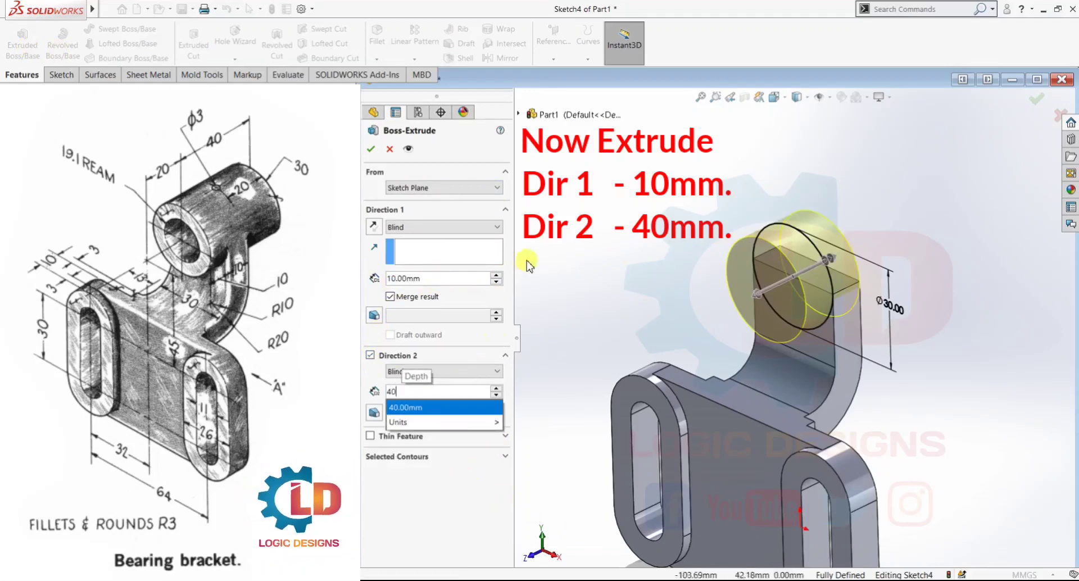
key(Return)
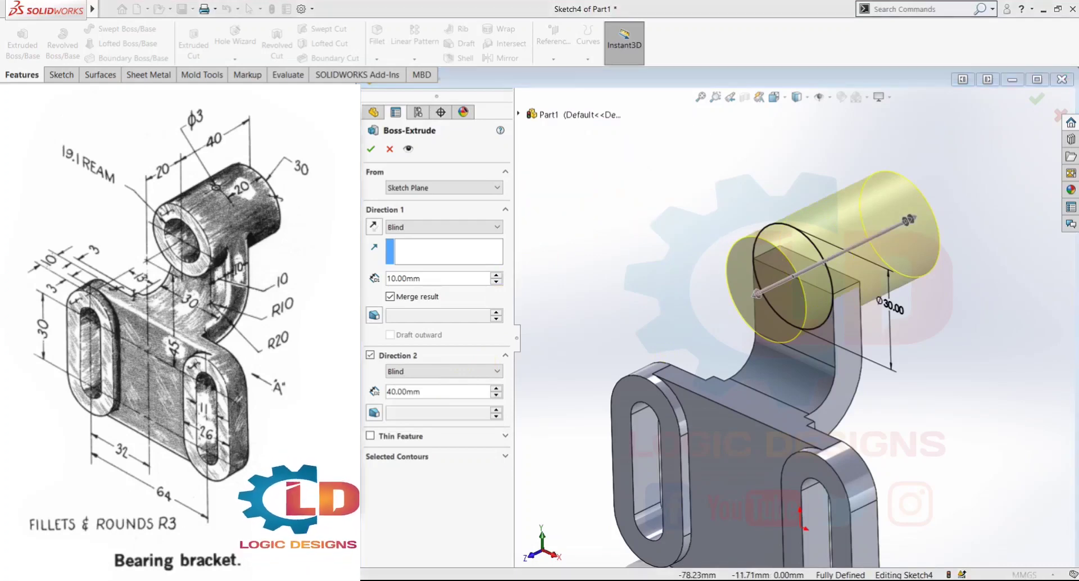
key(Return)
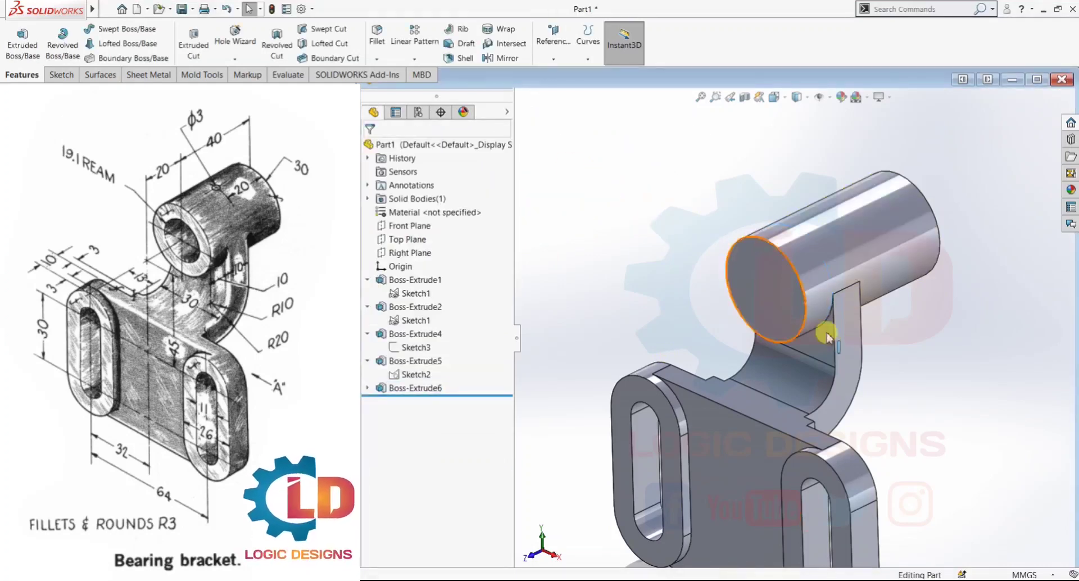
Set up a Hole Wizard ANSI Metric dowel hole with custom sizing and a 19.1 mm through hole diameter
middle_drag(908, 367, 924, 382)
scroll(925, 384, up, 2)
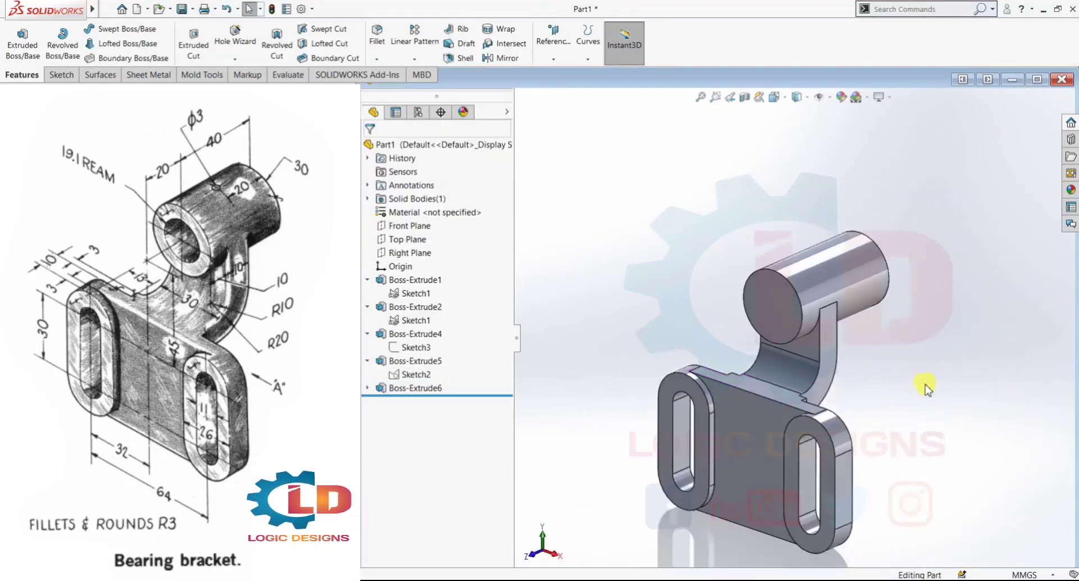
key(ctrl+8)
key(ctrl+6)
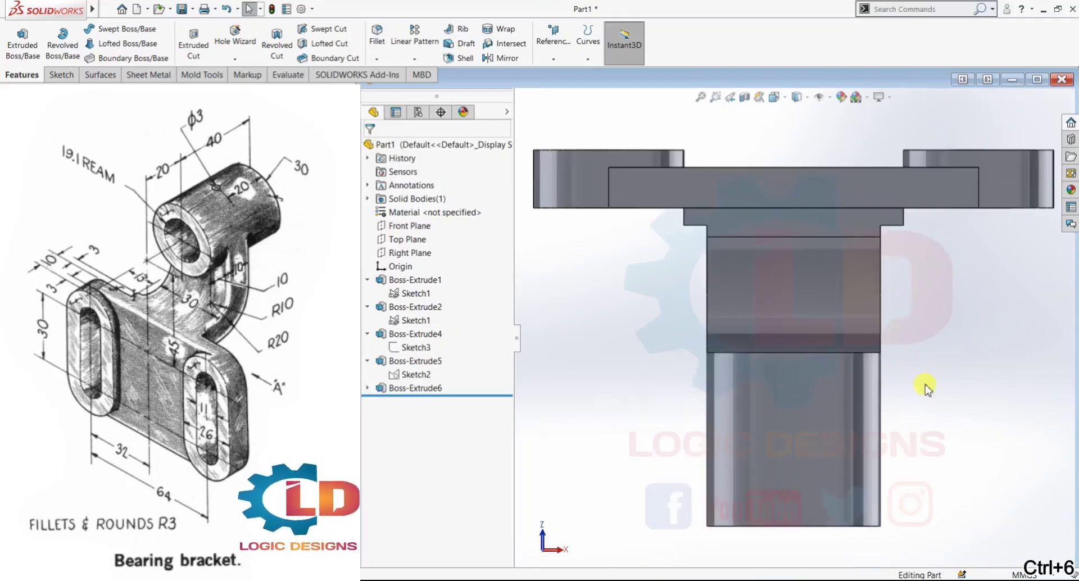
key(ctrl+7)
click(226, 39)
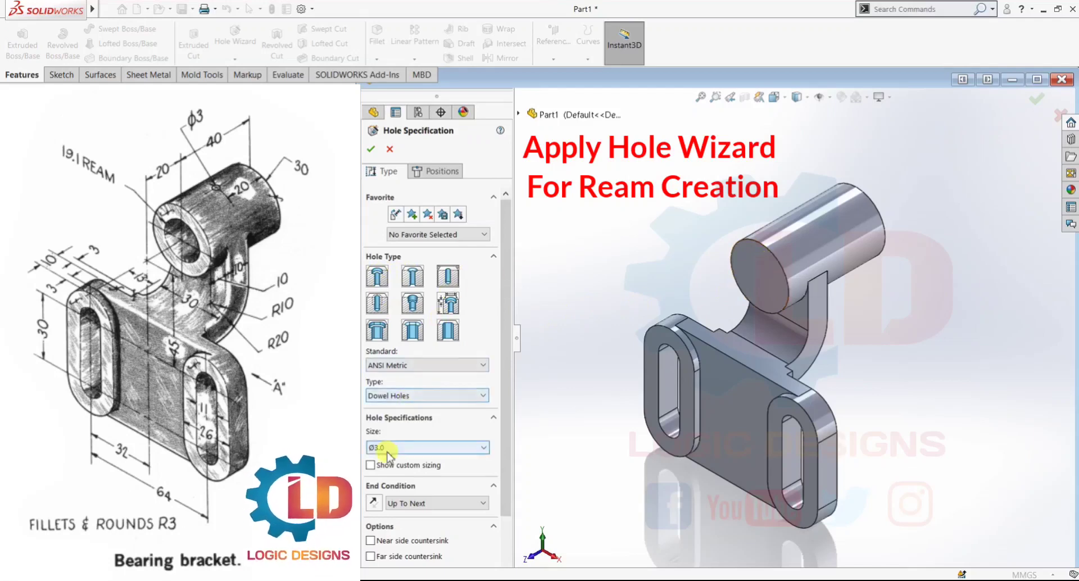
click(387, 448)
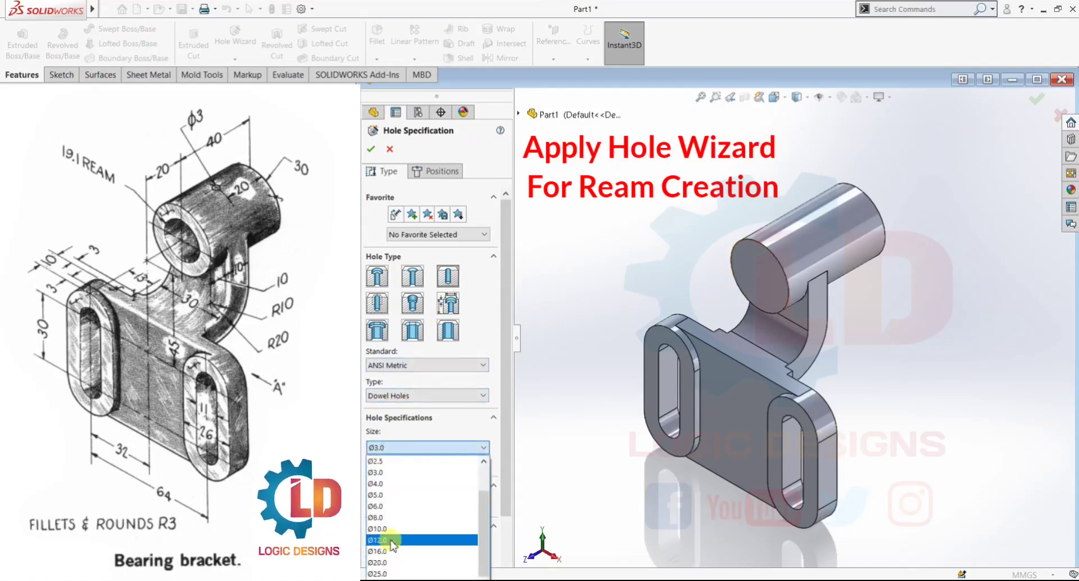
click(400, 450)
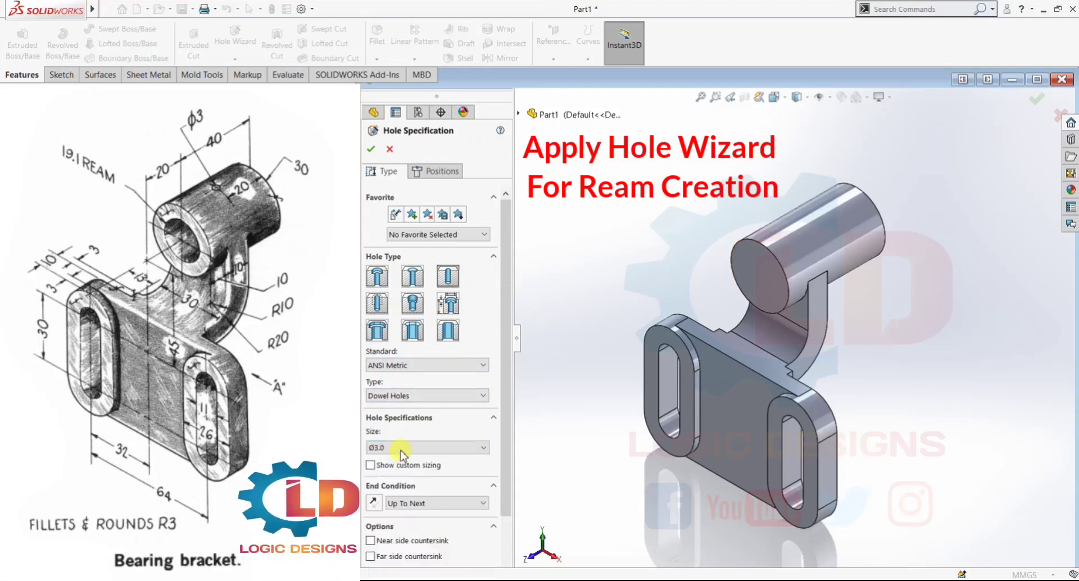
click(371, 465)
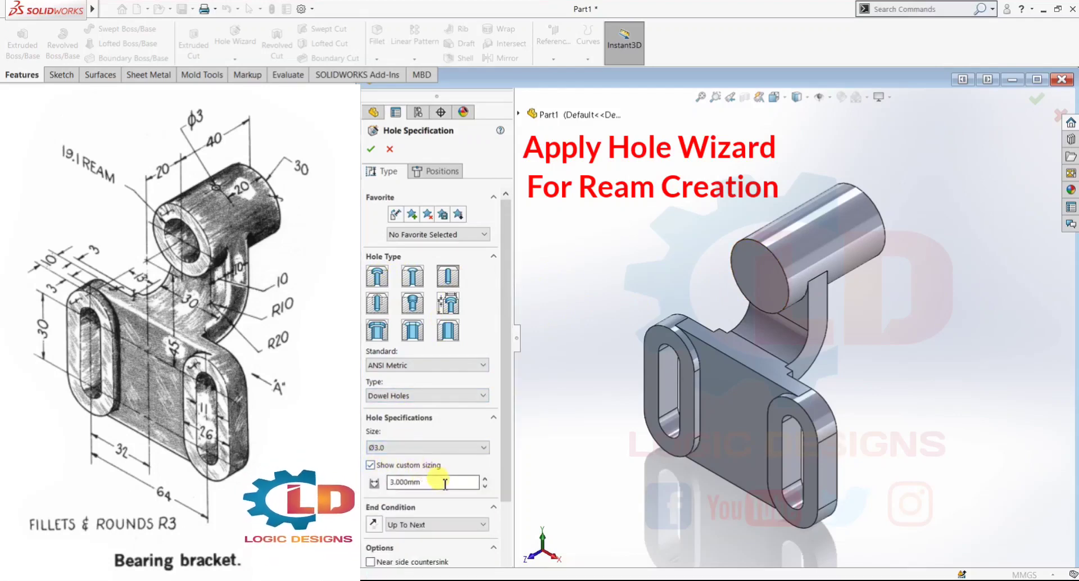
text(9.1)
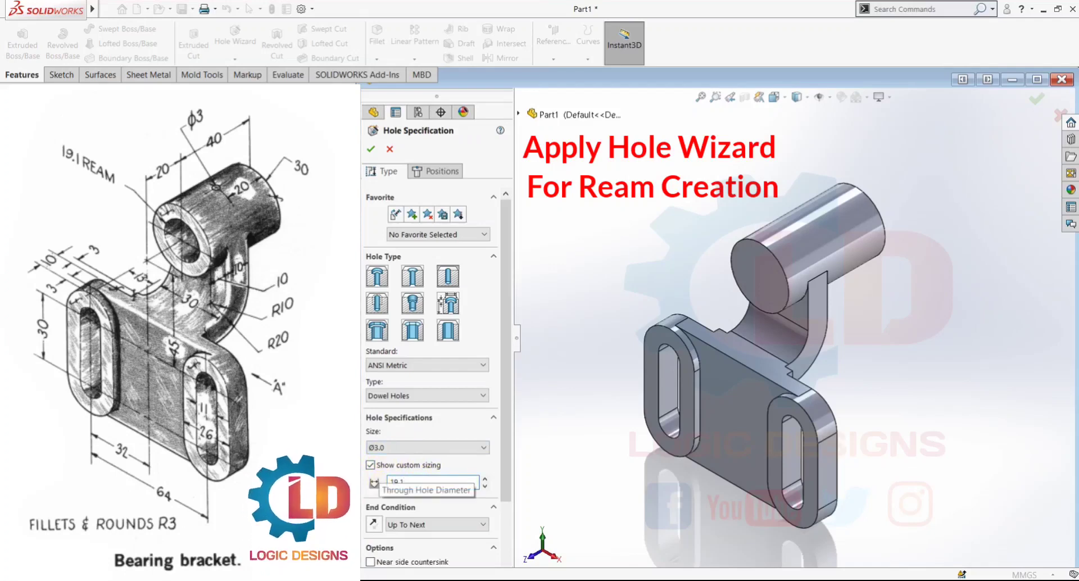
key(Return)
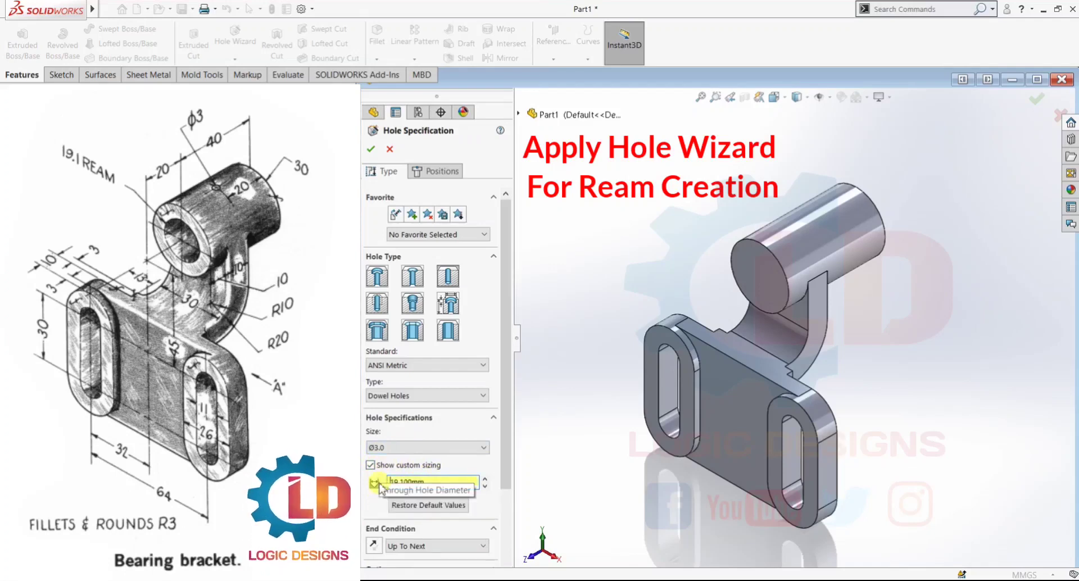
Set the hole's end condition to Blind and place it at the centre of the cylinder's front end face
scroll(453, 497, down, 2)
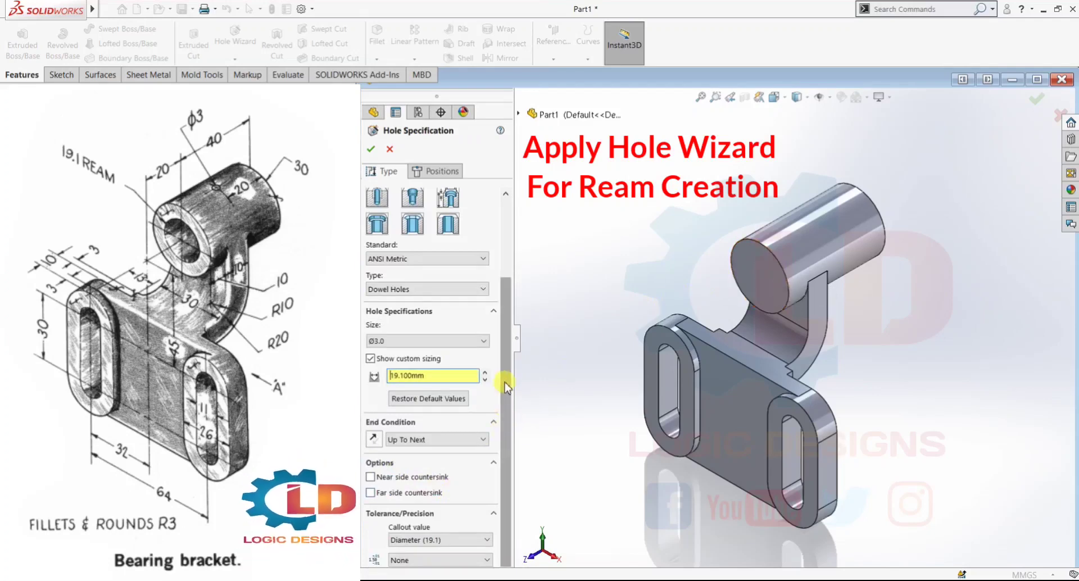
scroll(505, 387, down, 1)
click(405, 430)
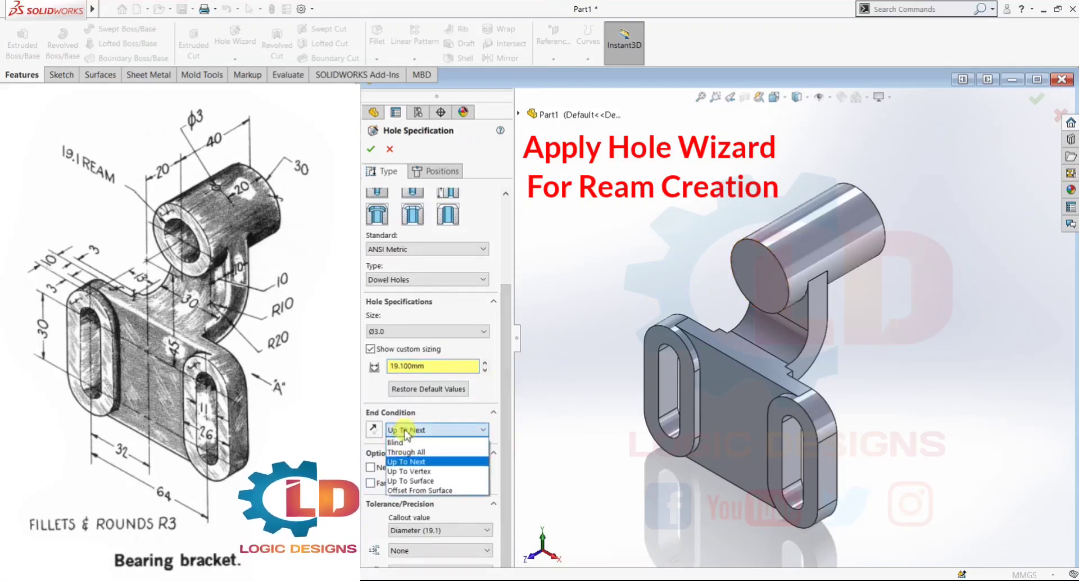
click(403, 442)
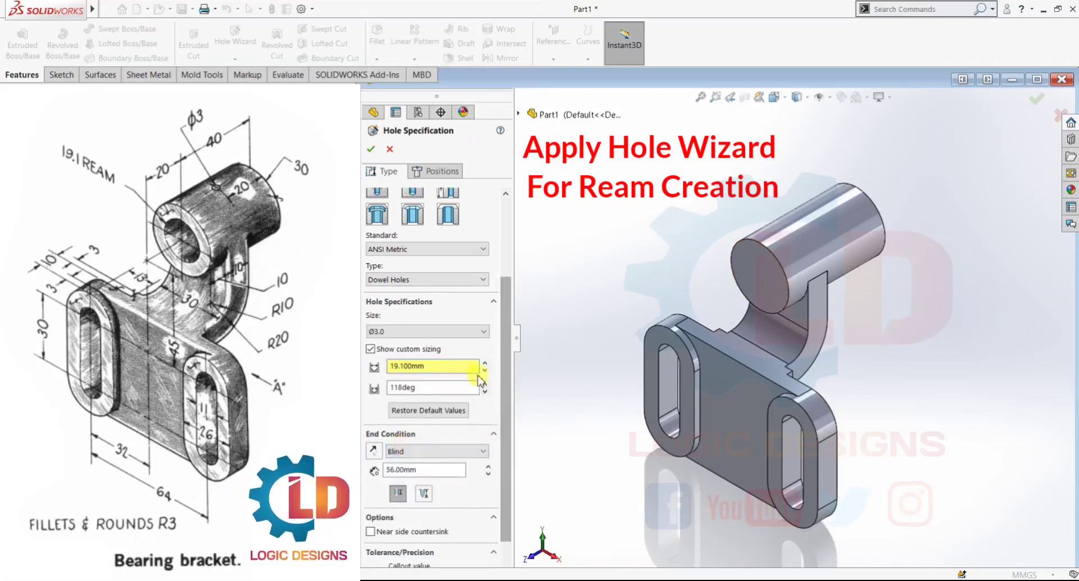
drag(506, 301, 507, 216)
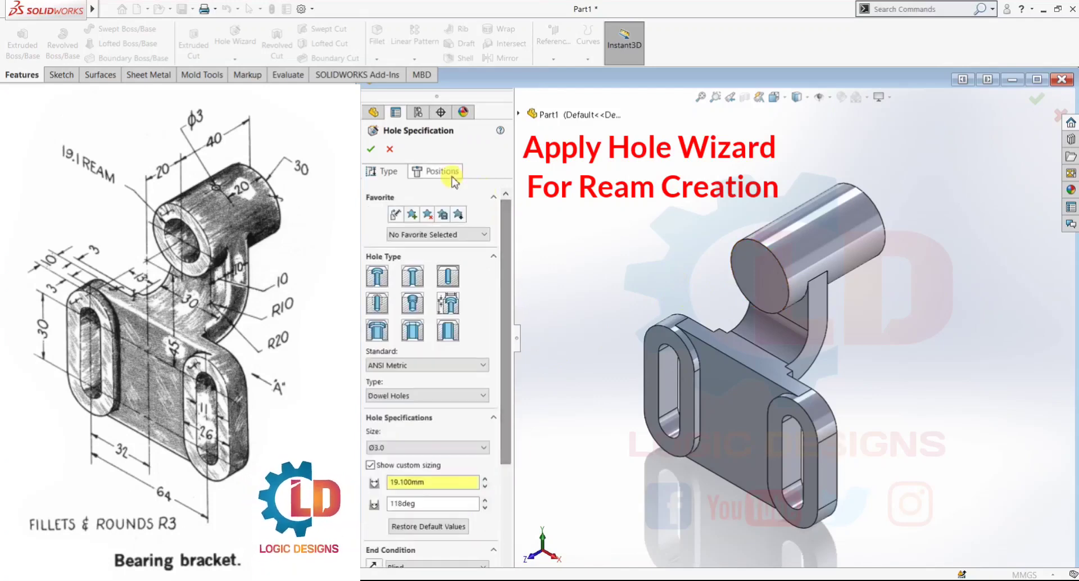
click(436, 170)
click(761, 277)
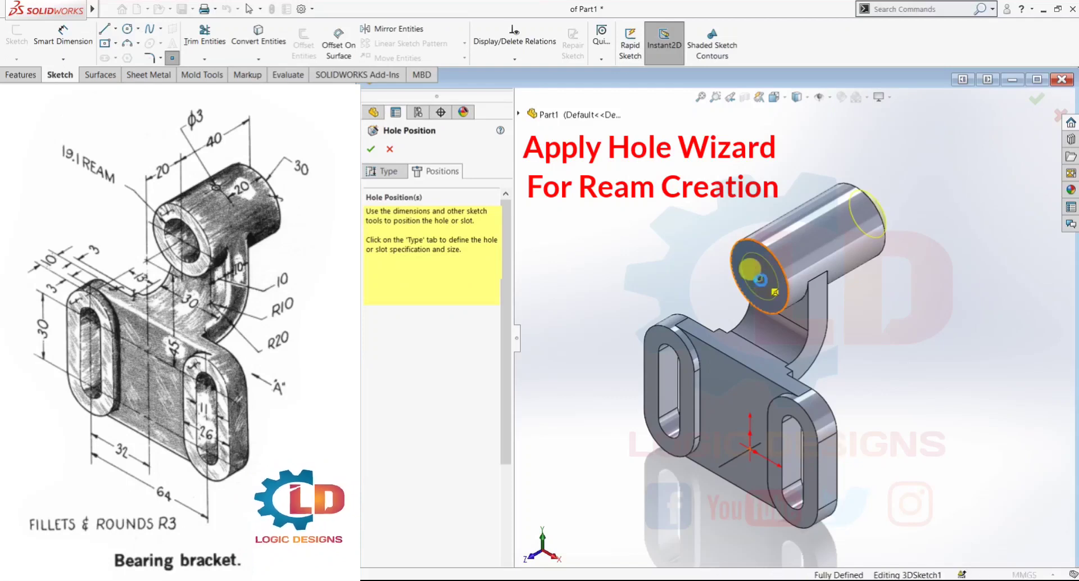
click(372, 149)
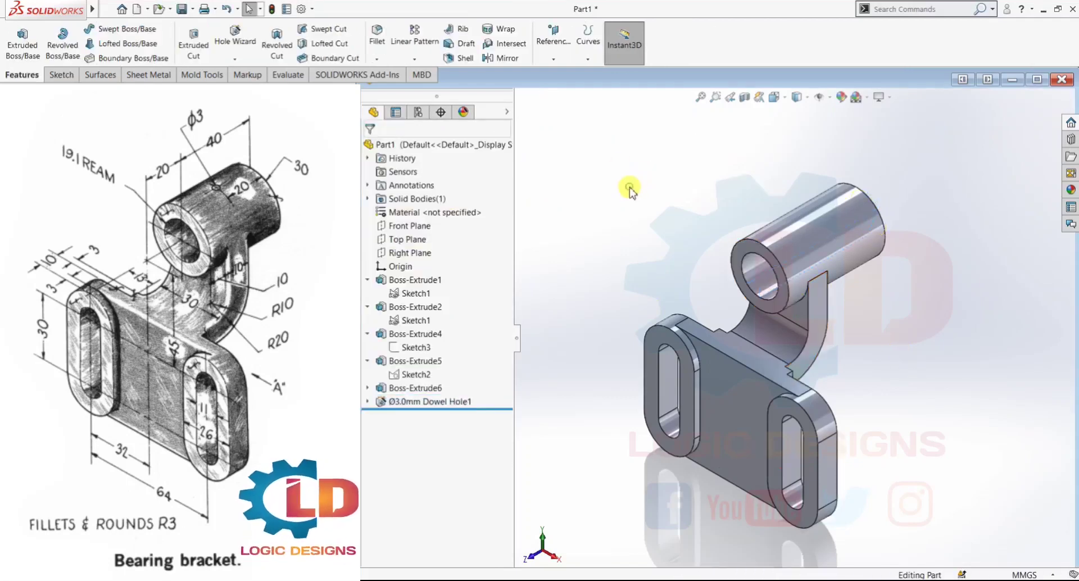
Rename the dowel hole feature as "Ø19.1mm Ream"
middle_drag(879, 429, 932, 409)
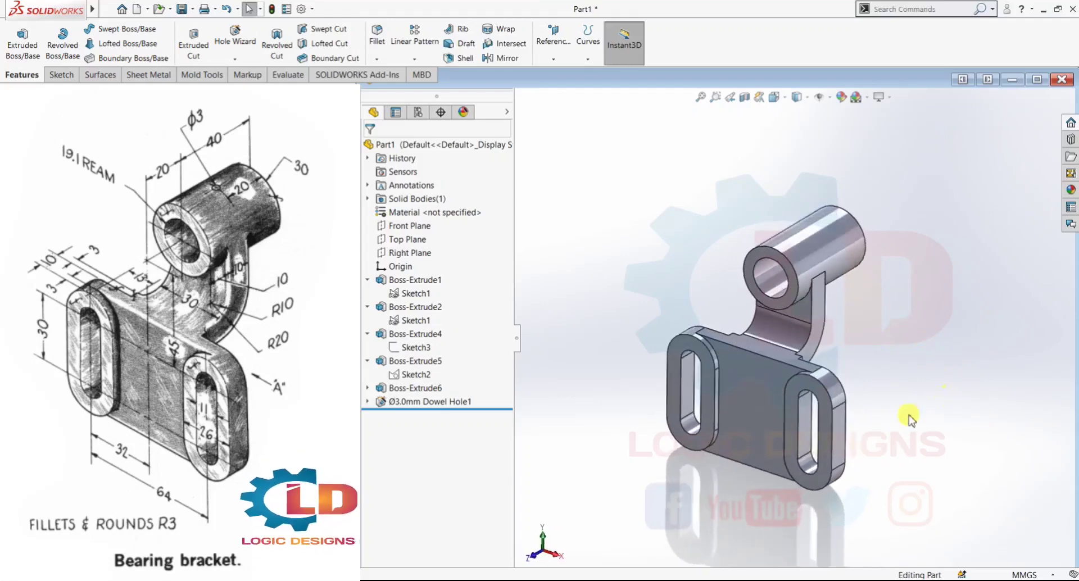
right_click(438, 402)
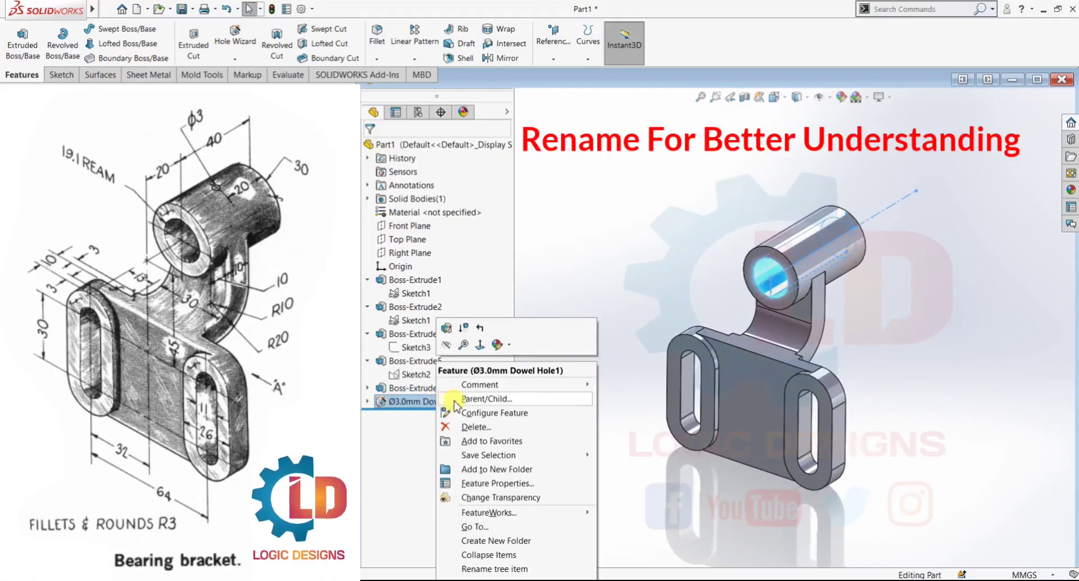
click(494, 569)
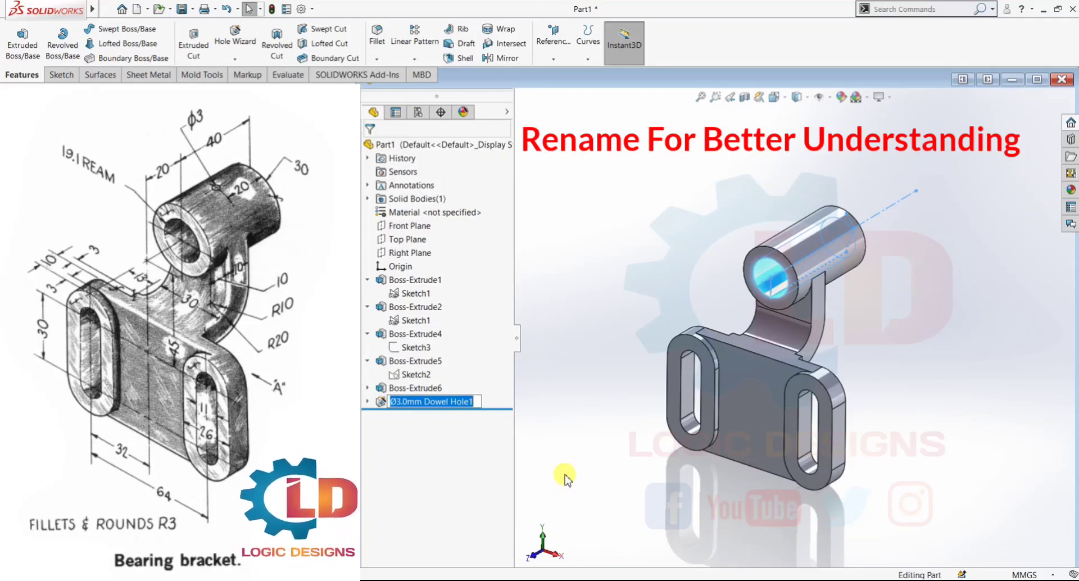
click(475, 402)
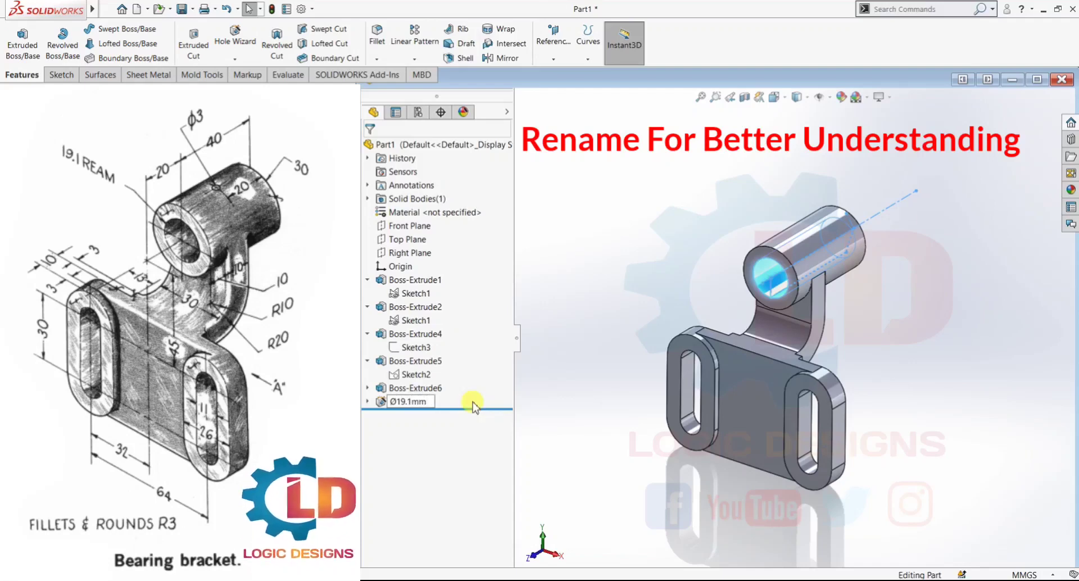
text(Ream)
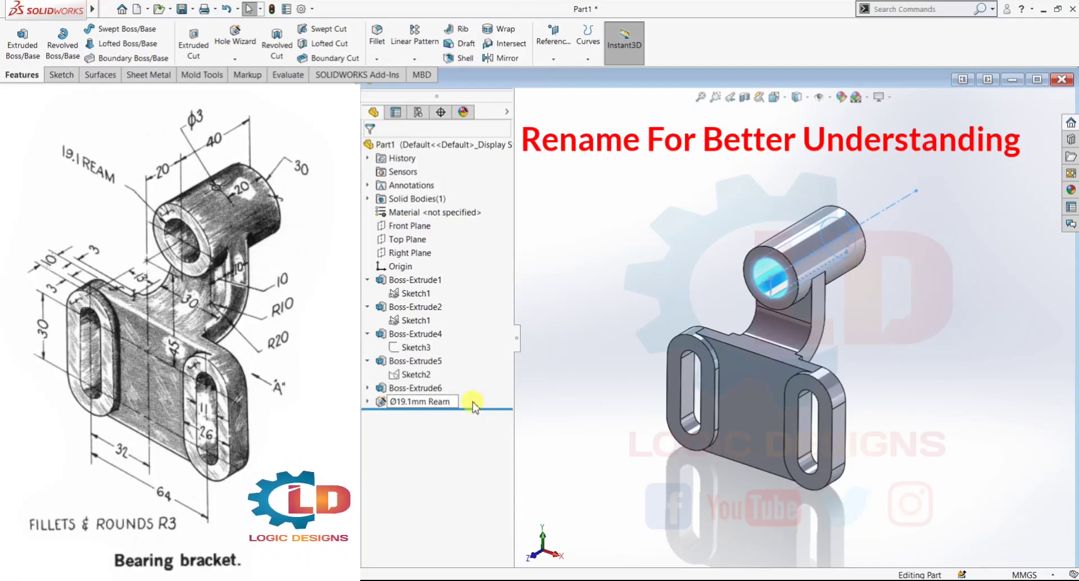
key(Return)
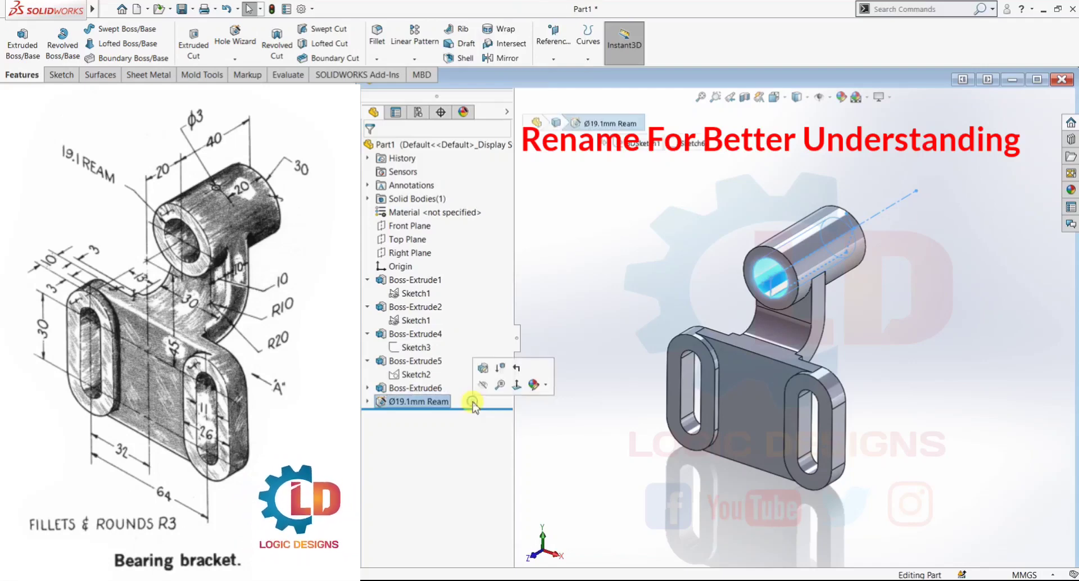
click(573, 418)
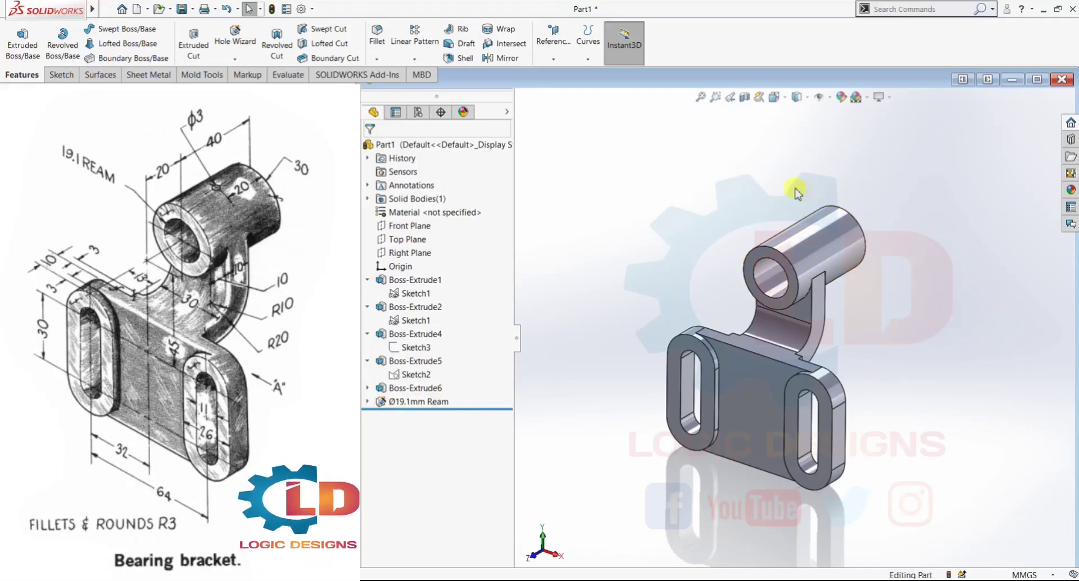
Create a reference plane offset 50 mm upward from the top face of the base plate
click(554, 42)
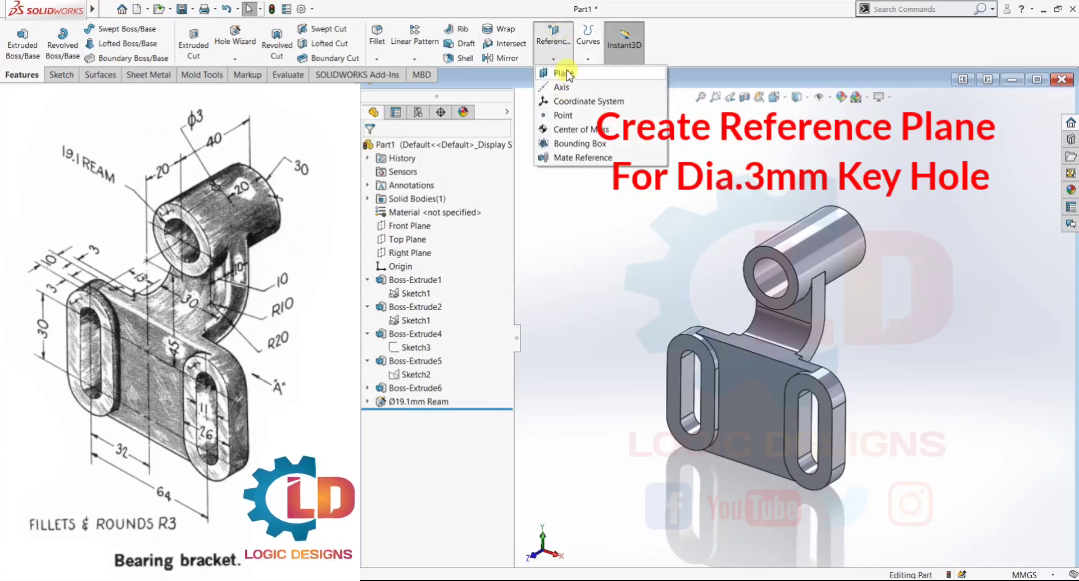
click(564, 74)
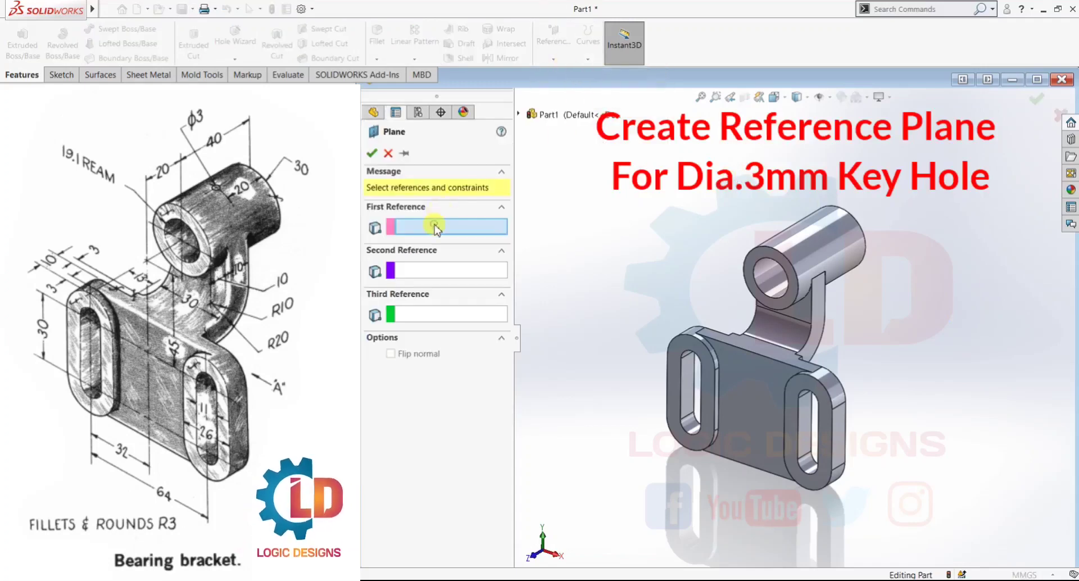
click(751, 343)
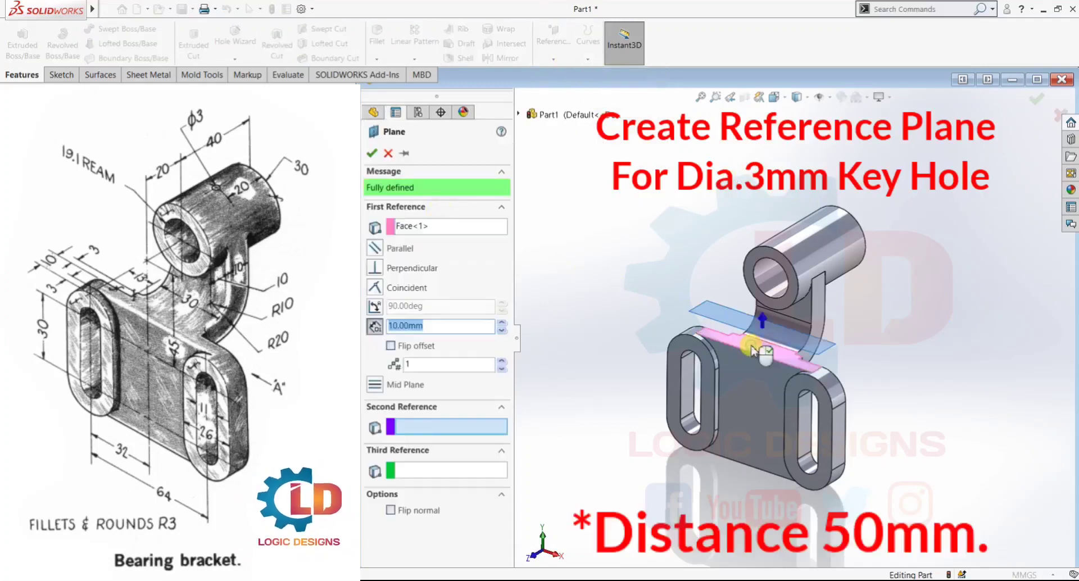
text(5)
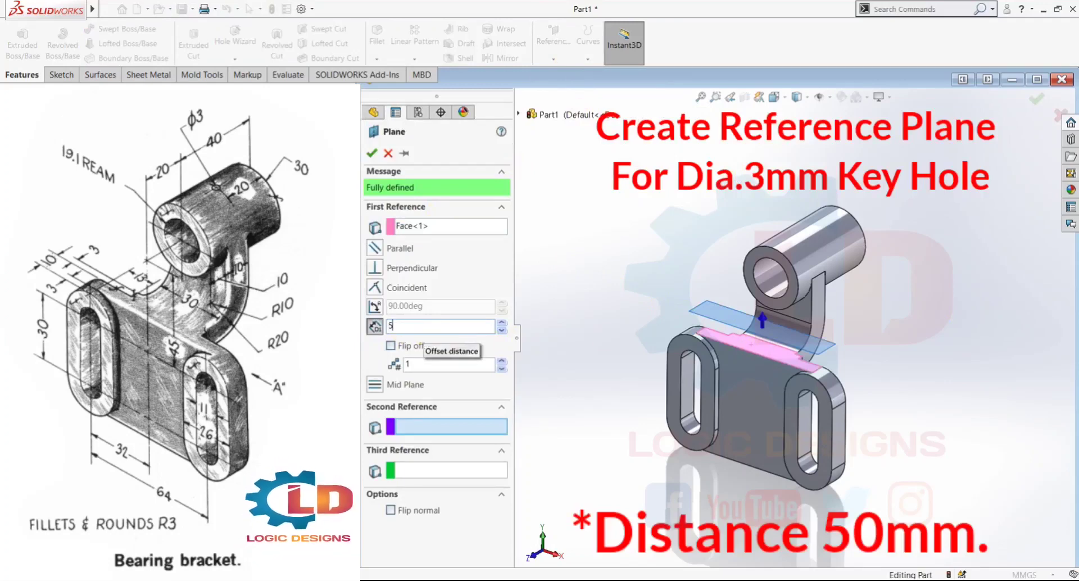
text(0)
key(Return)
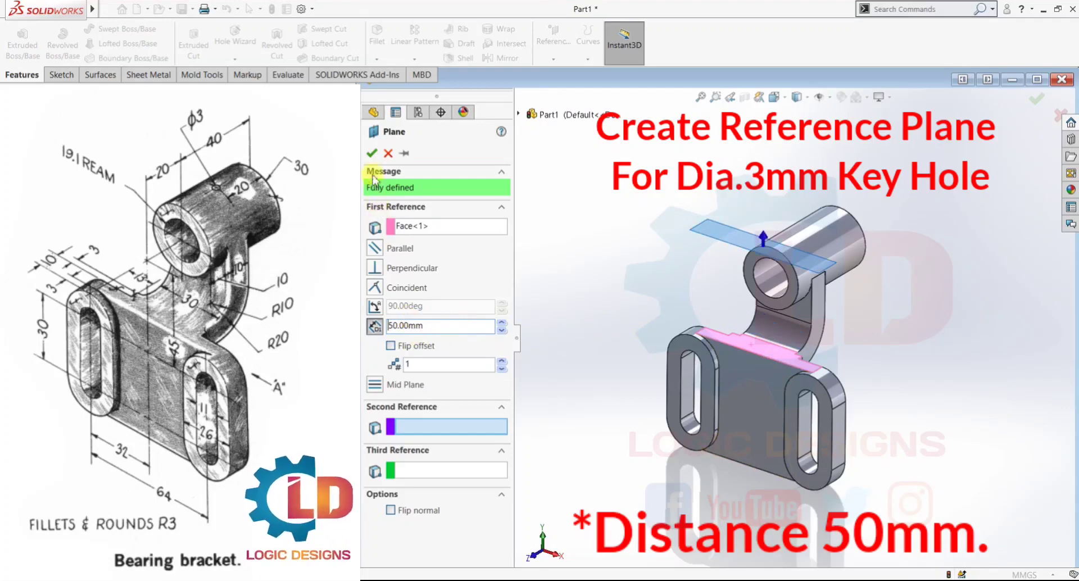
click(372, 153)
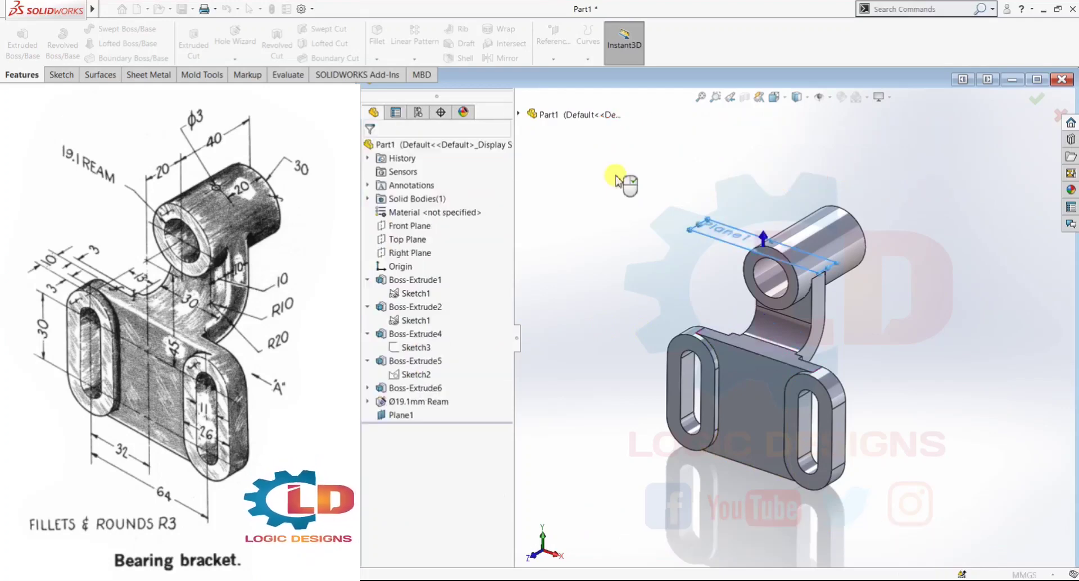
Enlarge the new reference plane's boundary so that it extends over the full length of the cylinder
click(712, 235)
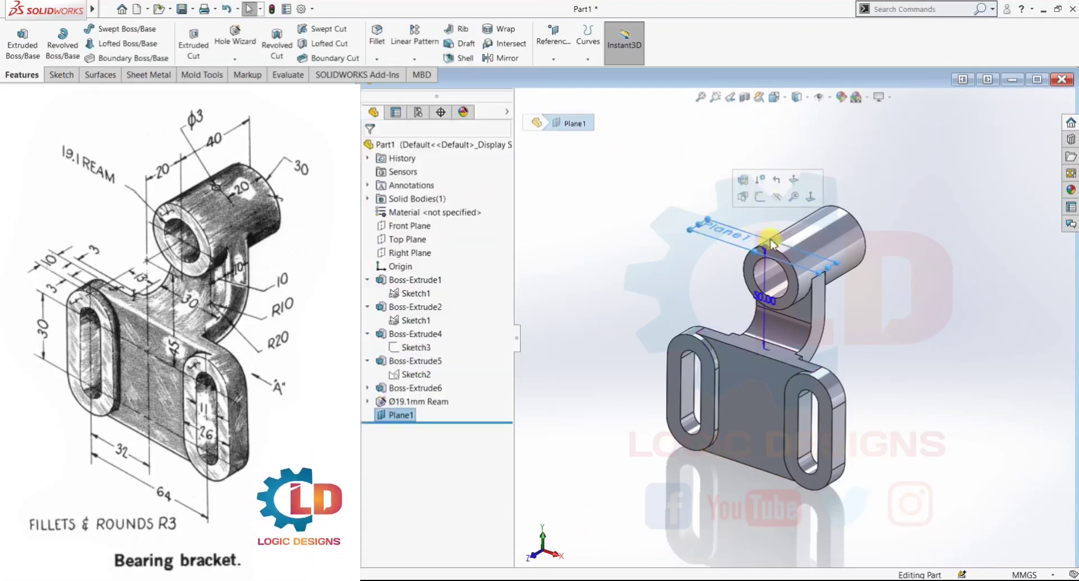
drag(772, 240, 900, 168)
click(933, 306)
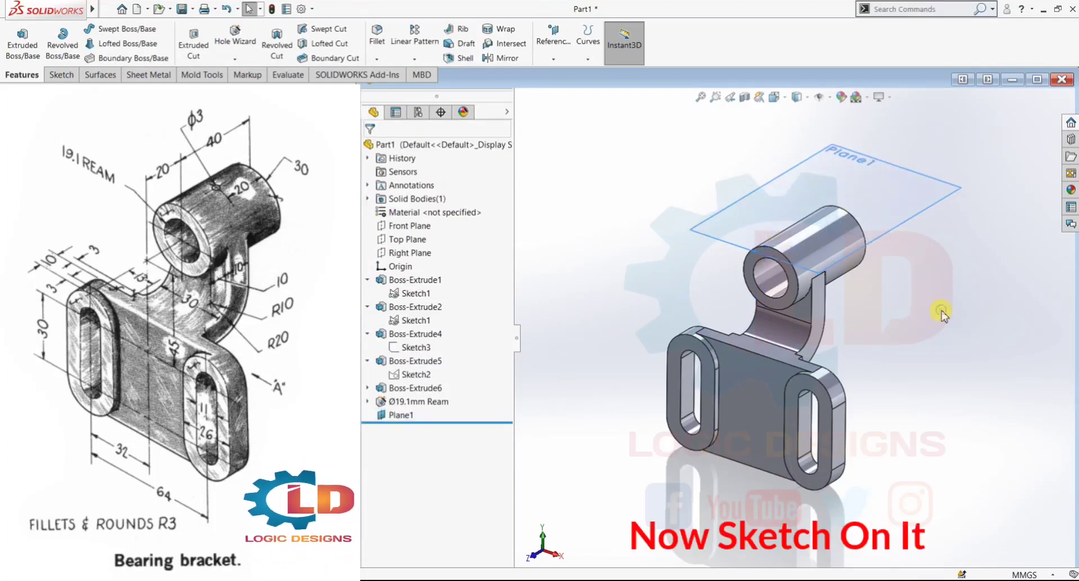
Start a new sketch on the offset plane and view it face-on
click(60, 75)
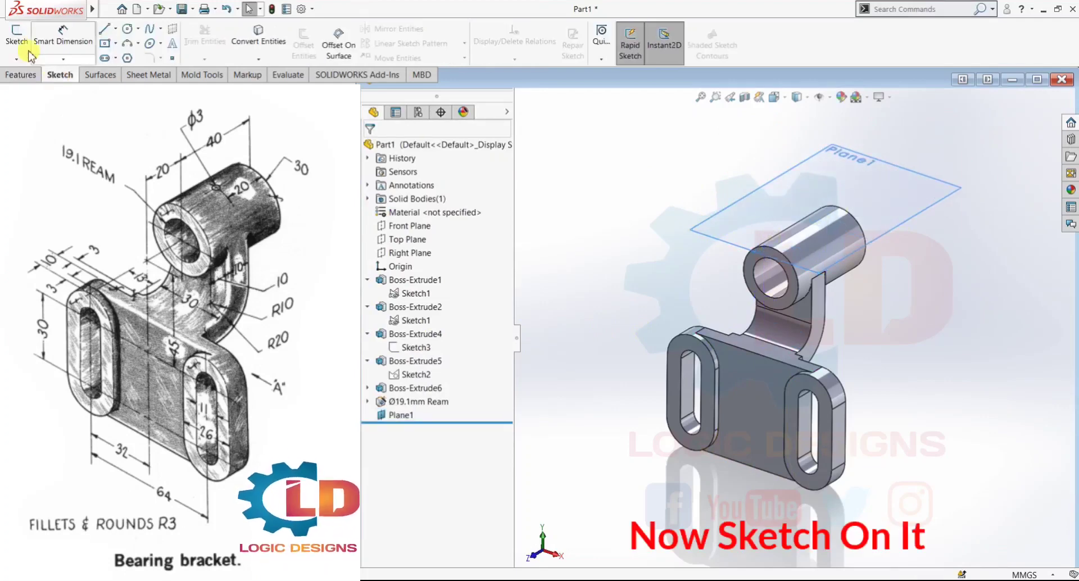
click(16, 35)
click(795, 181)
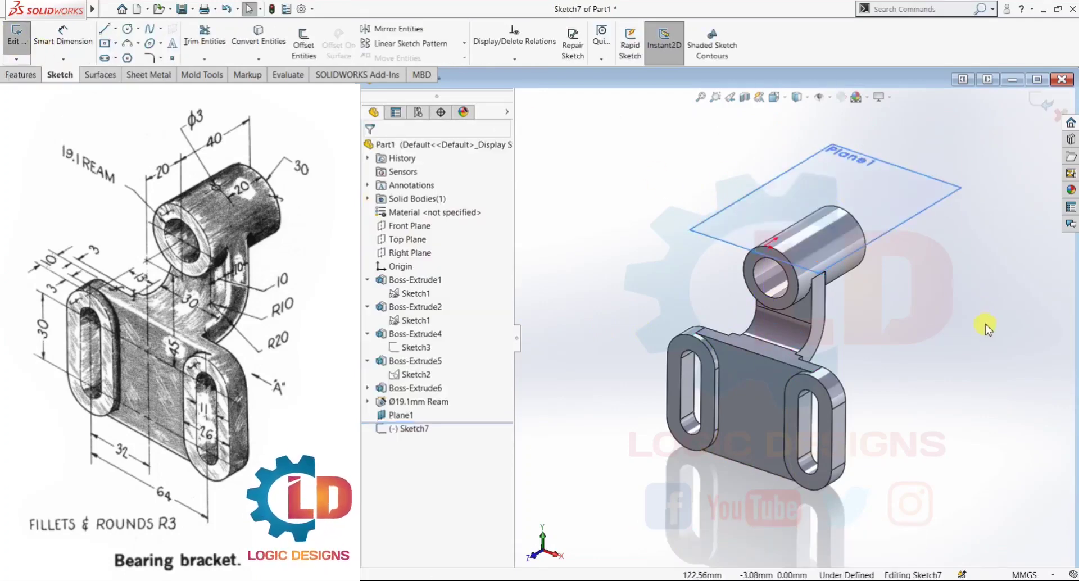
key(ctrl+8)
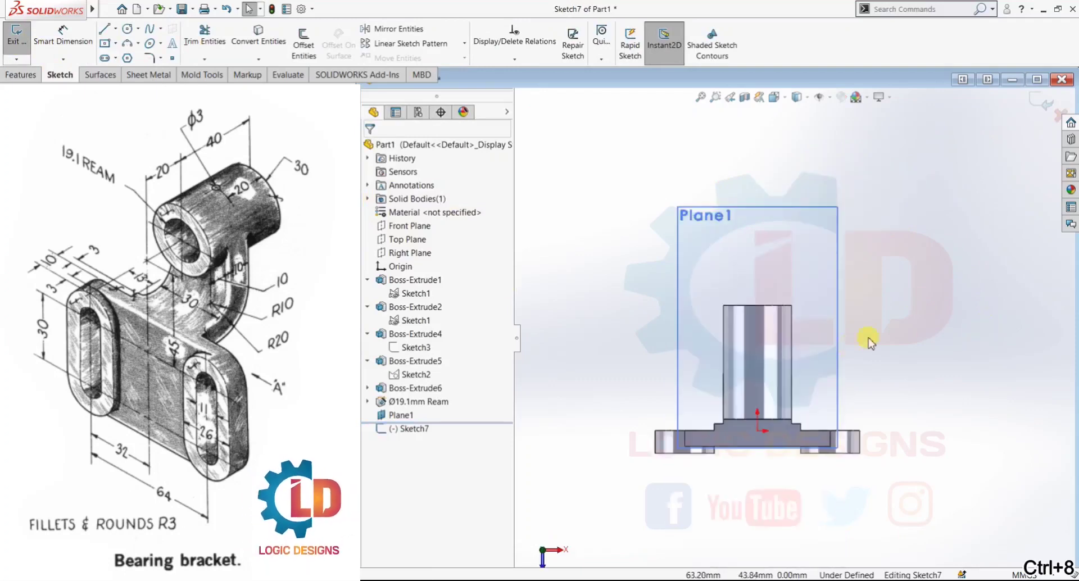
scroll(863, 345, down, 2)
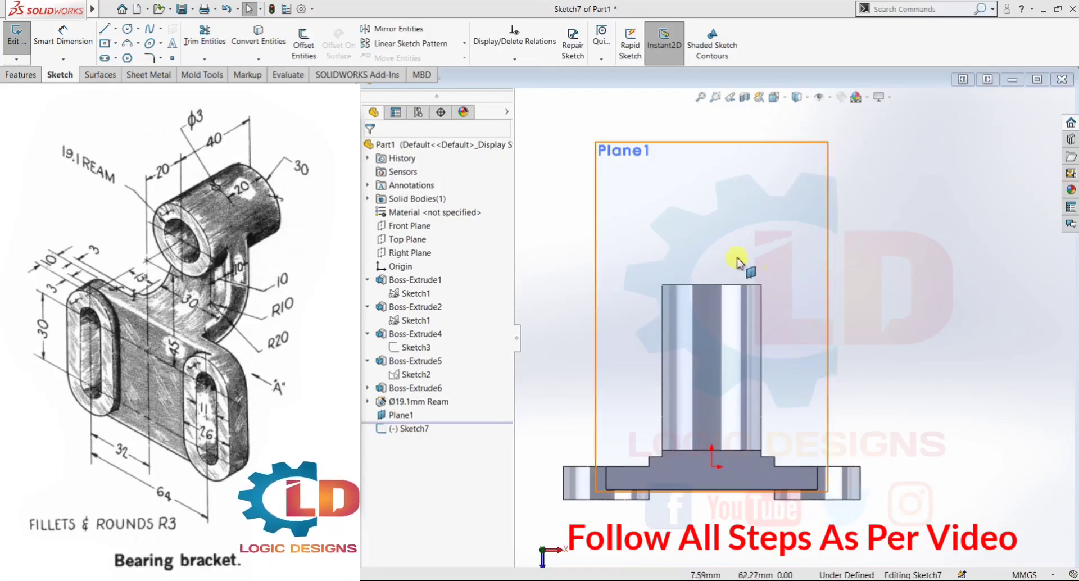
Sketch a vertical construction line from the midpoint of the cylinder's free end edge along its axis
click(927, 284)
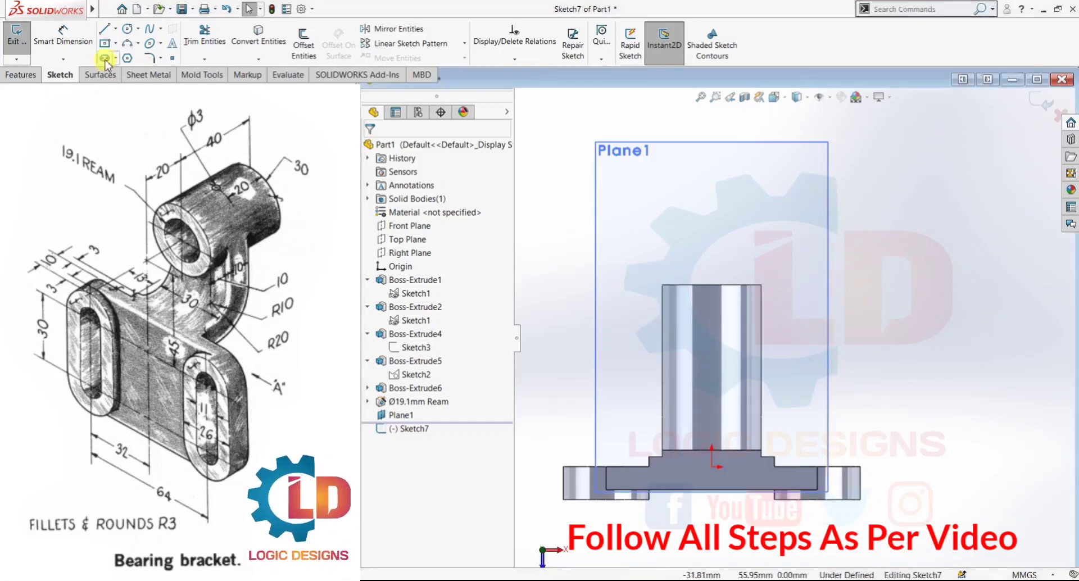
click(116, 28)
click(120, 58)
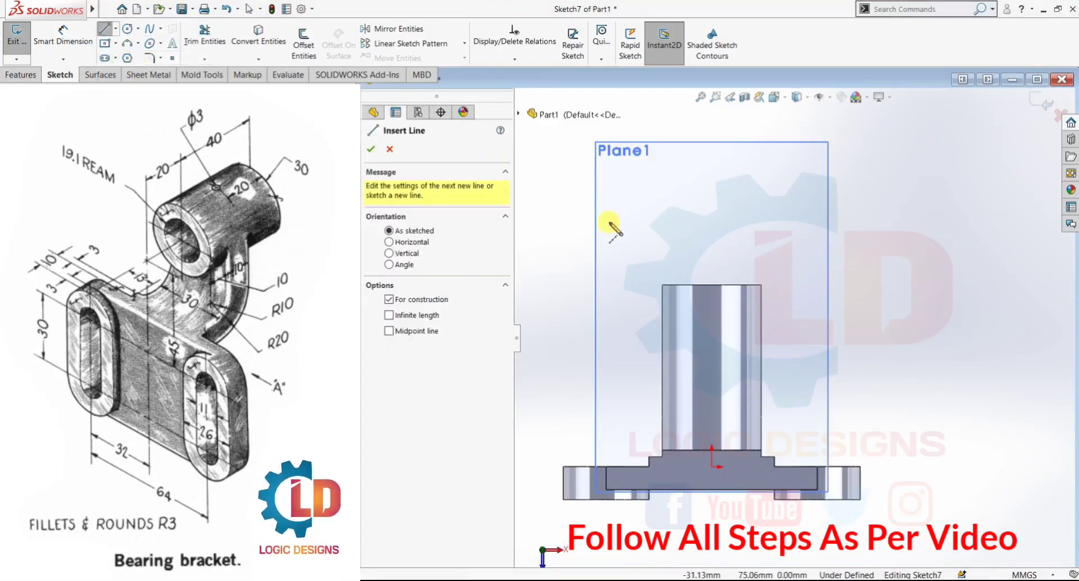
drag(711, 285, 713, 373)
key(Escape)
Dimension the construction line's length and set it to 20 mm
click(60, 43)
click(709, 323)
click(894, 340)
text(20)
key(Return)
key(Escape)
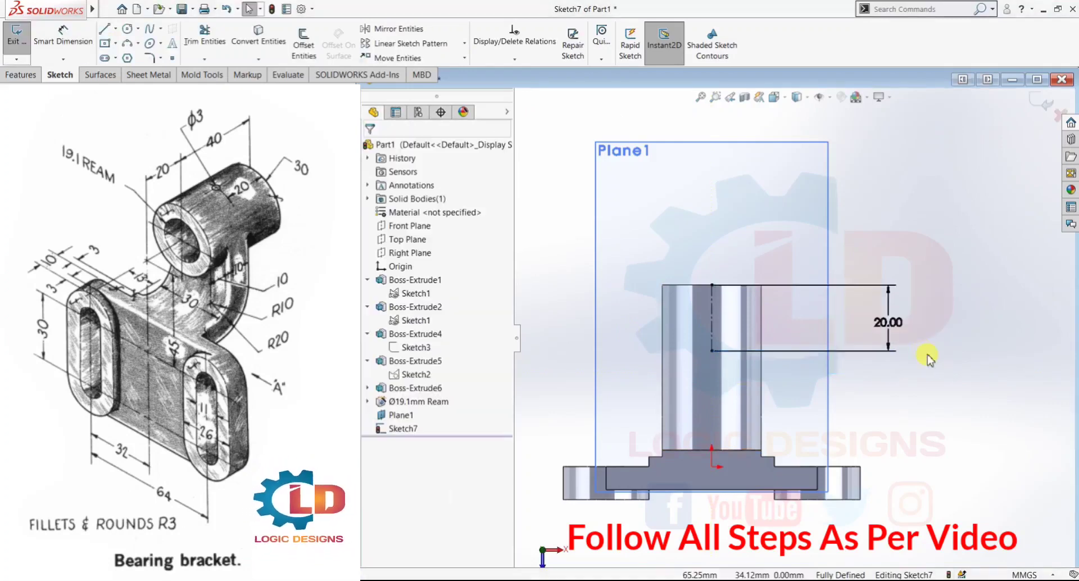
Place a sketch point at the inner end of the 20 mm construction line and exit the sketch
click(172, 58)
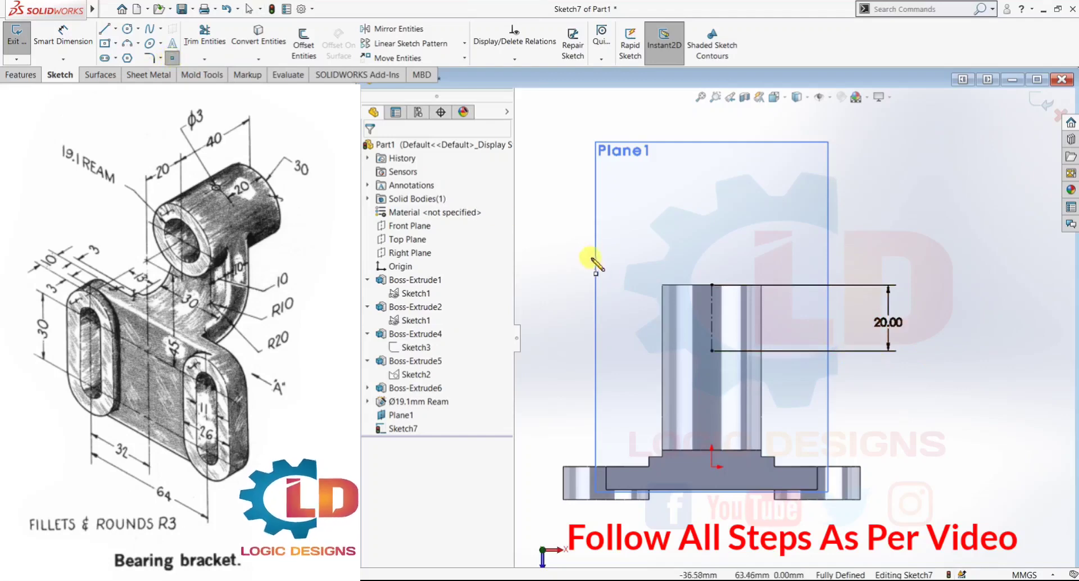
click(712, 350)
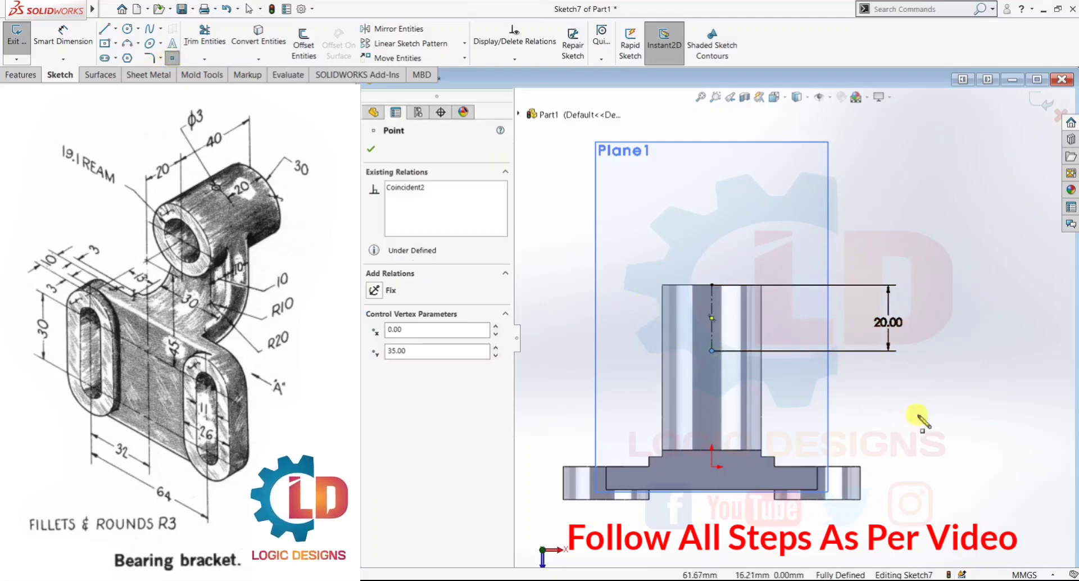
click(371, 149)
click(915, 434)
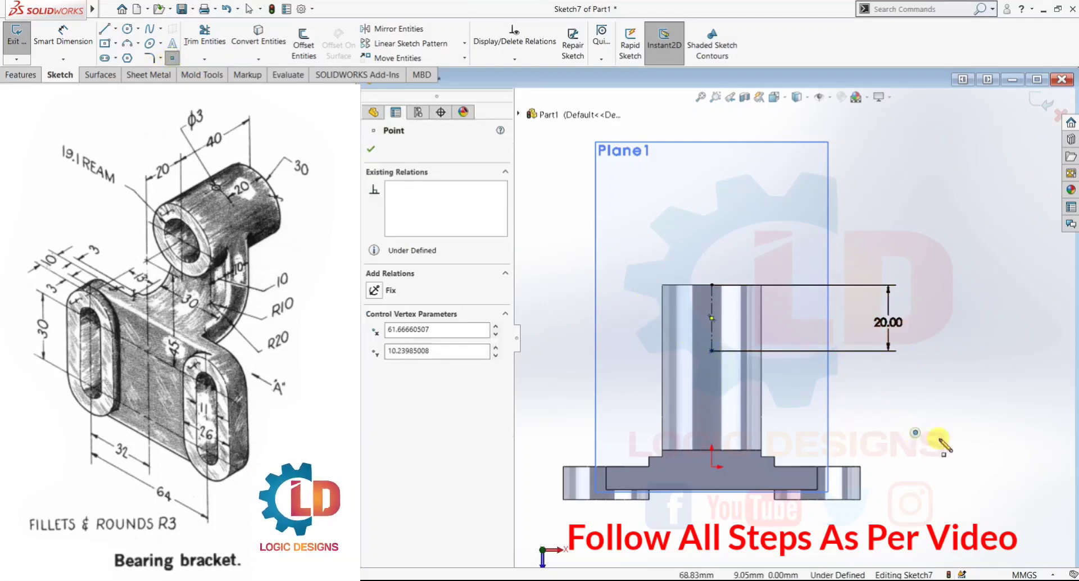
key(Escape)
key(ctrl+z)
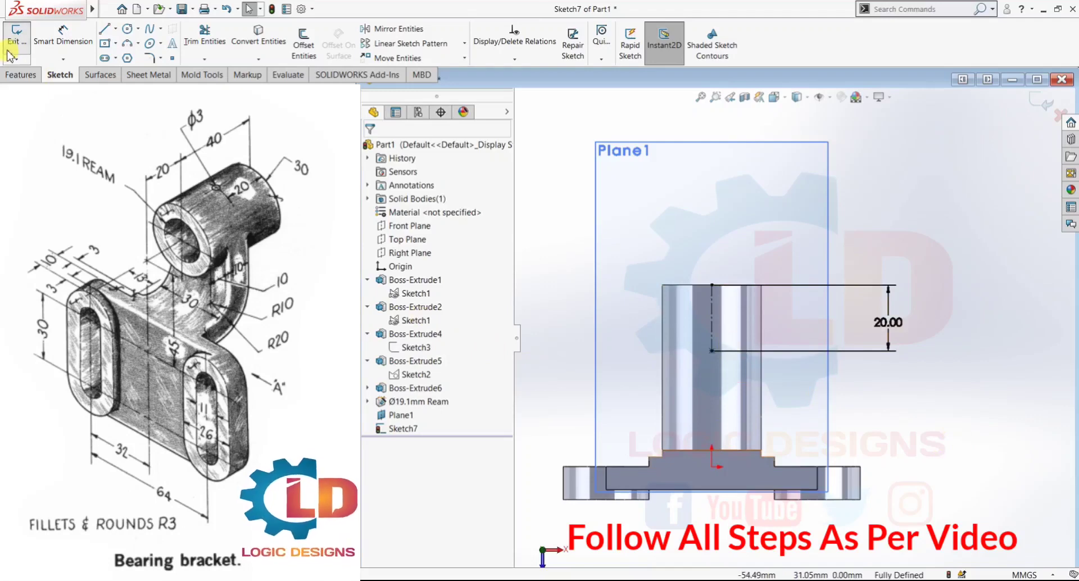
click(14, 35)
Start a Hole Wizard ANSI Metric dowel hole of size Ø3.0 with the Up To Next end condition
click(21, 75)
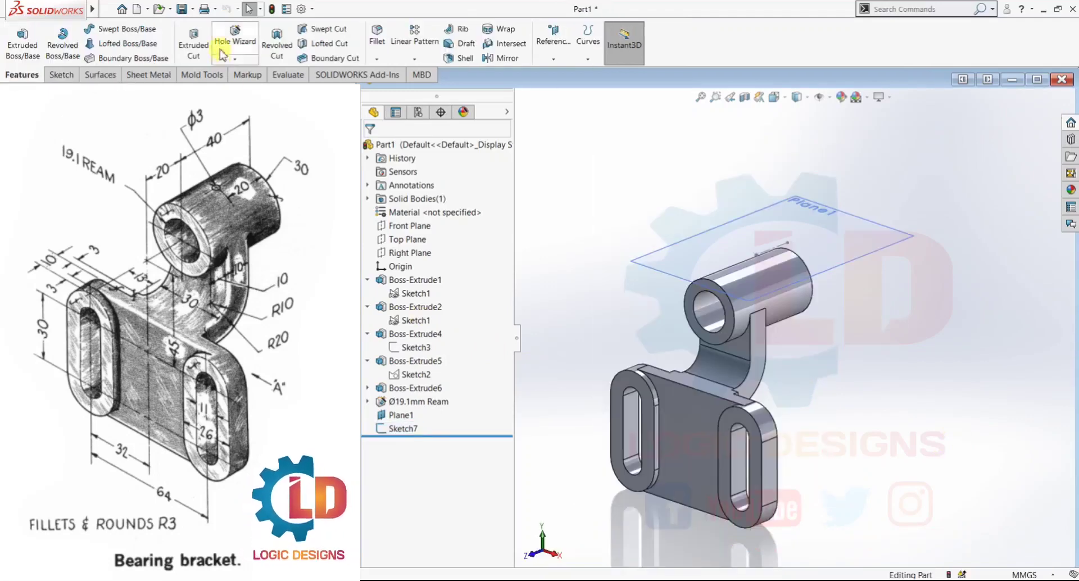
click(222, 39)
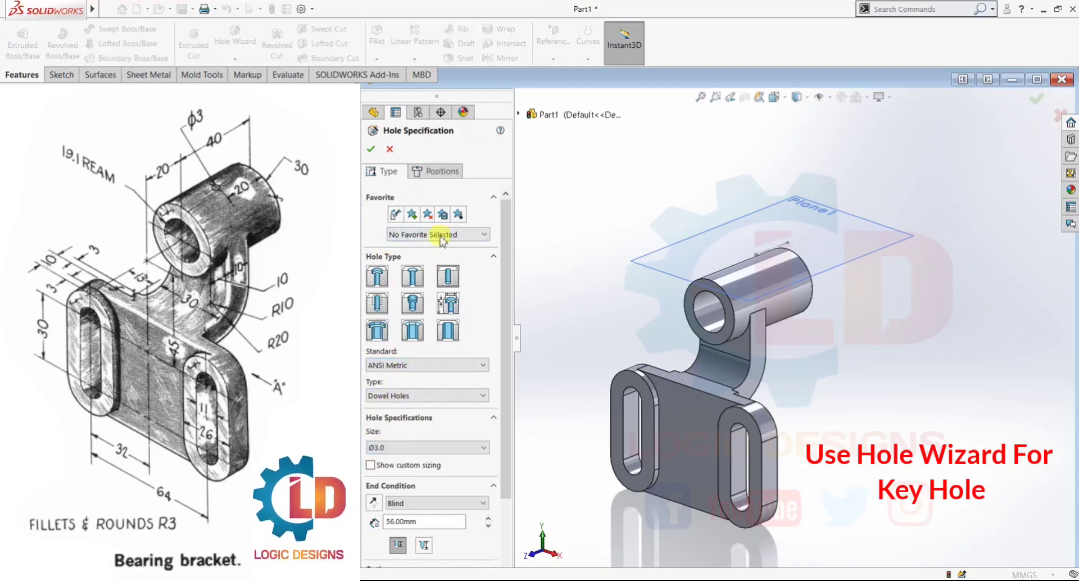
click(418, 502)
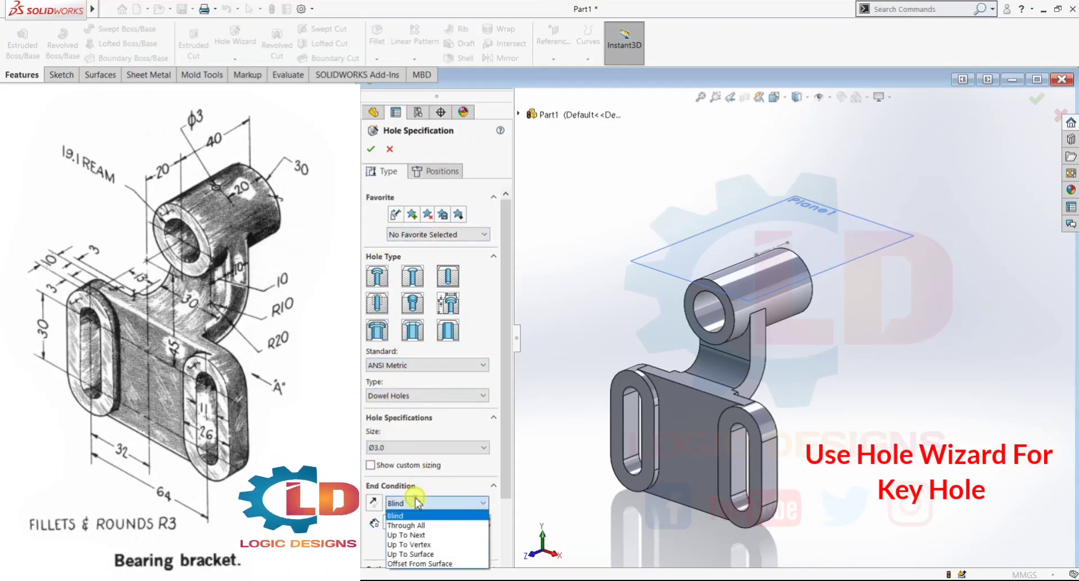
click(414, 528)
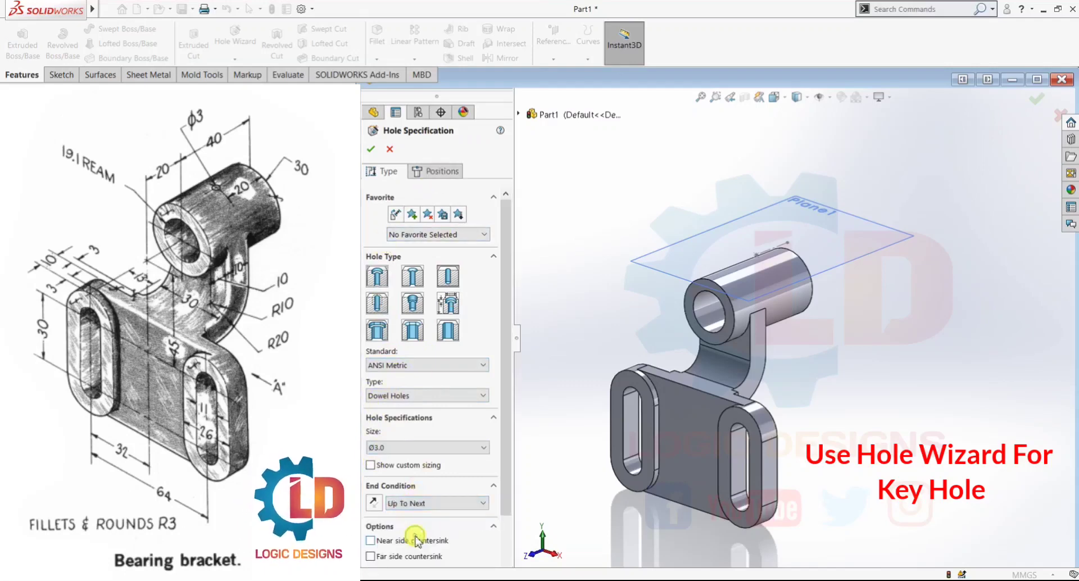
Position the dowel hole on the cylinder's outer face at the inner endpoint of the construction line and create it
click(439, 173)
click(433, 292)
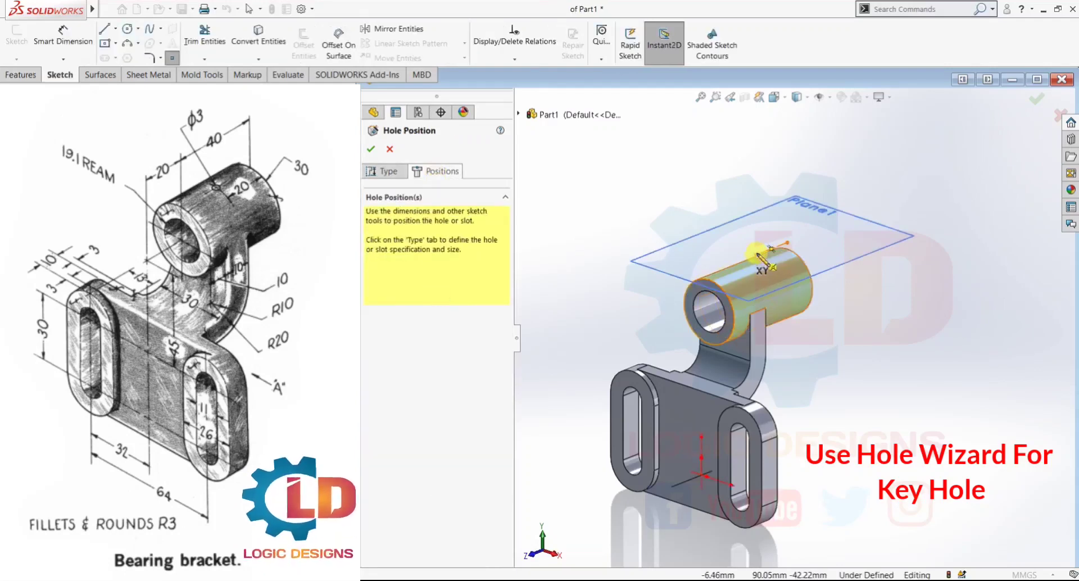
scroll(763, 259, up, 3)
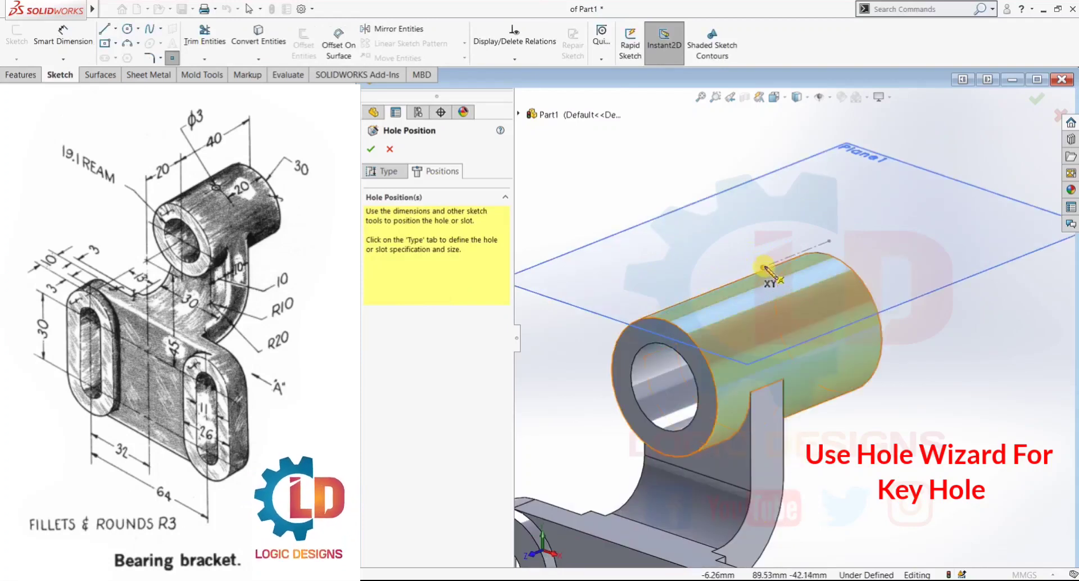
click(763, 267)
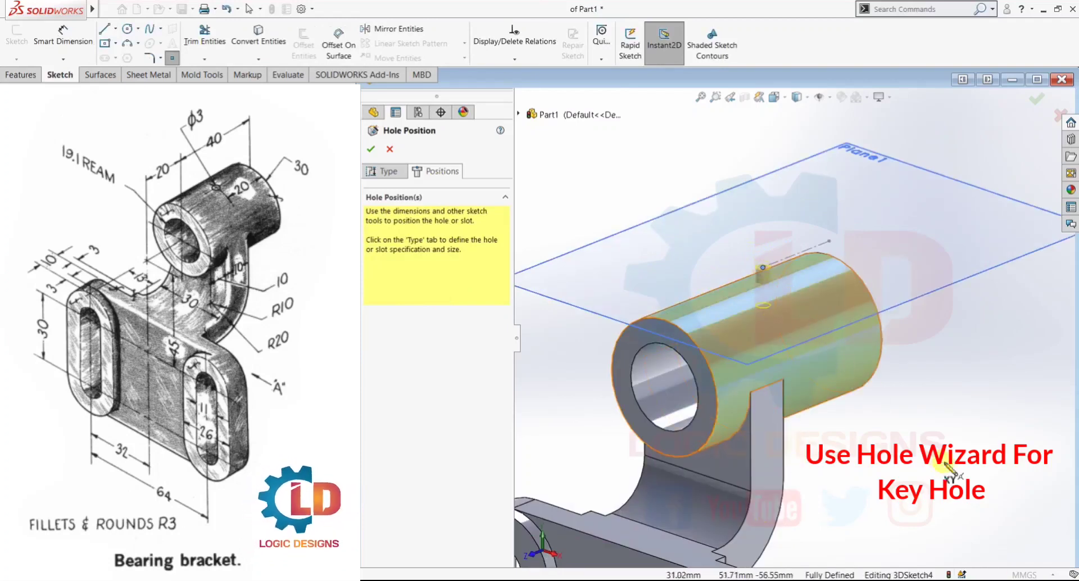
click(370, 149)
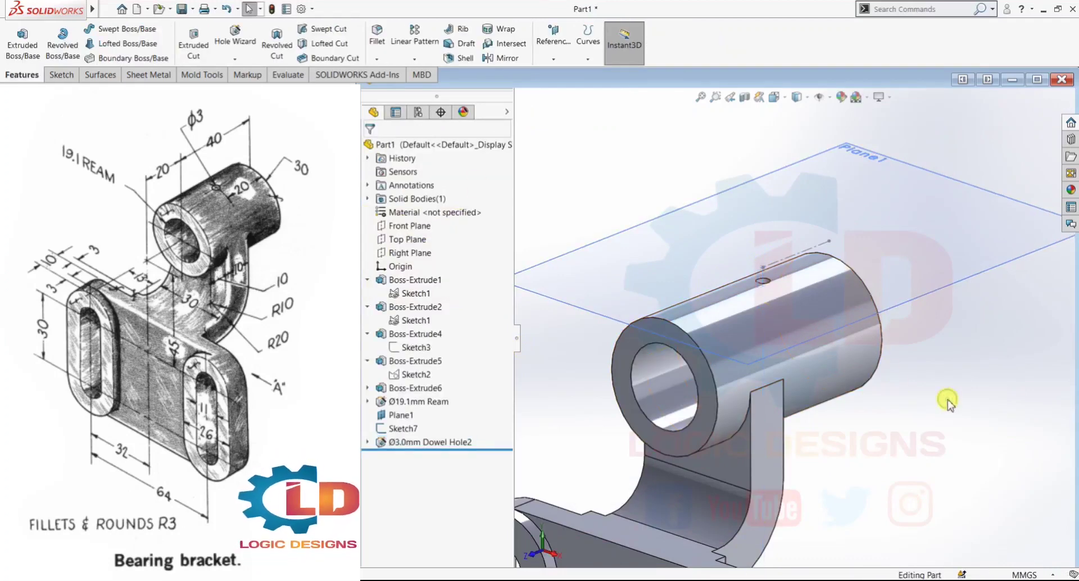
Hide the offset reference plane and the construction-line sketch above the cylinder
right_click(554, 304)
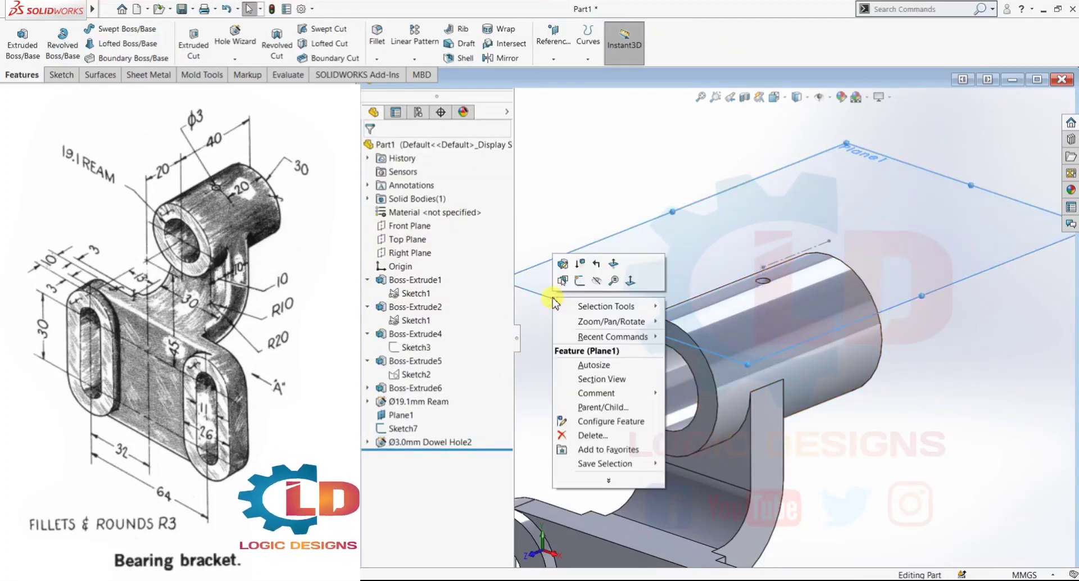
click(600, 283)
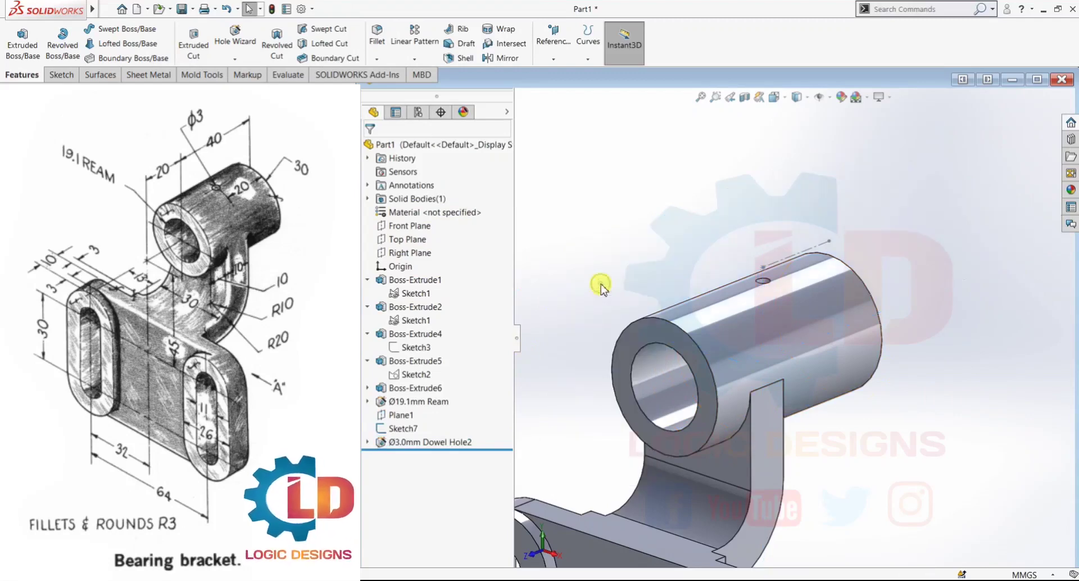
right_click(400, 429)
click(412, 345)
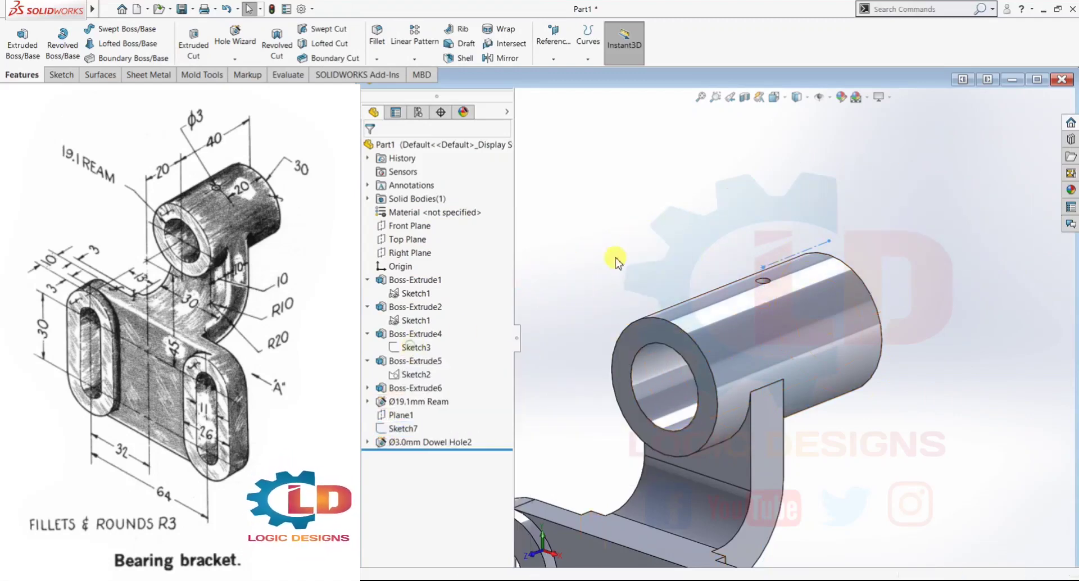
Examine the 3 mm hole from inside the bore and the inner edge of the slotted pad
scroll(630, 331, up, 3)
middle_drag(838, 446, 893, 368)
scroll(781, 396, down, 6)
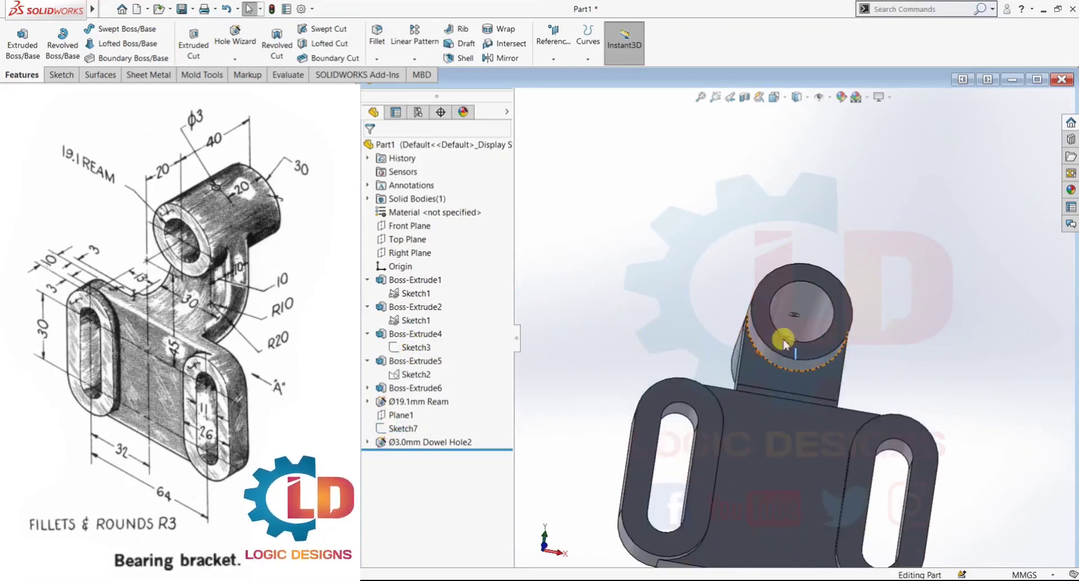
scroll(809, 303, up, 6)
middle_drag(874, 338, 831, 455)
scroll(706, 508, down, 3)
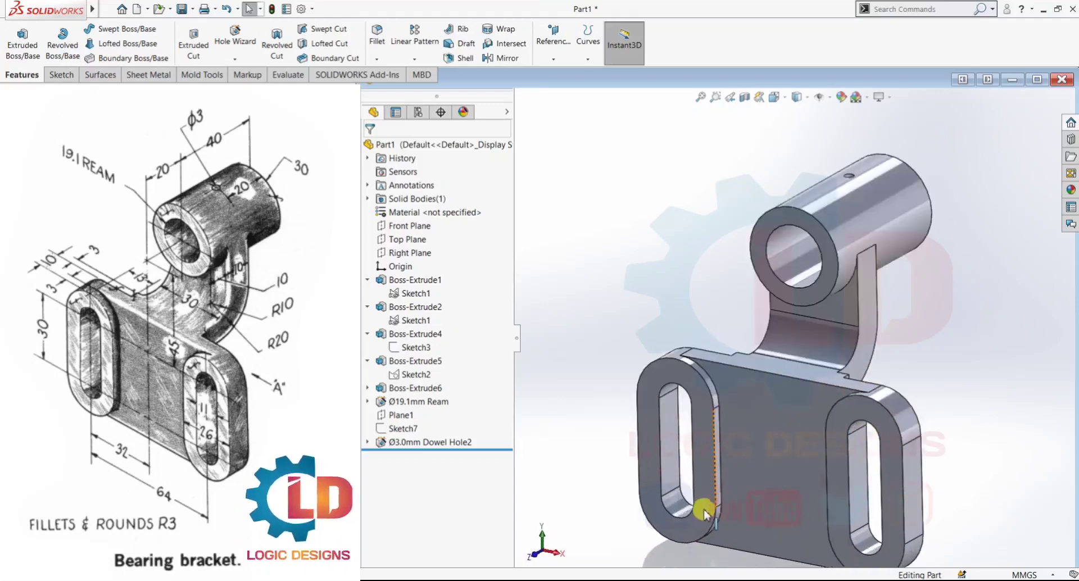
click(724, 504)
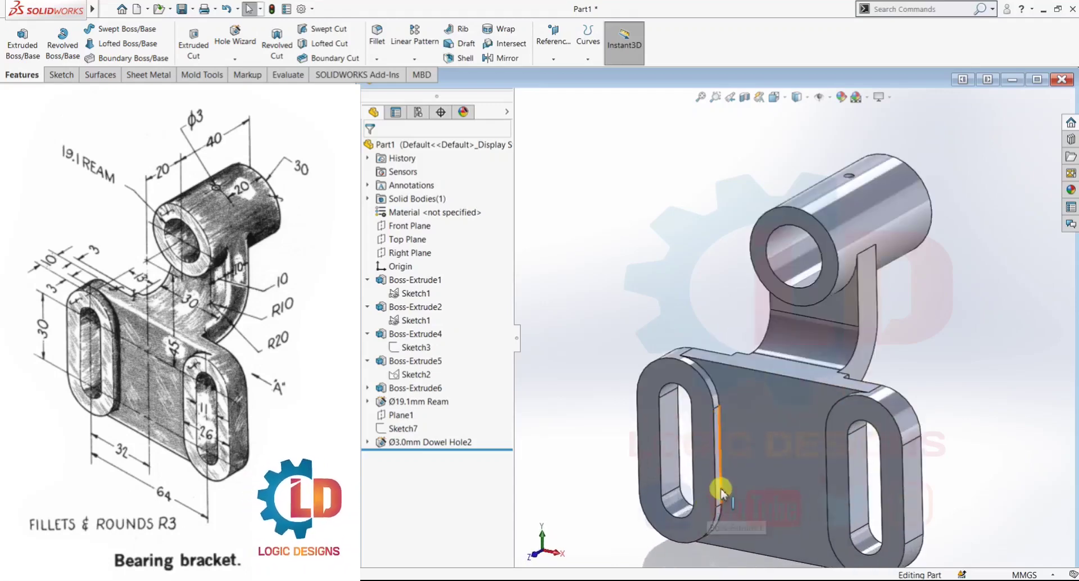
scroll(716, 485, up, 2)
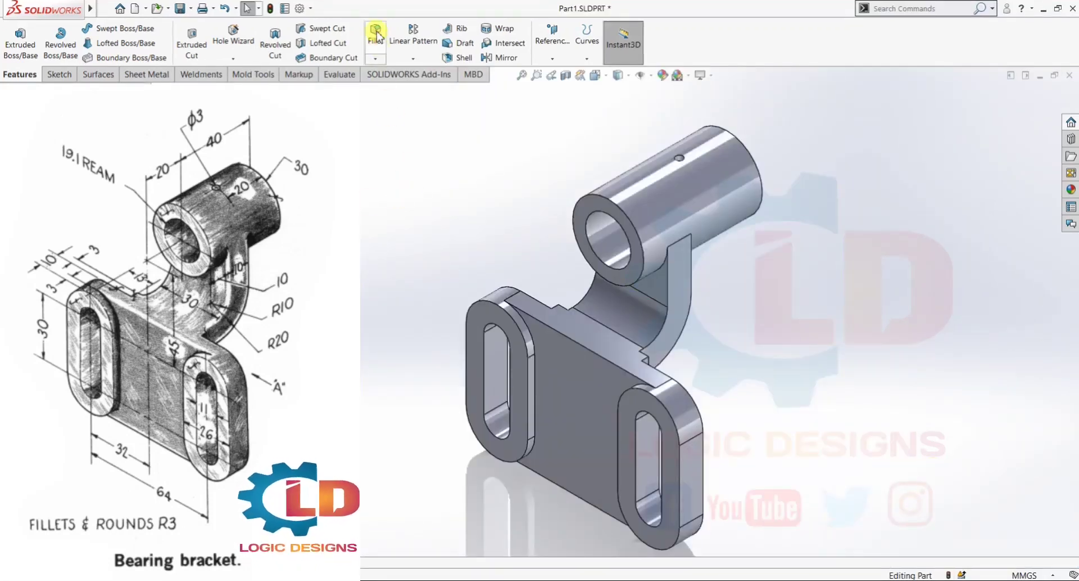
Start a 3 mm symmetric fillet on the curved arm's edges, its junction with the cylinder and the base plate's upper edge
click(373, 55)
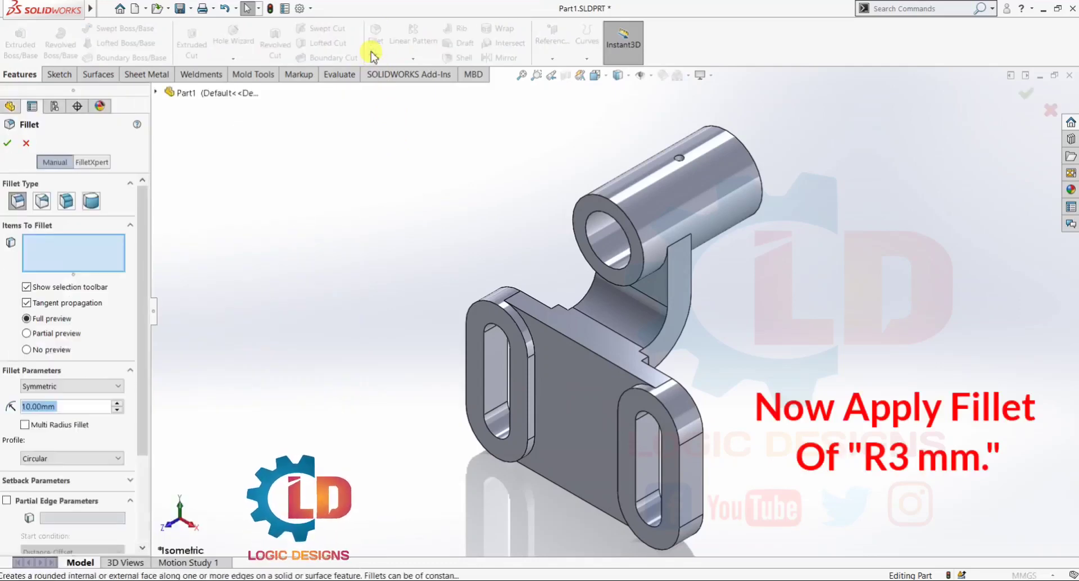
click(72, 245)
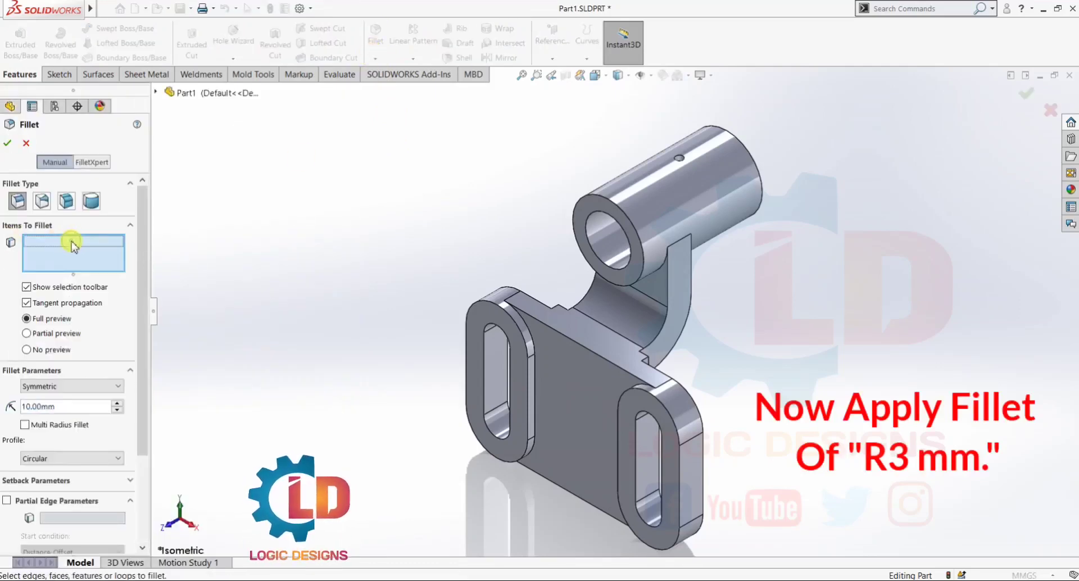
click(571, 343)
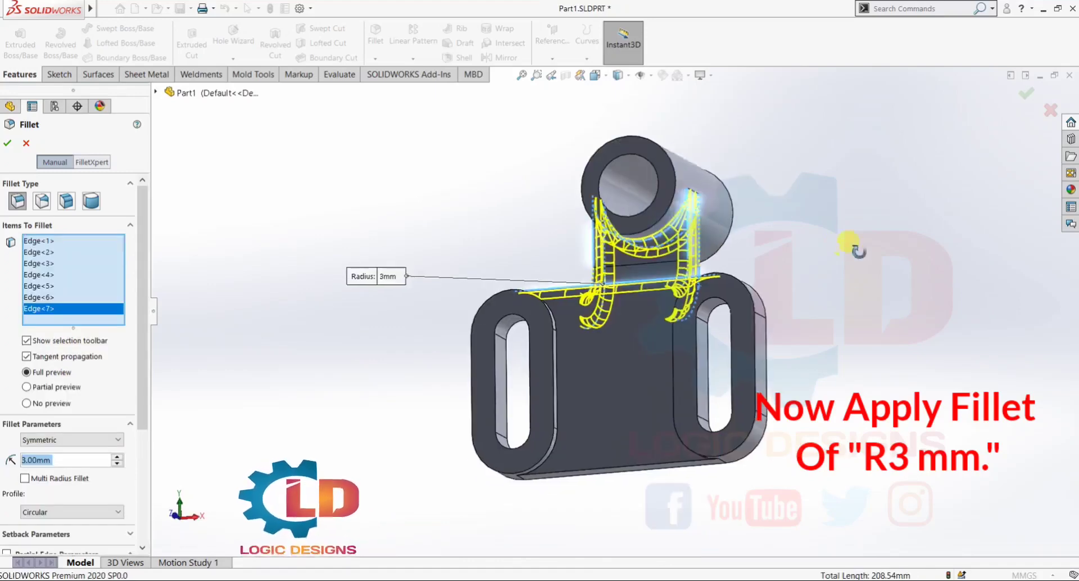
middle_drag(853, 243, 860, 365)
middle_drag(994, 387, 820, 360)
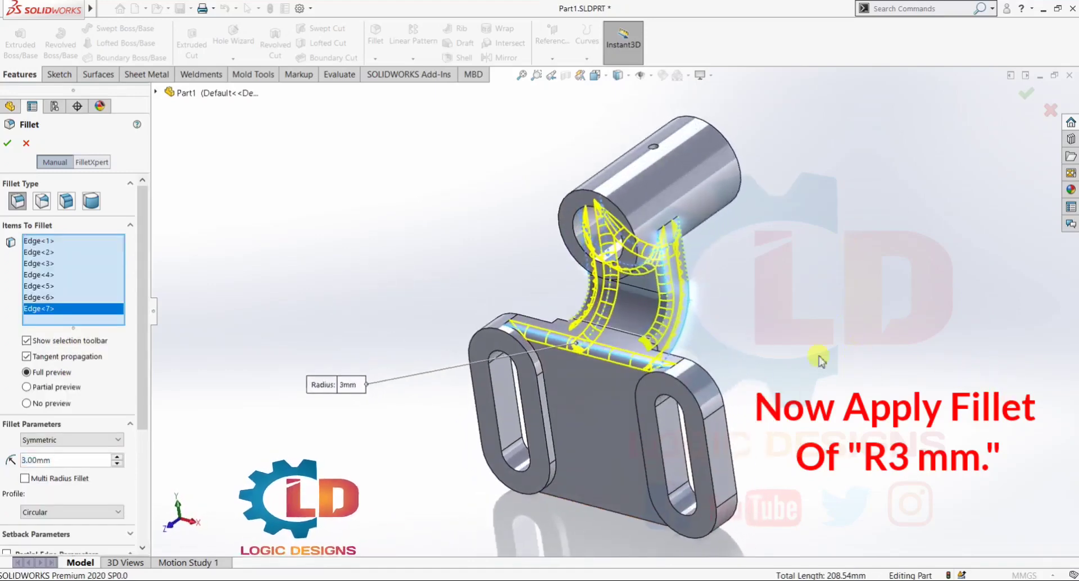
Add the inner edges where both slotted pads meet the plate to the 3 mm fillet and apply it
click(538, 361)
middle_drag(538, 361, 731, 405)
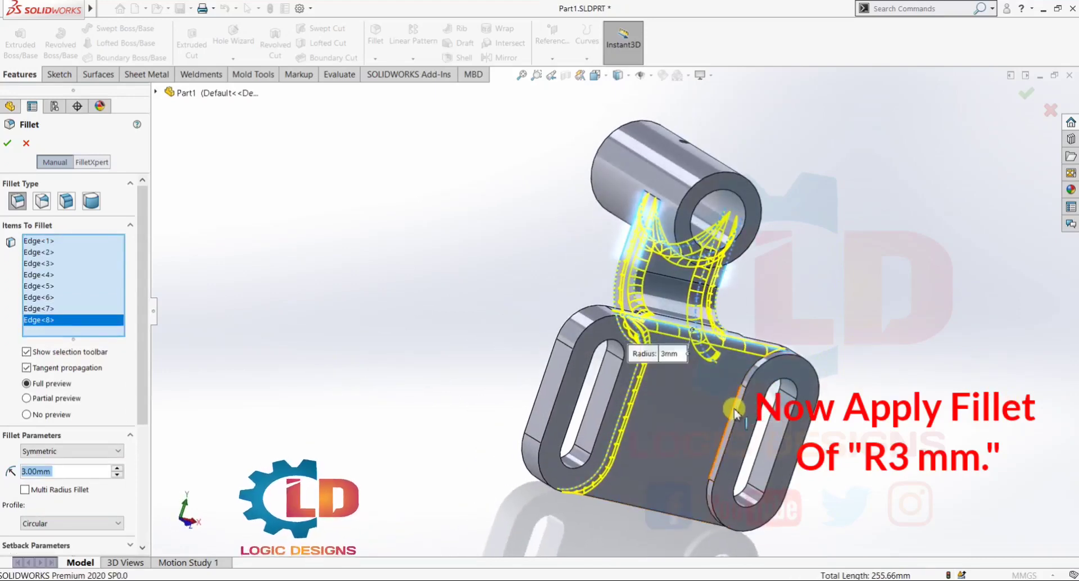
click(734, 414)
middle_drag(939, 425, 528, 459)
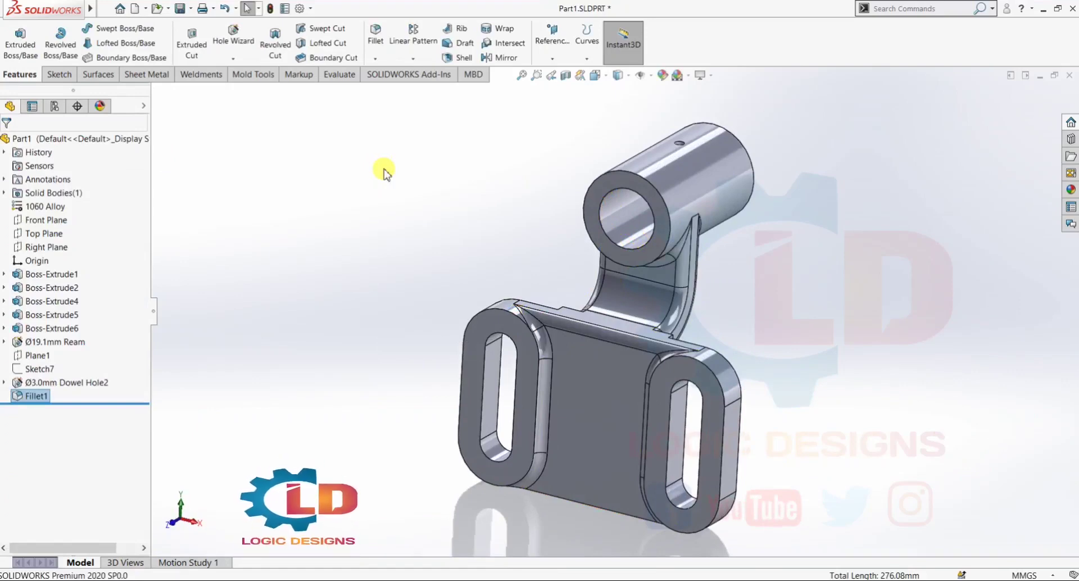
middle_drag(834, 375, 770, 359)
middle_drag(665, 351, 575, 348)
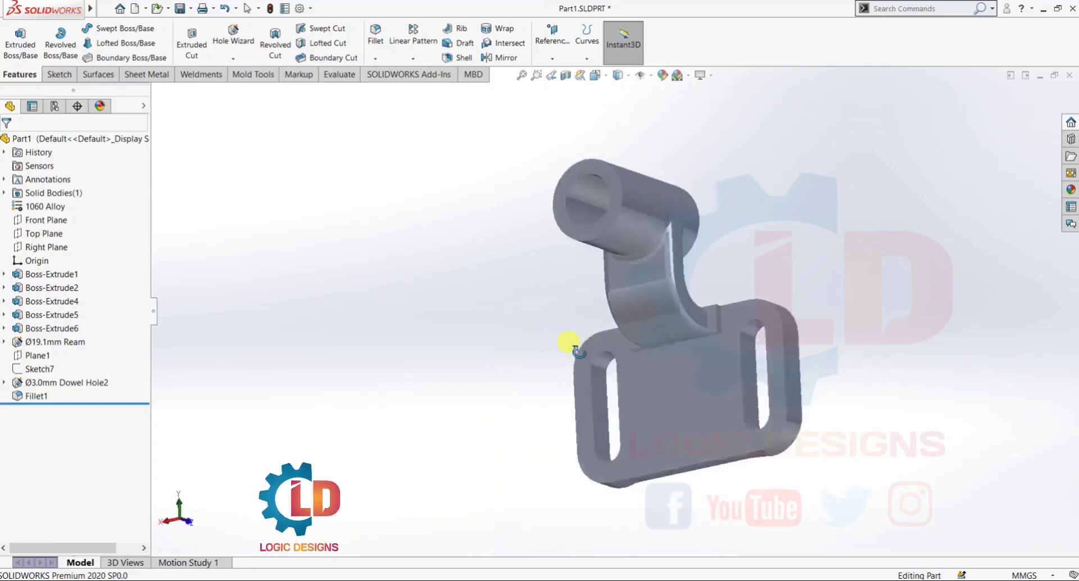
middle_drag(462, 342, 340, 342)
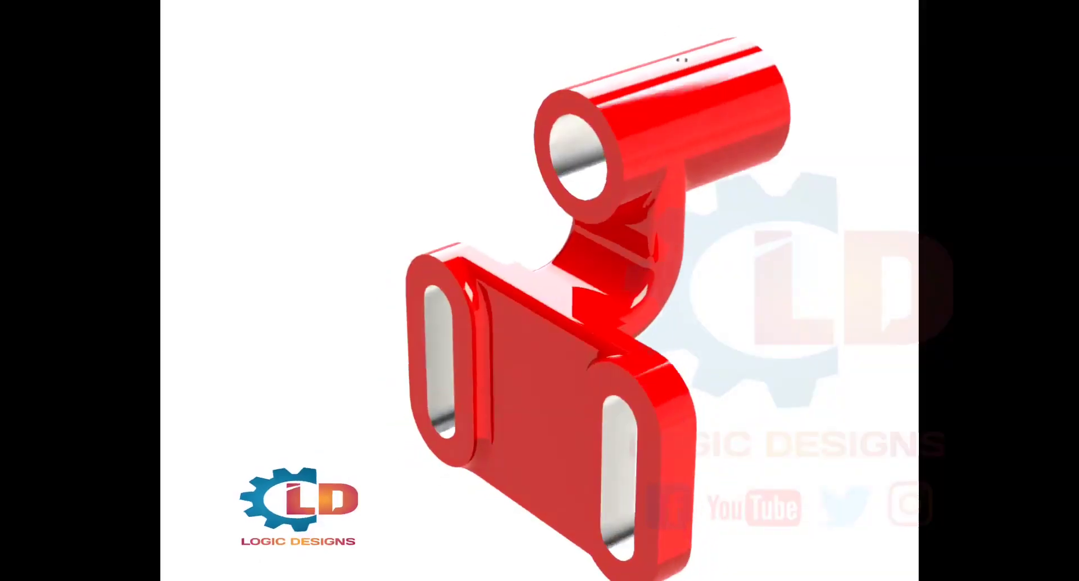